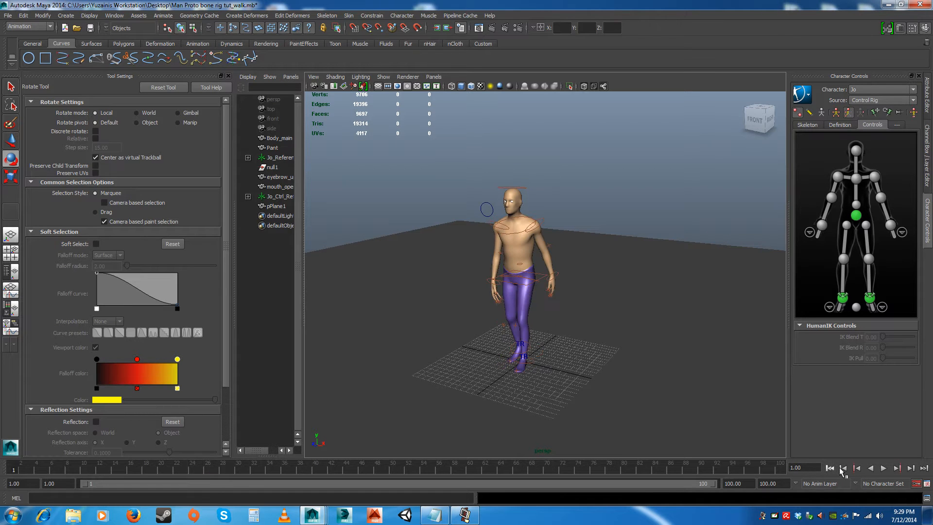
- Play the character's walk animation from a few view angles, stop it and return to the first frame
click(883, 468)
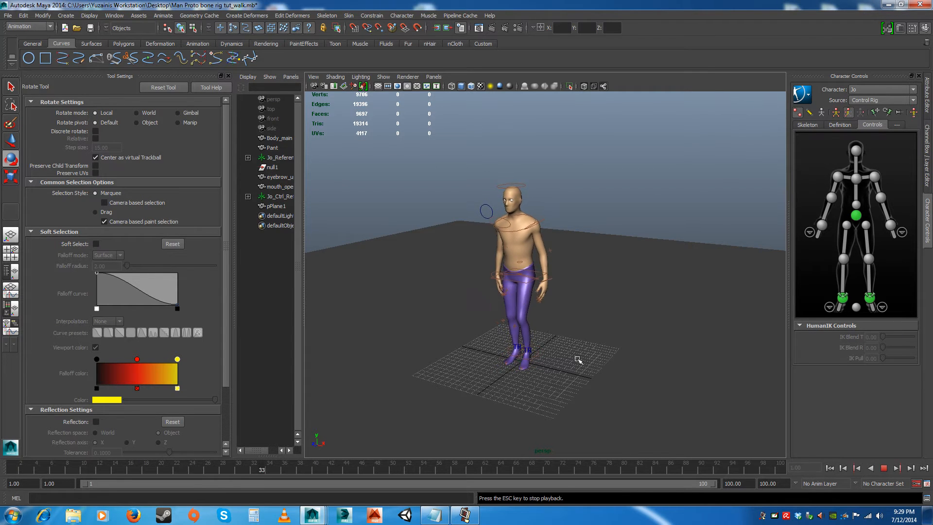
alt+drag(545, 358, 541, 337)
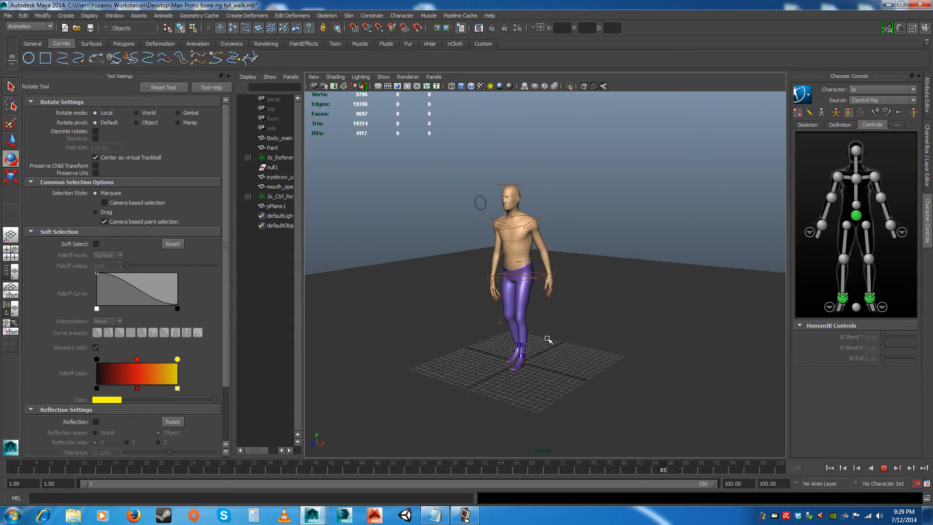
alt+drag(562, 332, 567, 333)
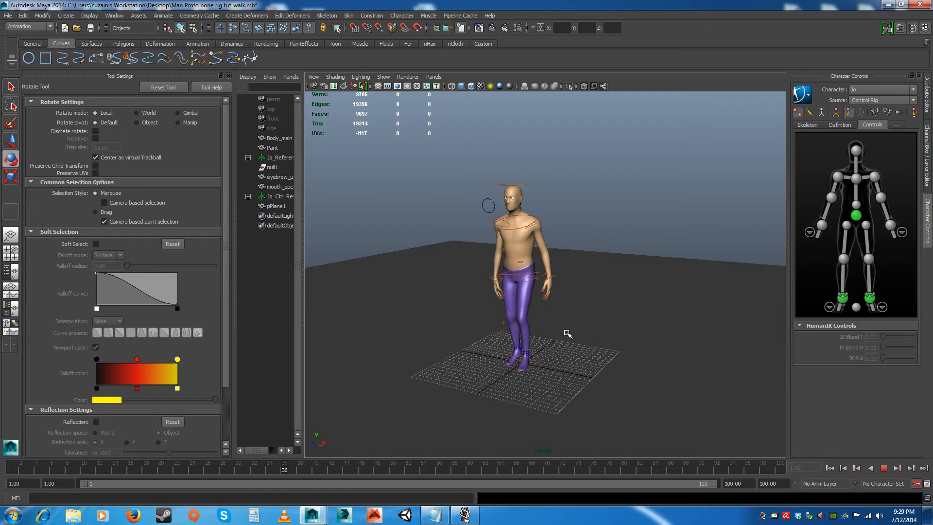
click(884, 470)
click(830, 467)
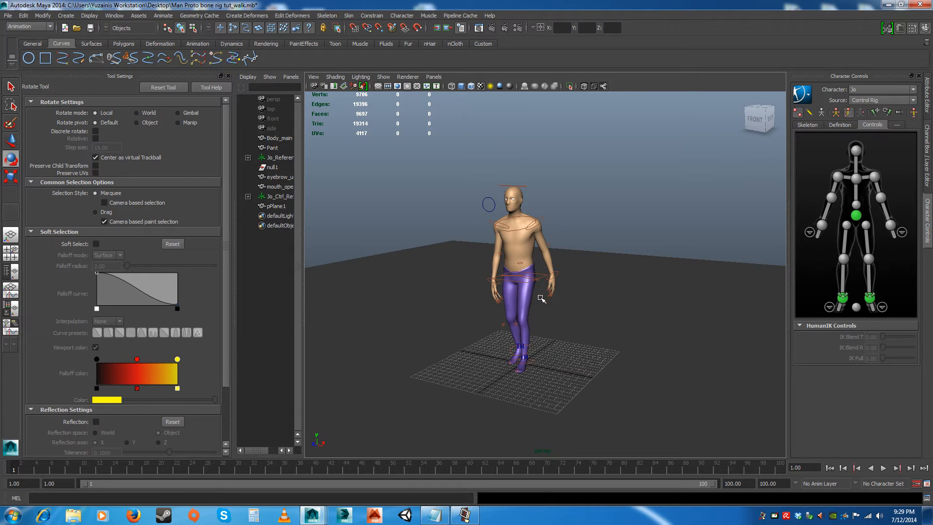
- Render frame 1 of the perspective view to check the character and floor, and close the render
click(634, 282)
click(635, 218)
click(677, 313)
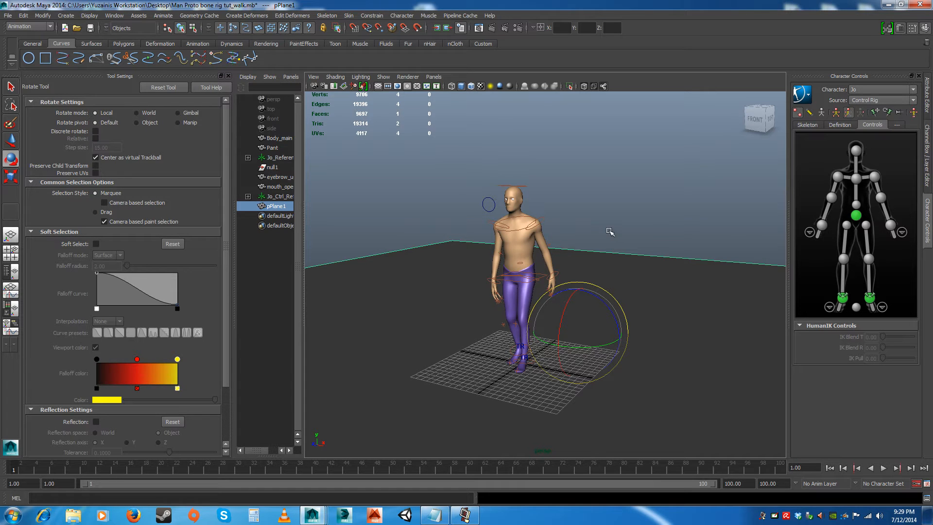
alt+drag(613, 237, 617, 250)
alt+right_drag(617, 250, 618, 262)
alt+drag(567, 211, 567, 209)
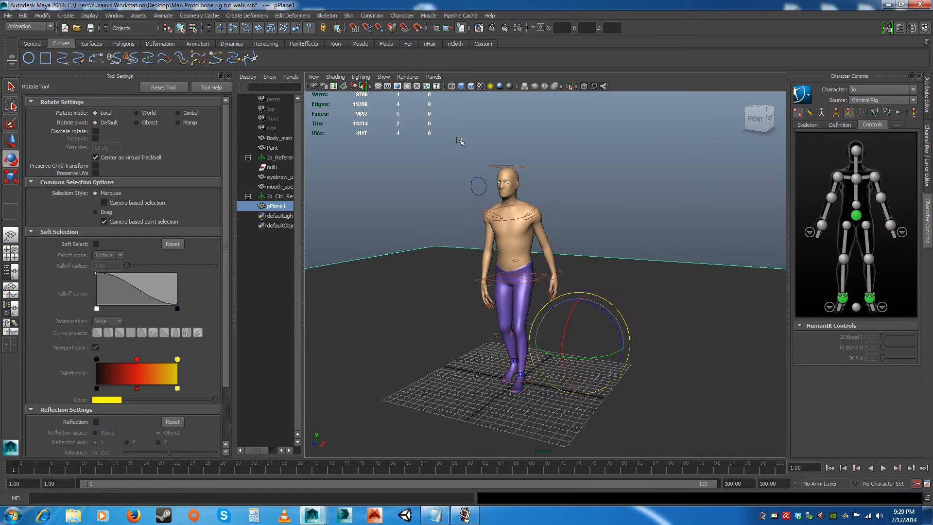
click(491, 28)
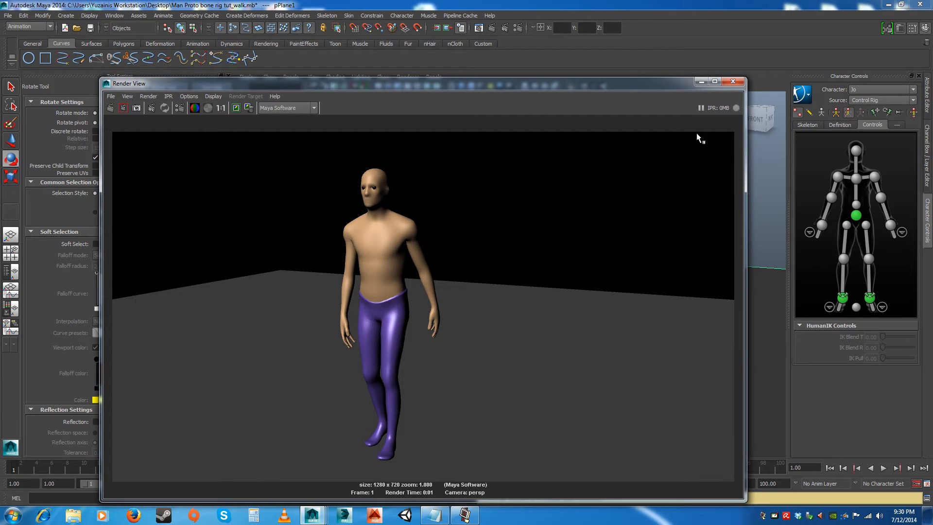
click(733, 84)
- Make the Jo_Mesh display layer selectable and select both of the character's eyeballs
scroll(501, 183, down, 6)
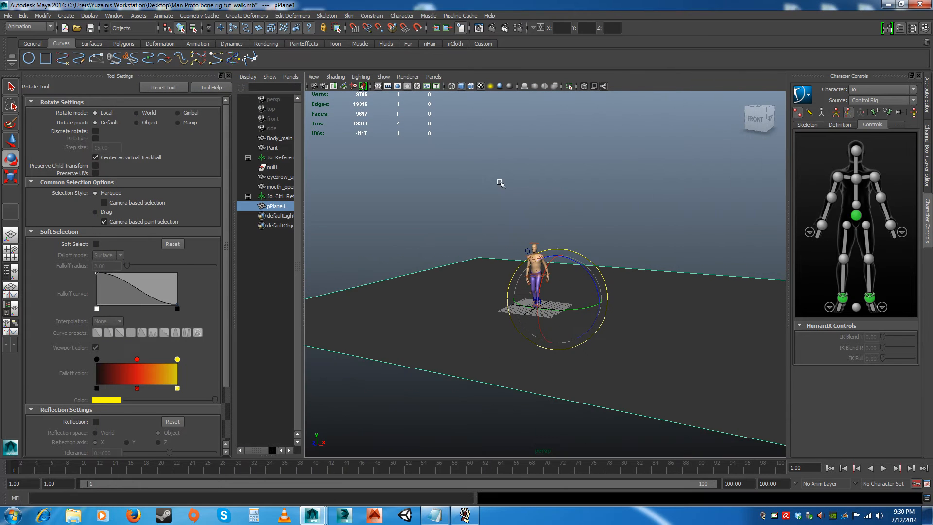
mouse_move(596, 340)
alt+mouse_down()
mouse_move(655, 349)
mouse_move(597, 241)
mouse_move(622, 339)
mouse_move(576, 326)
mouse_move(600, 348)
mouse_move(583, 330)
alt+mouse_up()
scroll(610, 360, up, 3)
scroll(559, 272, up, 3)
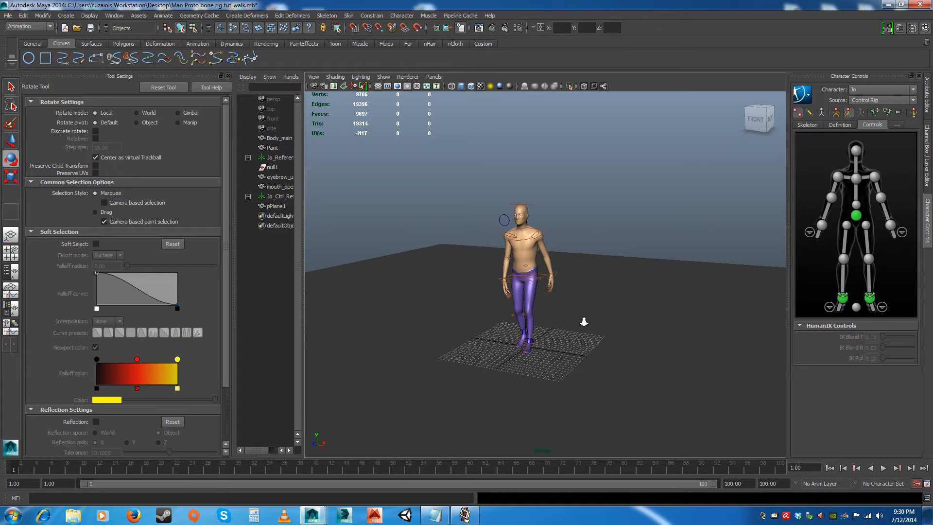
scroll(597, 268, up, 2)
scroll(580, 279, up, 2)
scroll(580, 279, up, 5)
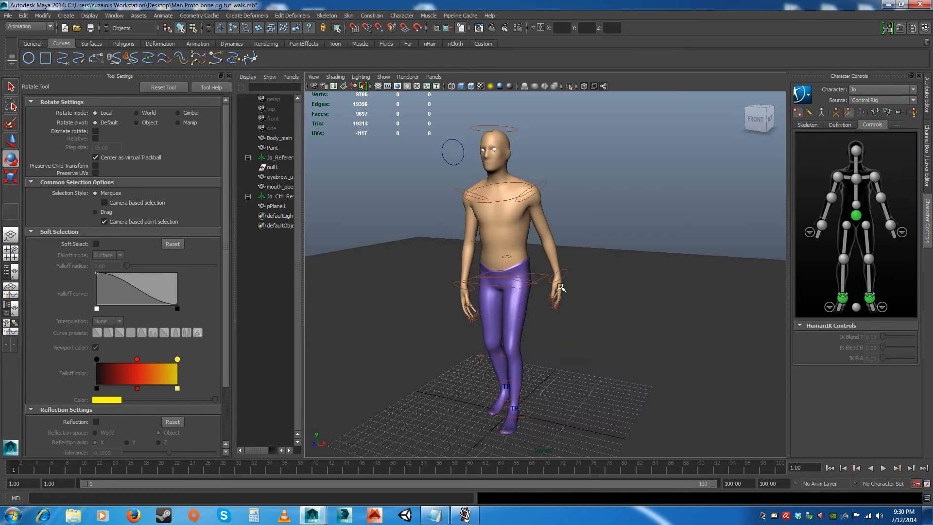
scroll(539, 278, up, 2)
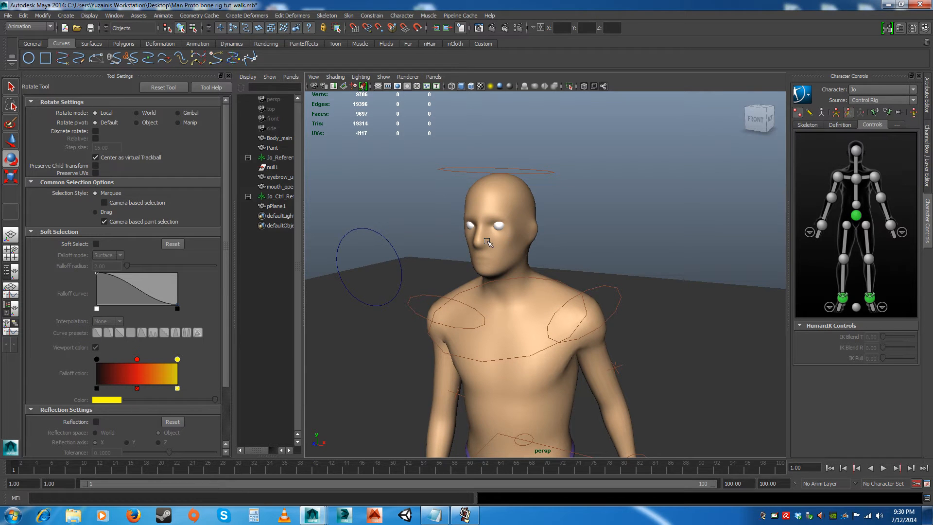
scroll(509, 275, up, 1)
scroll(509, 276, up, 1)
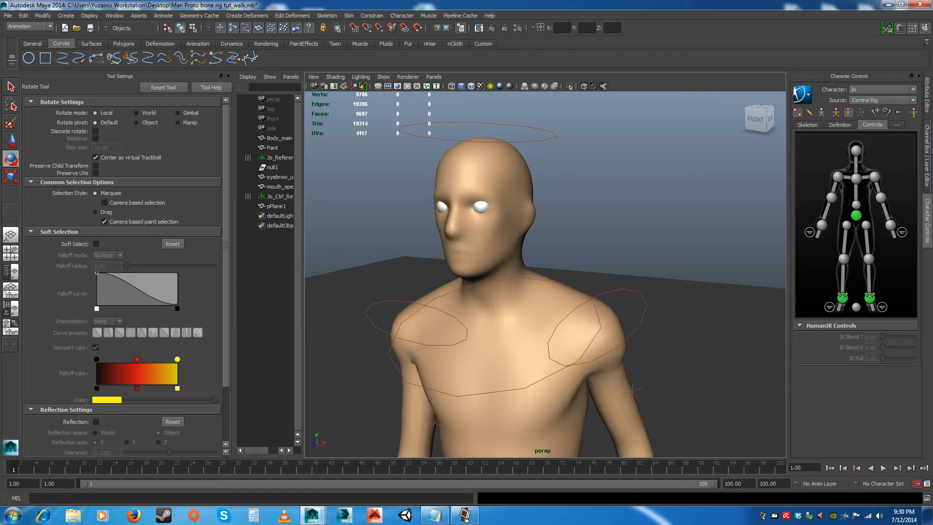
click(926, 136)
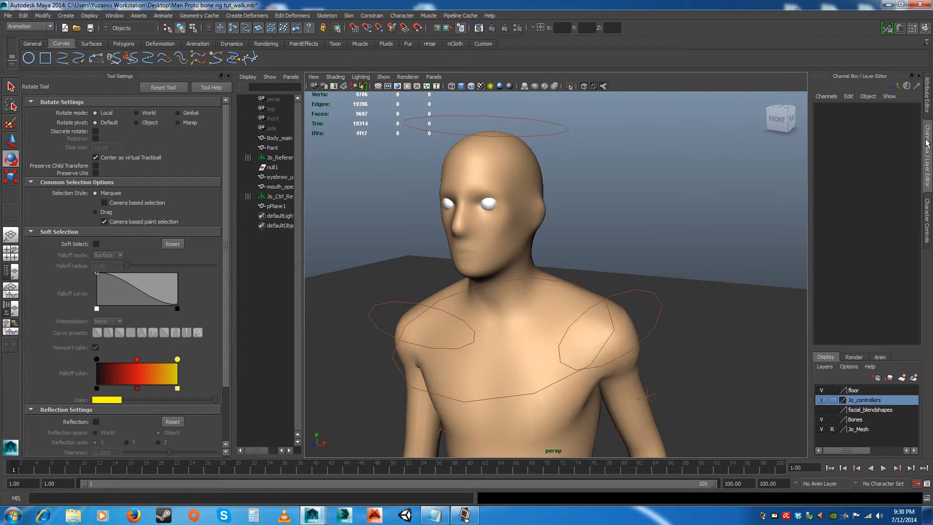
click(832, 430)
click(489, 206)
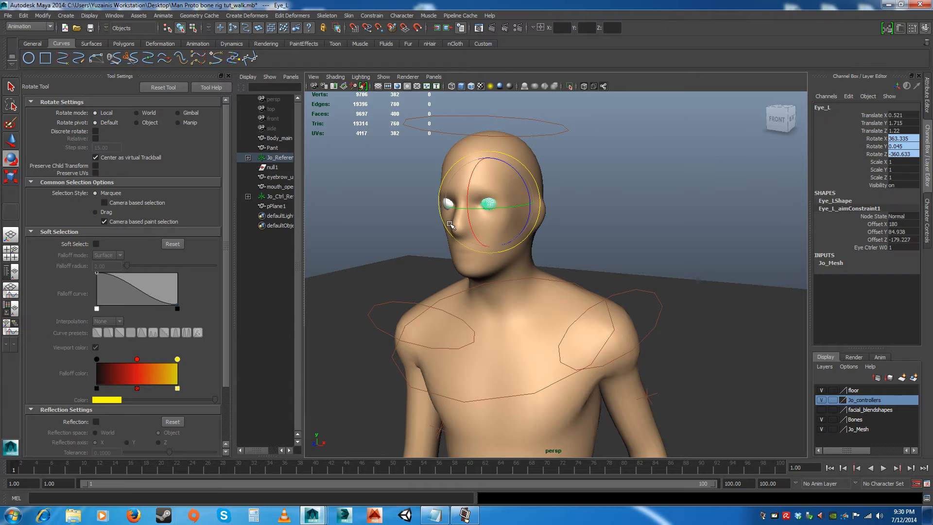
key(q)
key(ctrl+shift+d)
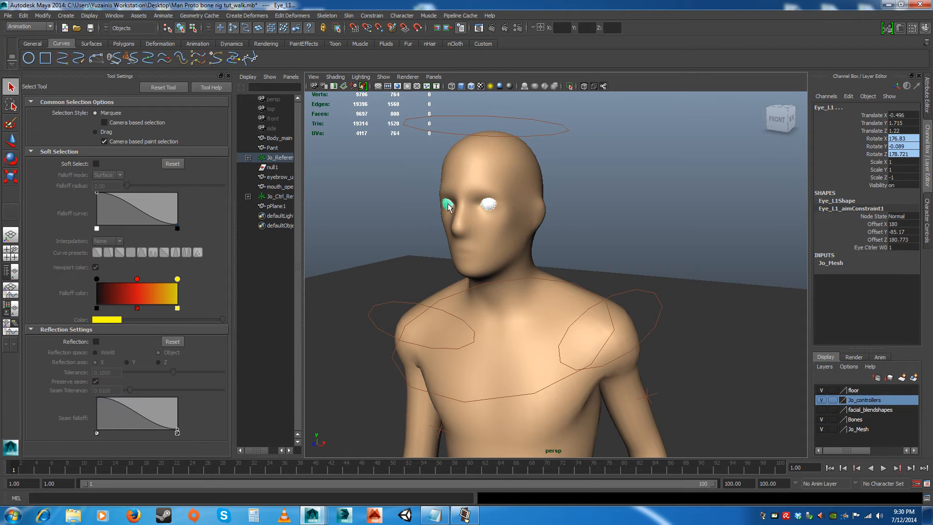
- Assign a new Blinn material to the selected eyeballs and set its color to white
right_click(448, 206)
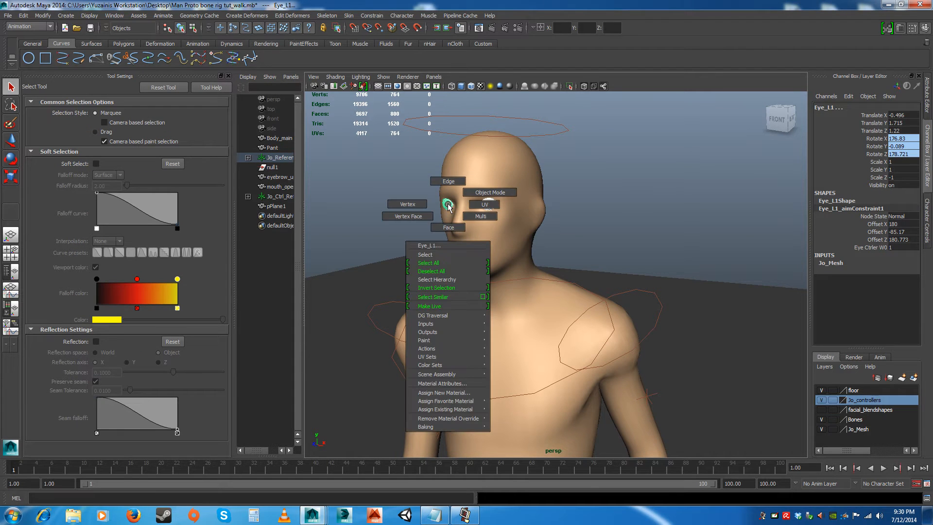
click(455, 393)
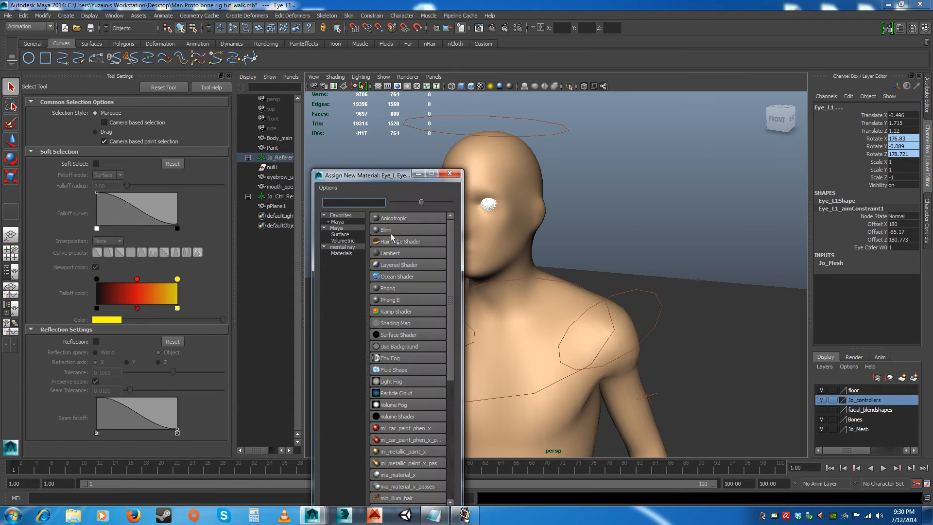
click(388, 228)
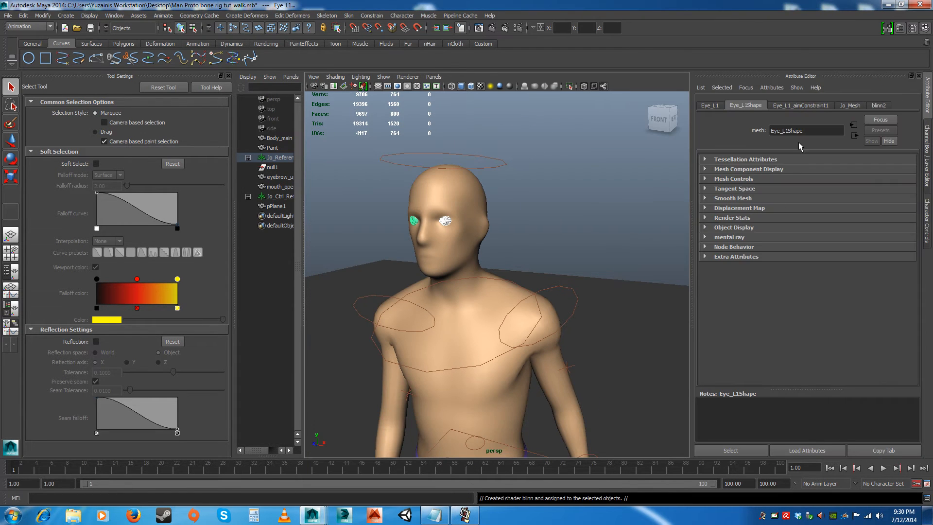
click(878, 105)
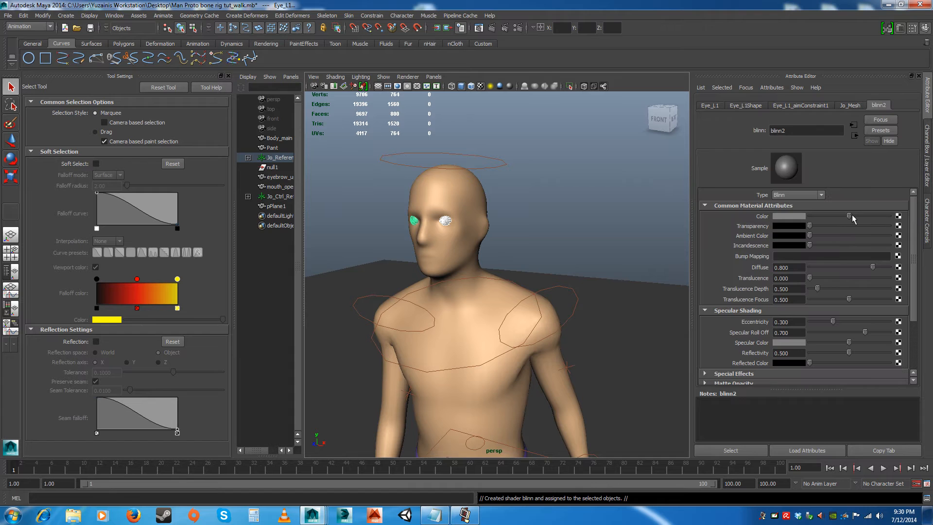
drag(852, 215, 766, 215)
drag(833, 215, 891, 216)
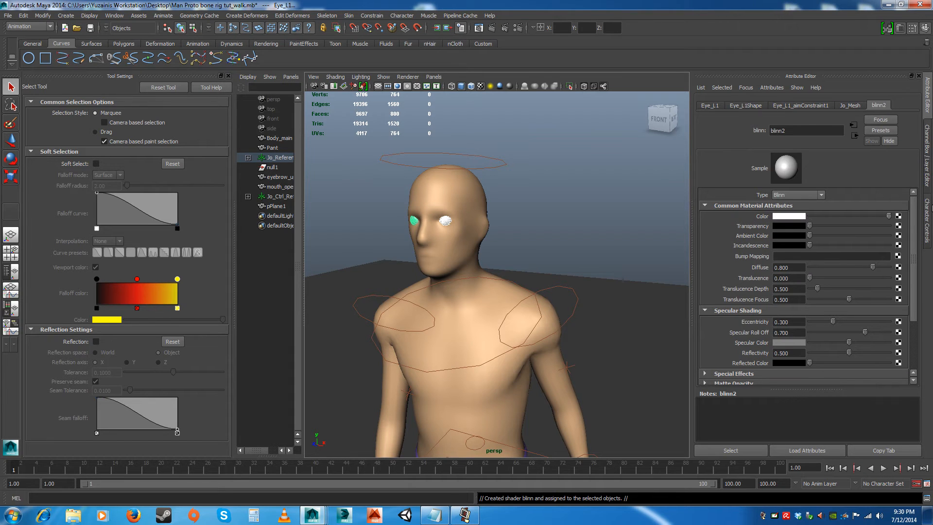
- Deselect the eyes, render the upper body to check the new eye material and close the render
click(531, 235)
alt+drag(573, 267, 481, 209)
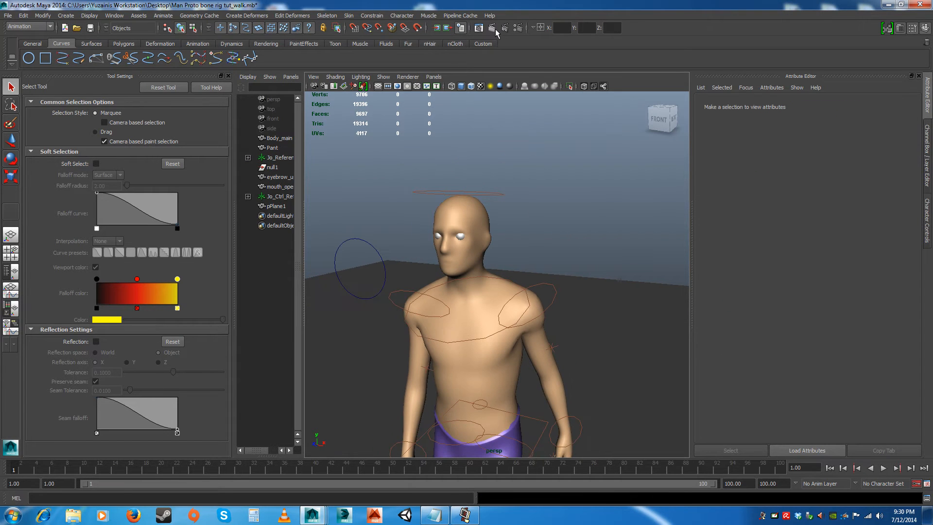
click(493, 28)
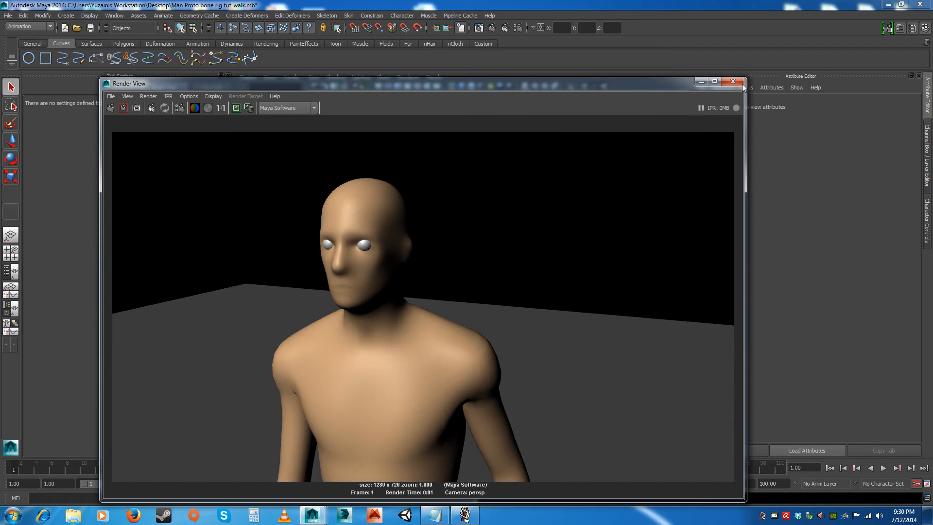
click(741, 85)
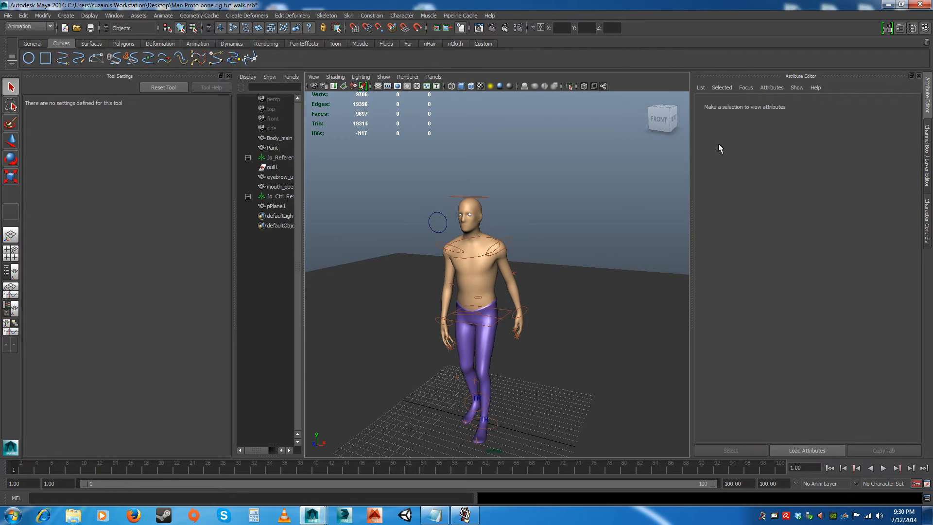
- Close the tool settings and widen the outliner so the object names are fully readable
click(228, 75)
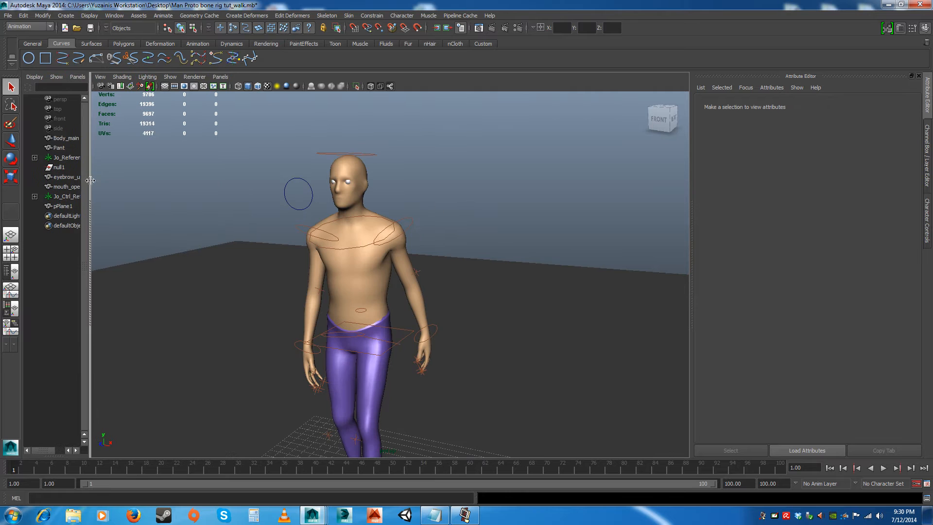
drag(90, 185, 144, 185)
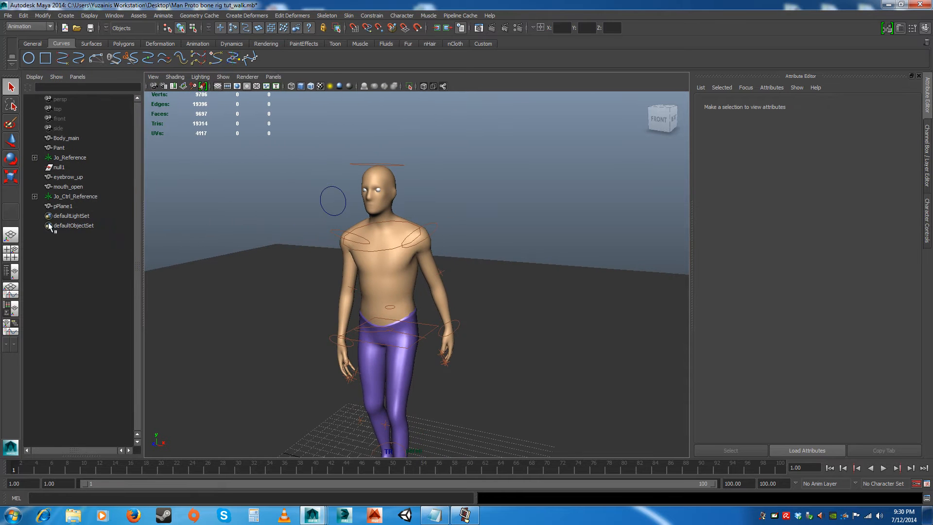
alt+drag(478, 228, 493, 237)
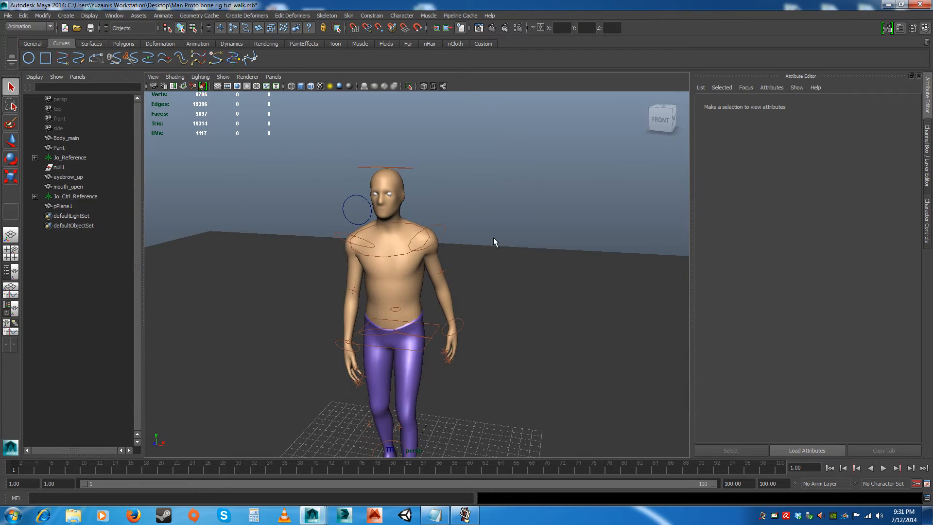
alt+right_drag(494, 237, 433, 156)
alt+middle_drag(485, 354, 490, 317)
alt+drag(489, 317, 454, 310)
click(474, 277)
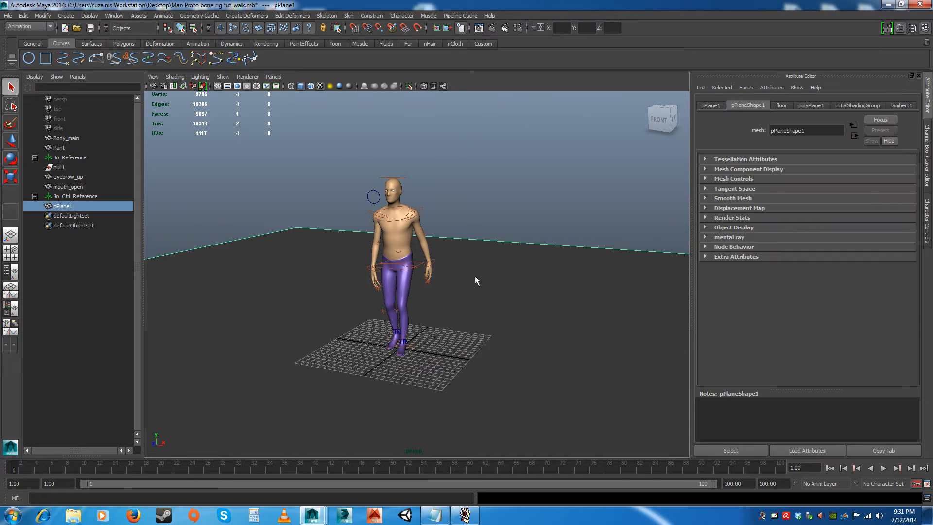
click(485, 202)
click(496, 273)
click(482, 193)
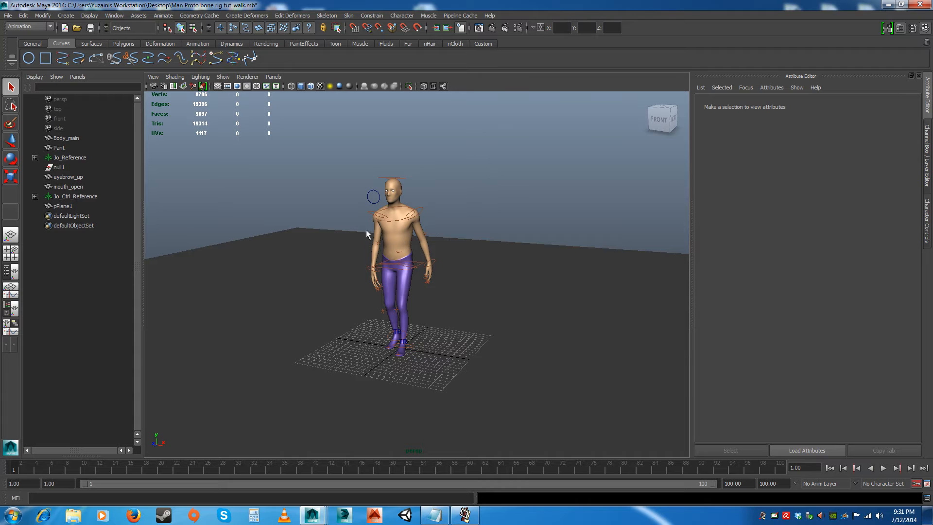
- Create a point light in the scene
click(262, 43)
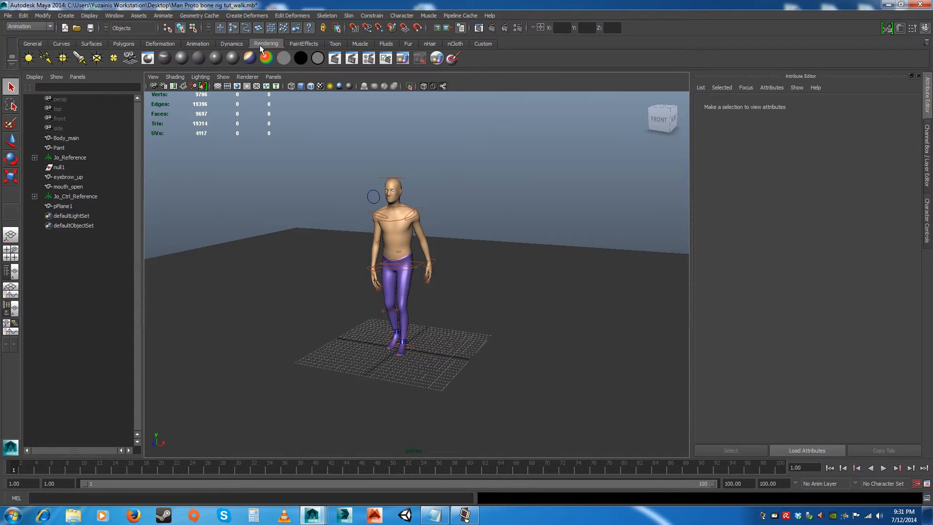
mouse_move(471, 309)
alt+mouse_down()
mouse_move(448, 299)
mouse_move(453, 315)
alt+mouse_up()
scroll(450, 292, up, 1)
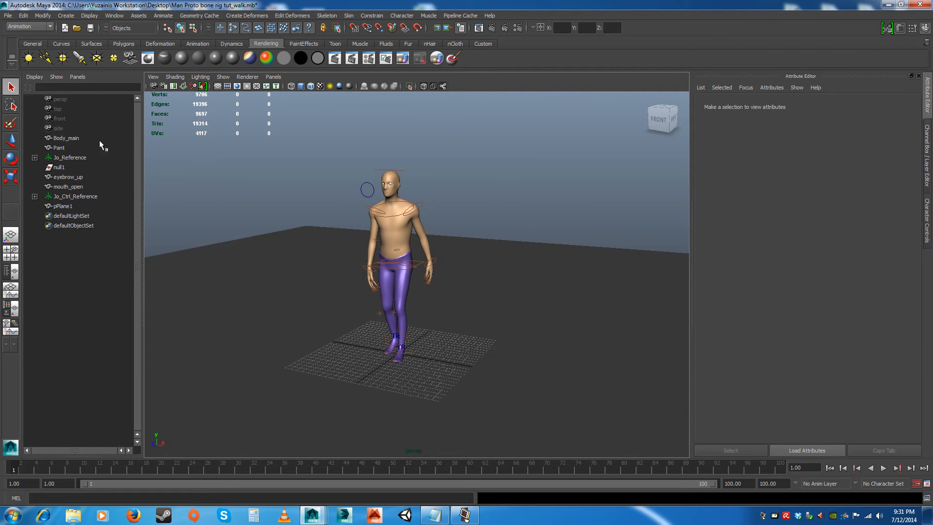
click(62, 58)
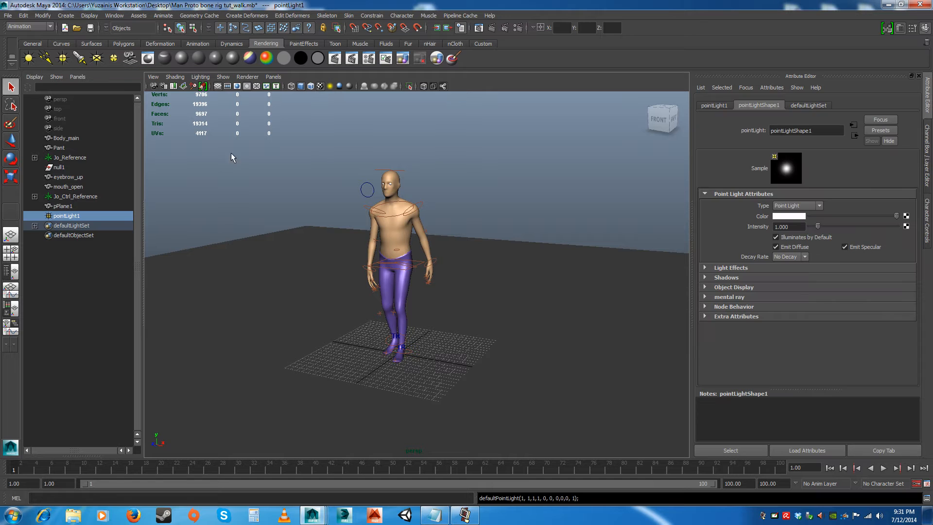
- Move the point light in front of the character, raised above head height and offset toward the character's left side
alt+drag(449, 346, 353, 368)
key(w)
drag(371, 337, 228, 340)
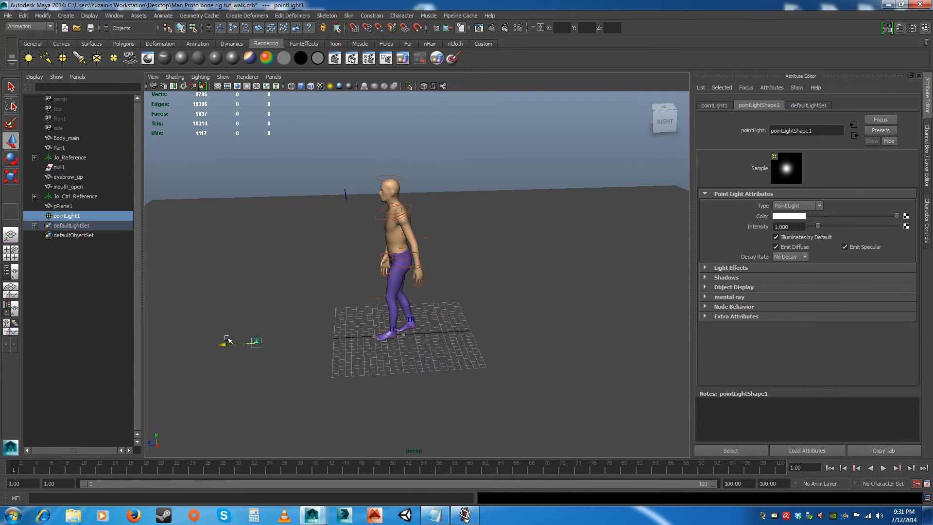
alt+drag(288, 377, 327, 344)
drag(254, 335, 254, 138)
alt+drag(353, 311, 411, 344)
drag(376, 245, 475, 148)
alt+drag(488, 178, 361, 326)
alt+drag(415, 340, 460, 308)
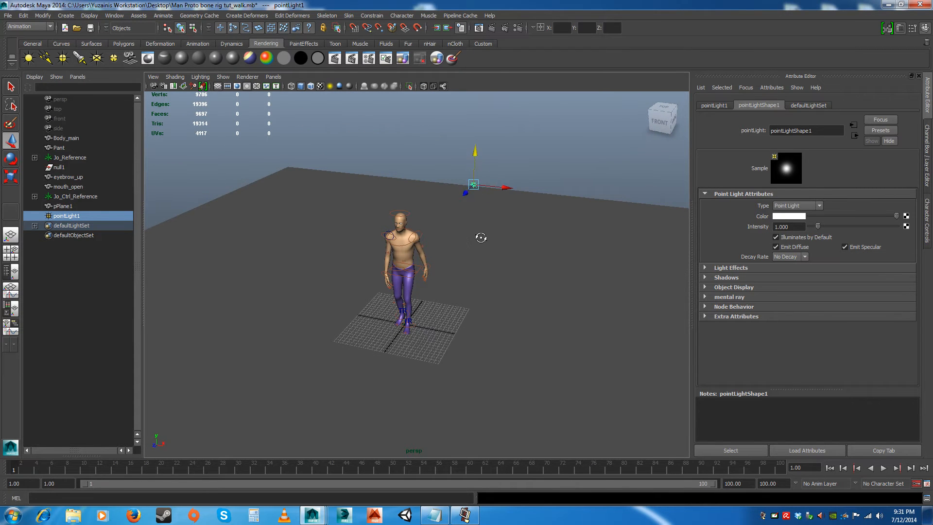
alt+drag(481, 235, 381, 409)
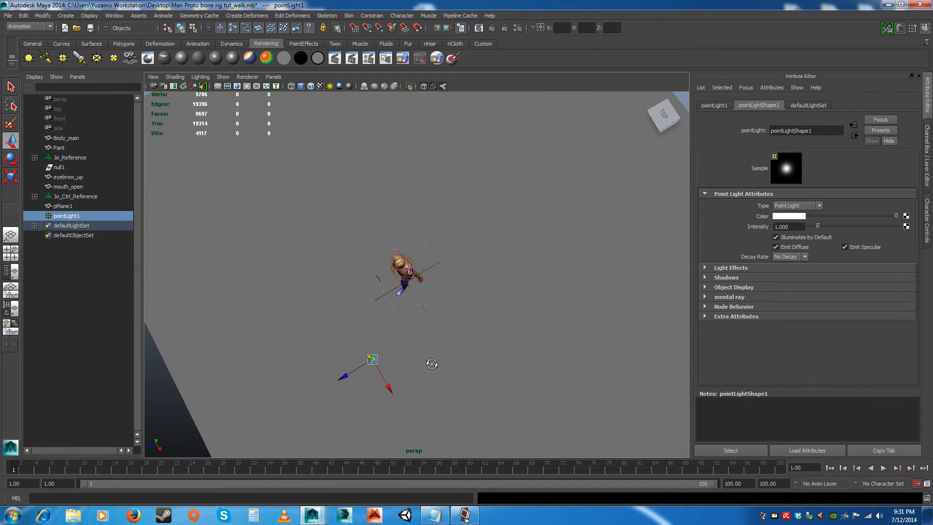
alt+drag(432, 365, 465, 322)
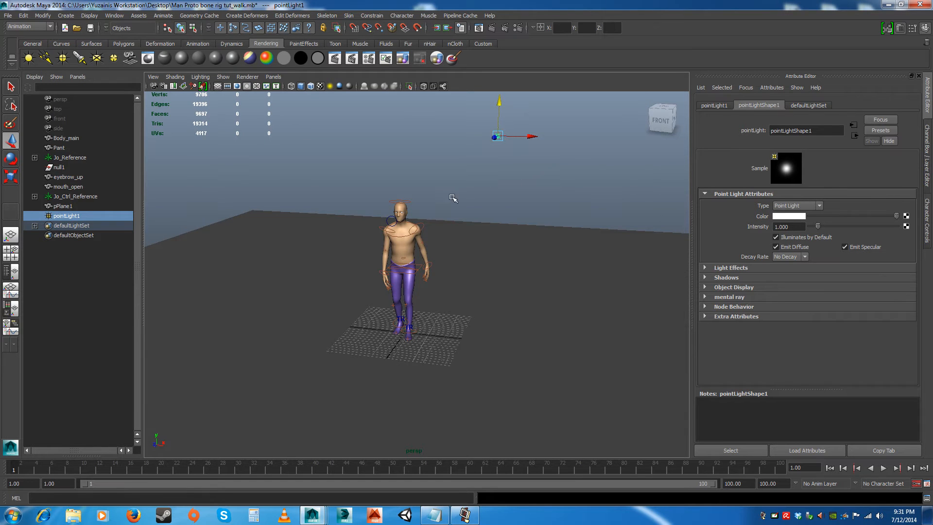
- Open the render settings and choose the HD 720 image size preset in the common settings
click(518, 28)
click(519, 28)
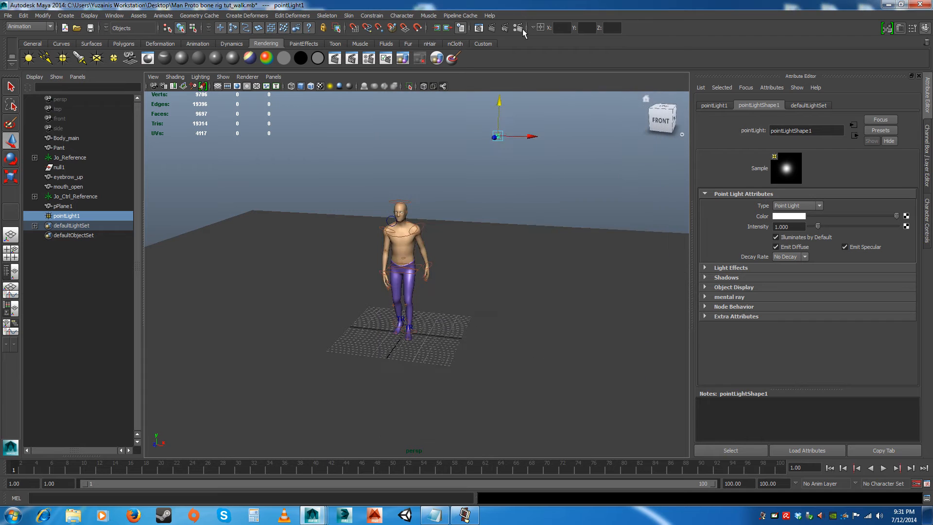
click(520, 29)
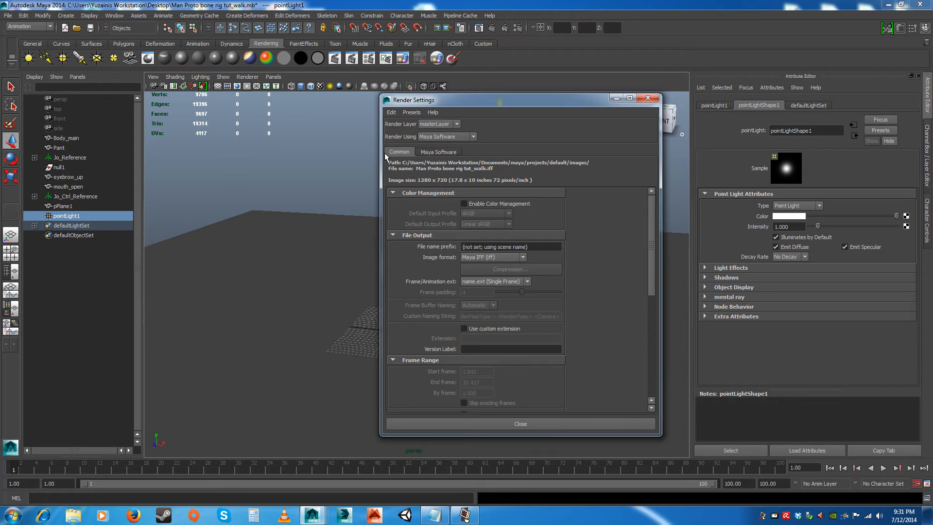
click(426, 152)
click(400, 152)
drag(652, 267, 651, 360)
click(527, 298)
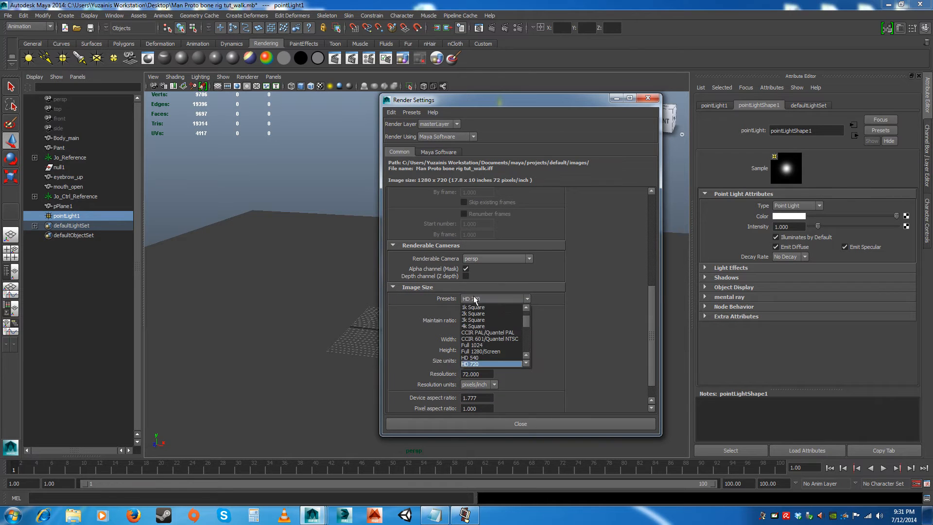
click(473, 364)
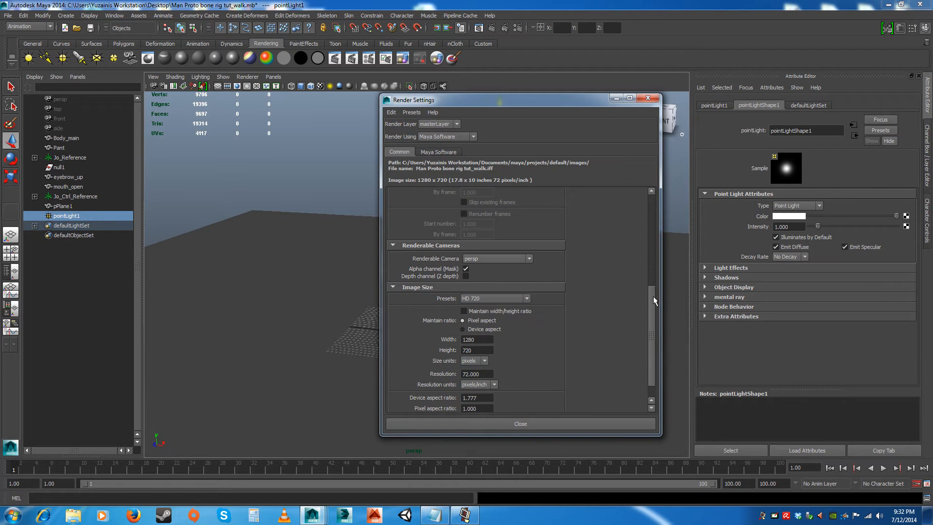
- Set the Maya Software anti-aliasing quality to Production quality in the render settings
scroll(651, 324, down, 2)
drag(651, 325, 655, 281)
click(439, 153)
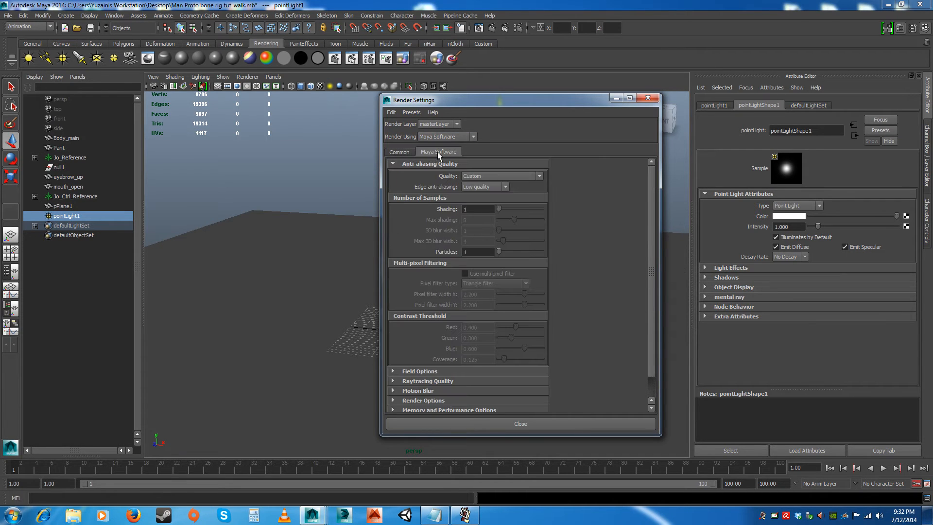
click(463, 177)
click(476, 204)
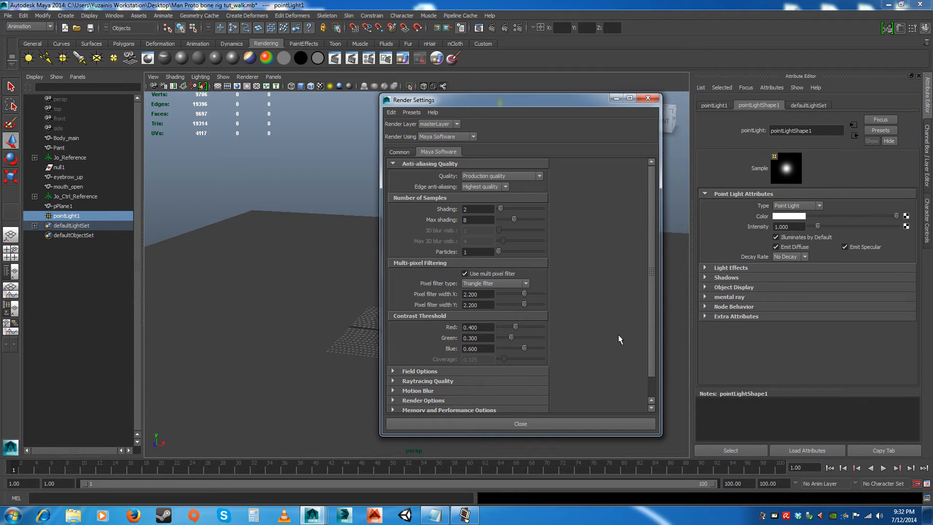
- Inspect the raytracing quality options and the common settings, and close the render settings
drag(651, 292, 645, 345)
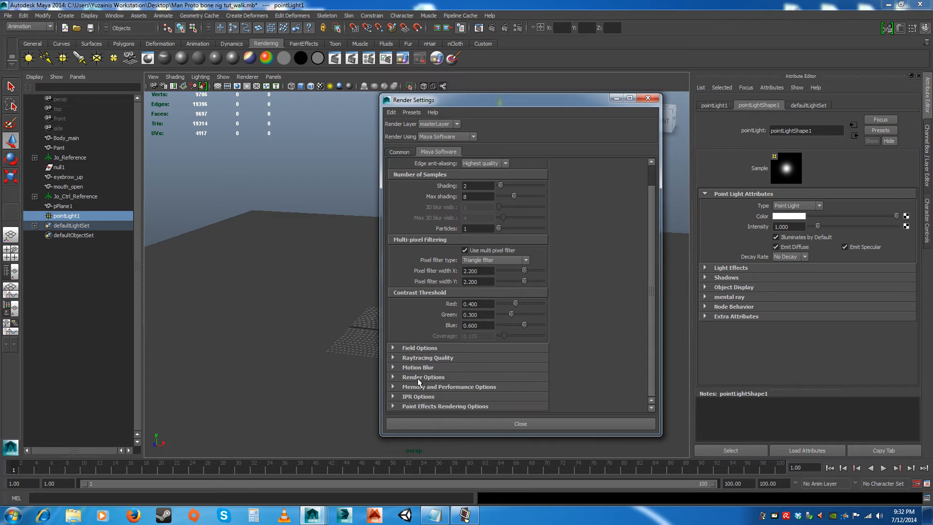
click(422, 358)
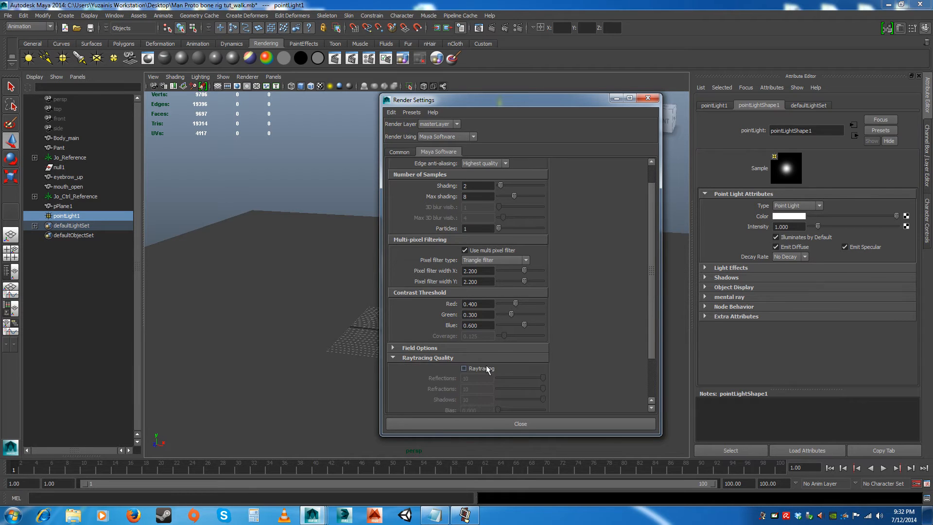
click(418, 358)
click(418, 359)
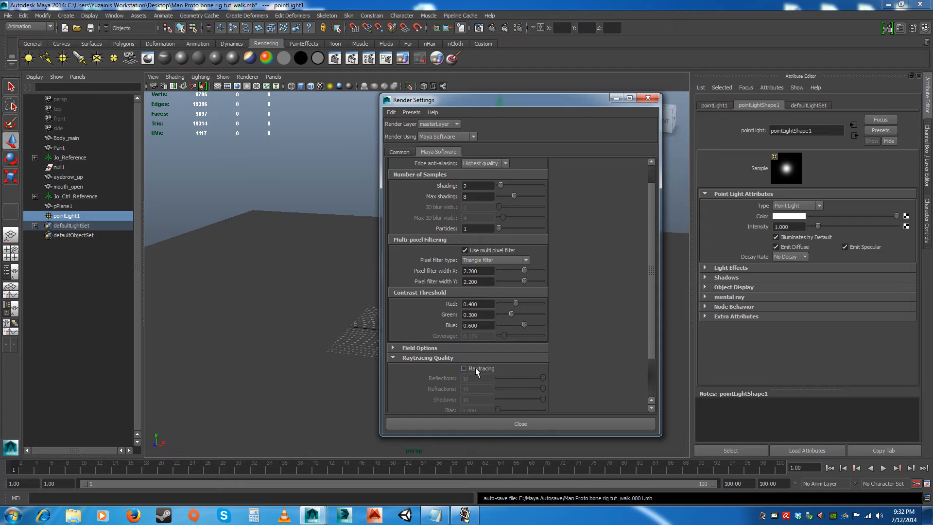
click(426, 358)
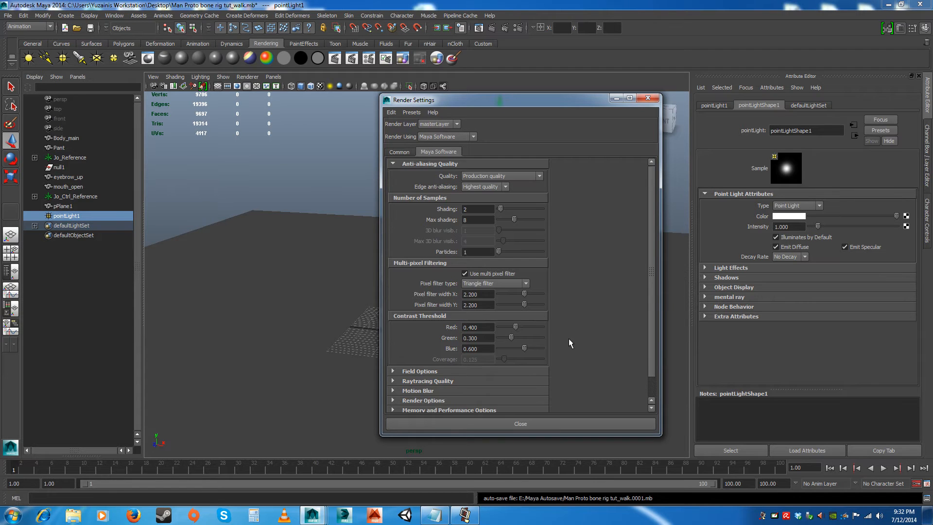
click(399, 152)
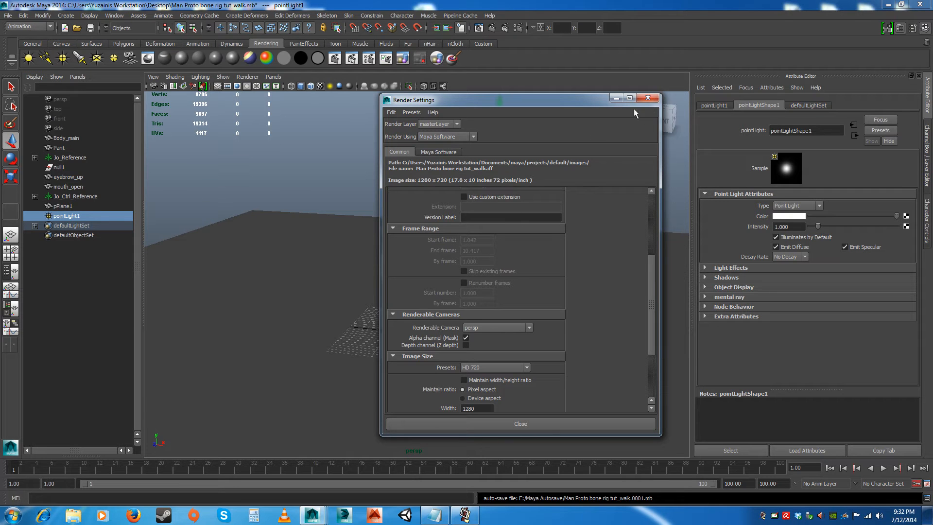
click(648, 97)
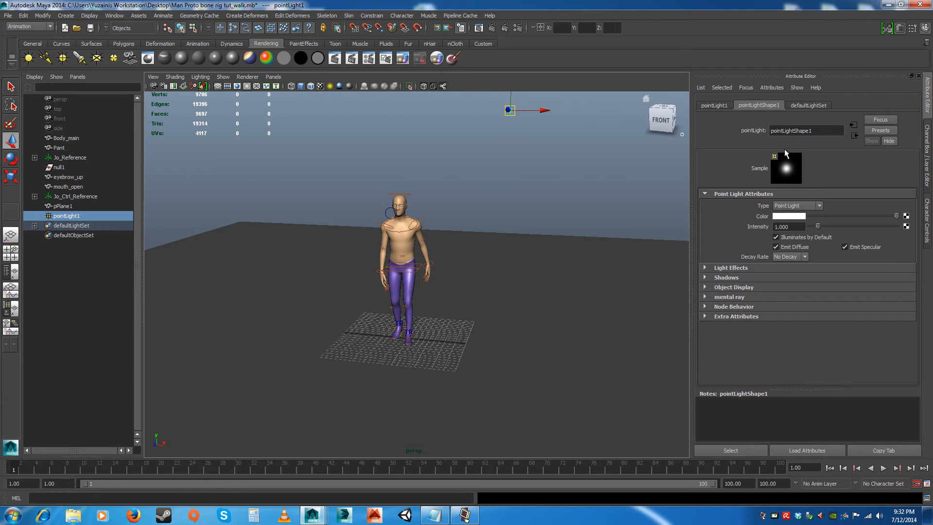
- In the point light's shadow attributes, disable Use Ray Trace Shadows and enable Use Depth Map Shadows
click(573, 182)
click(509, 108)
click(725, 278)
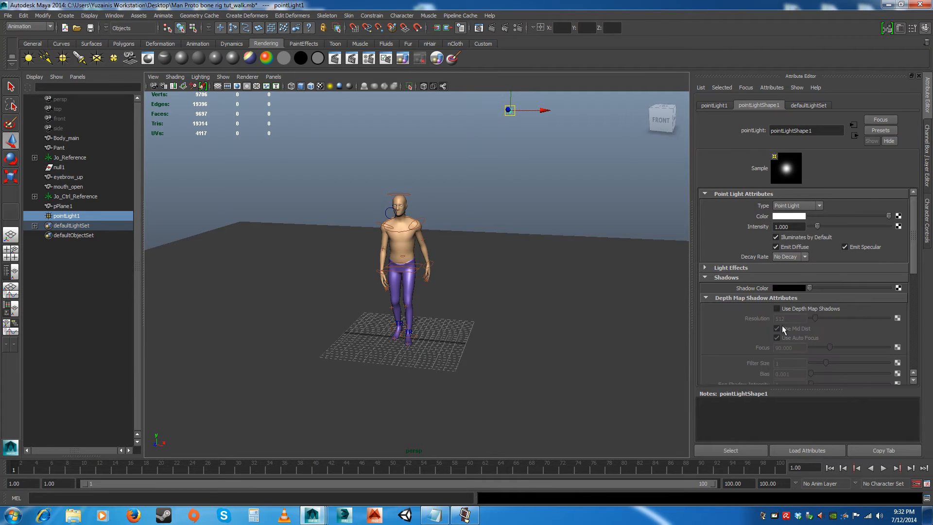
drag(910, 273, 919, 300)
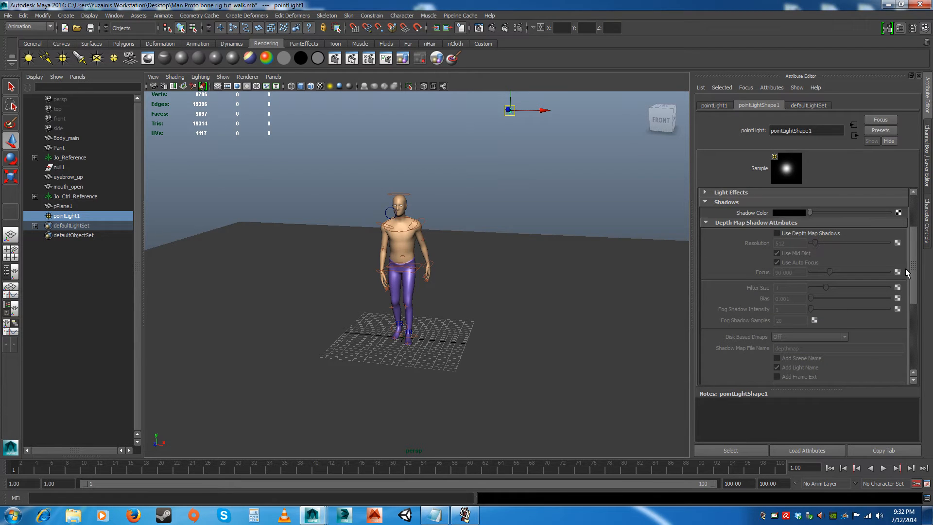
drag(912, 263, 915, 323)
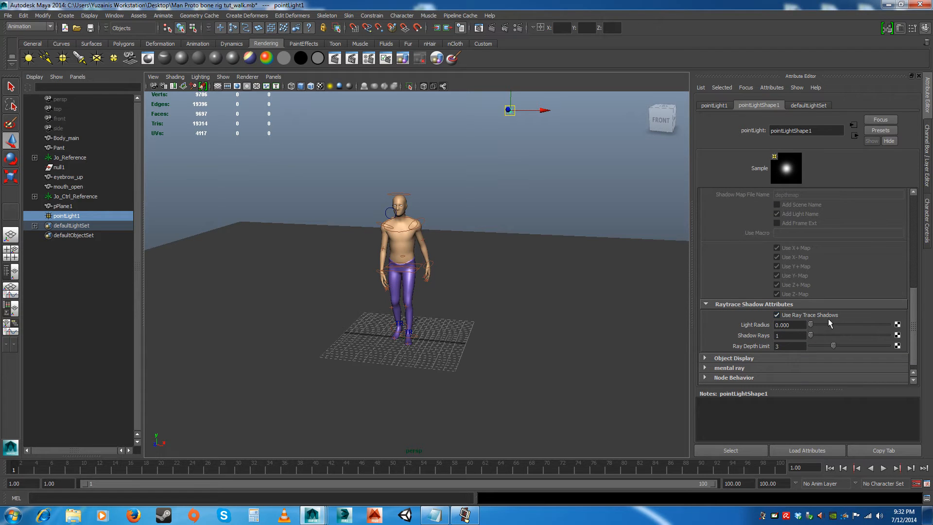
click(776, 315)
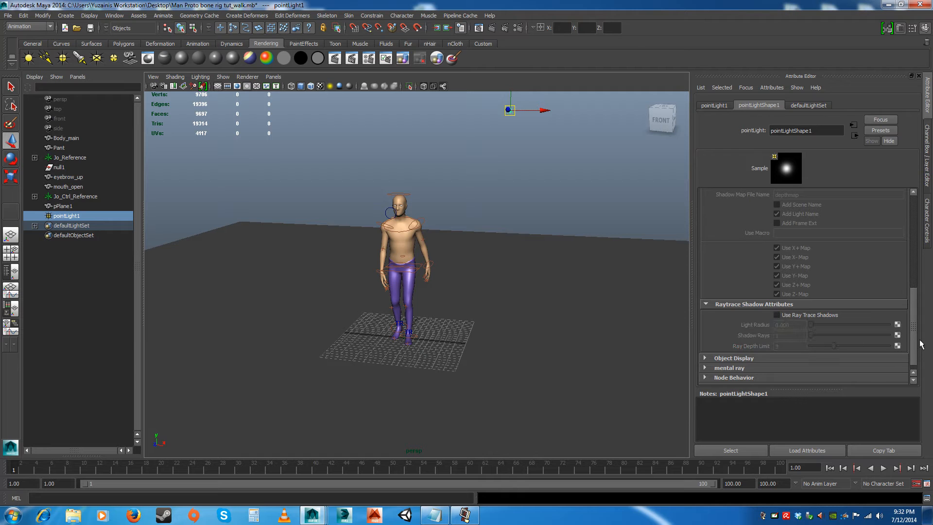
drag(914, 341, 914, 278)
click(777, 256)
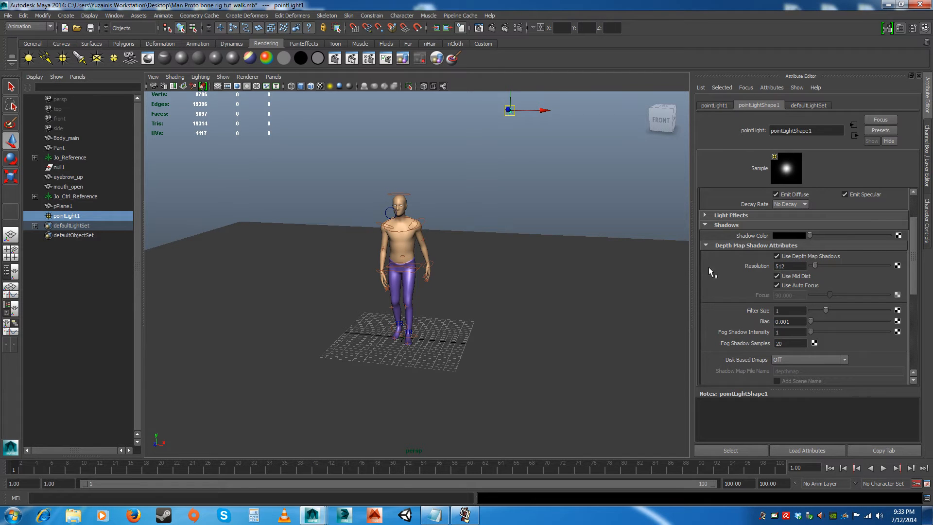
- Render the character from a closer three-quarter angle to check the depth map shadow, and close the render
alt+drag(632, 269, 502, 301)
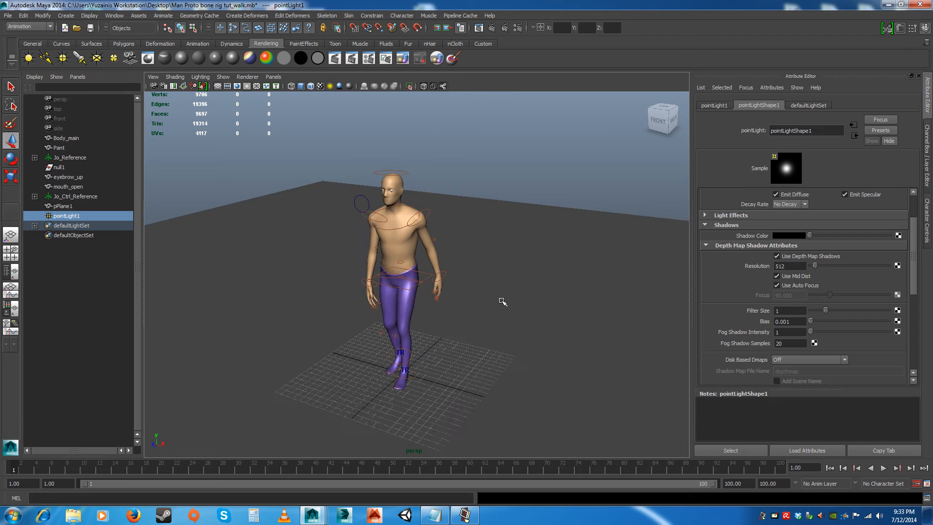
click(492, 28)
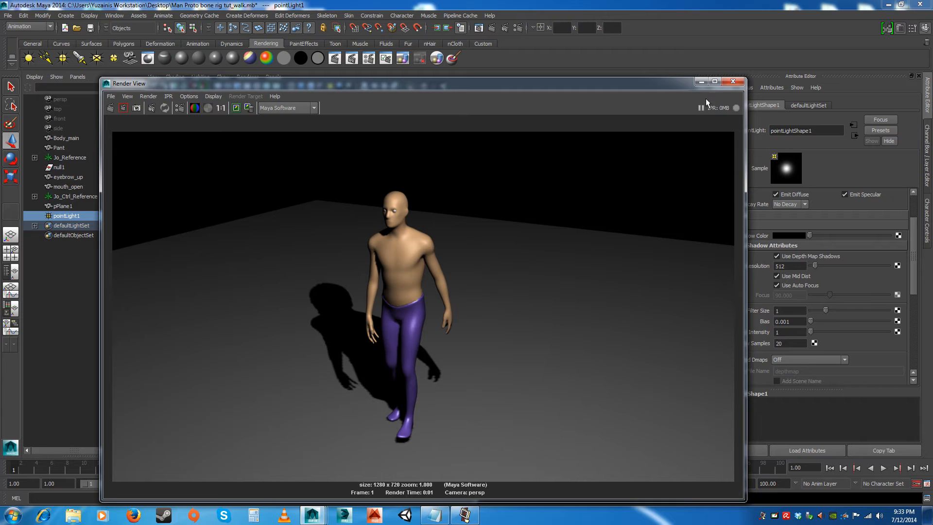
click(732, 82)
- Set the point light's depth map shadow resolution to 1024 and its filter size to 6
double_click(790, 265)
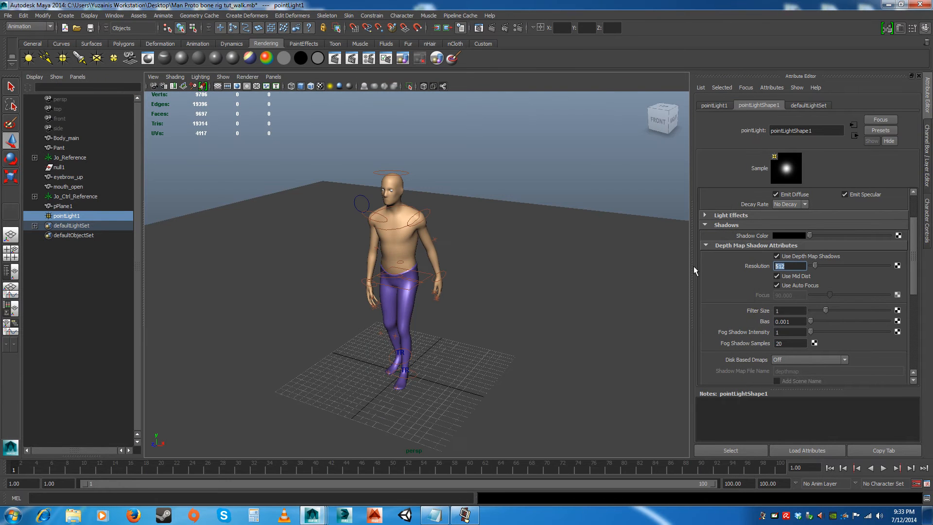
text(1024)
key(Return)
double_click(787, 310)
text(6)
key(Return)
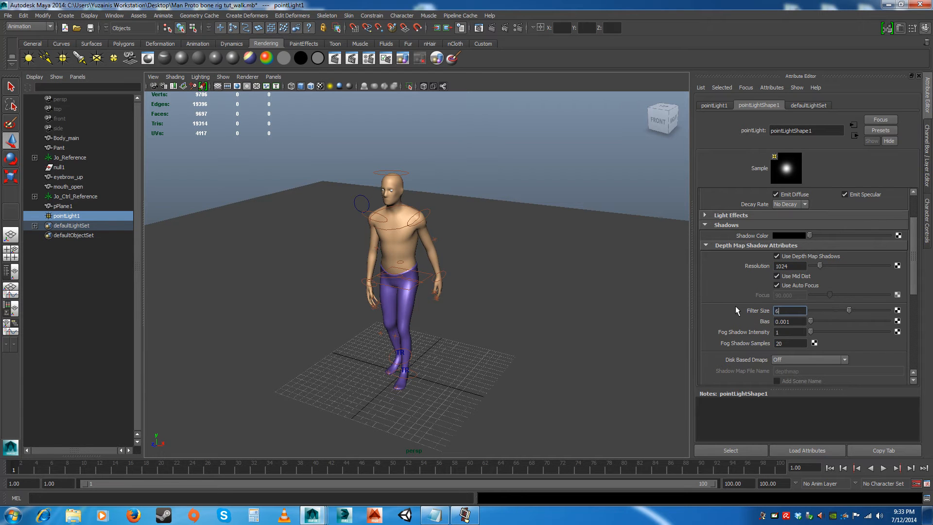
- Render the frame from a slightly lower angle to check the softened shadow, and close the render
alt+drag(484, 212, 442, 224)
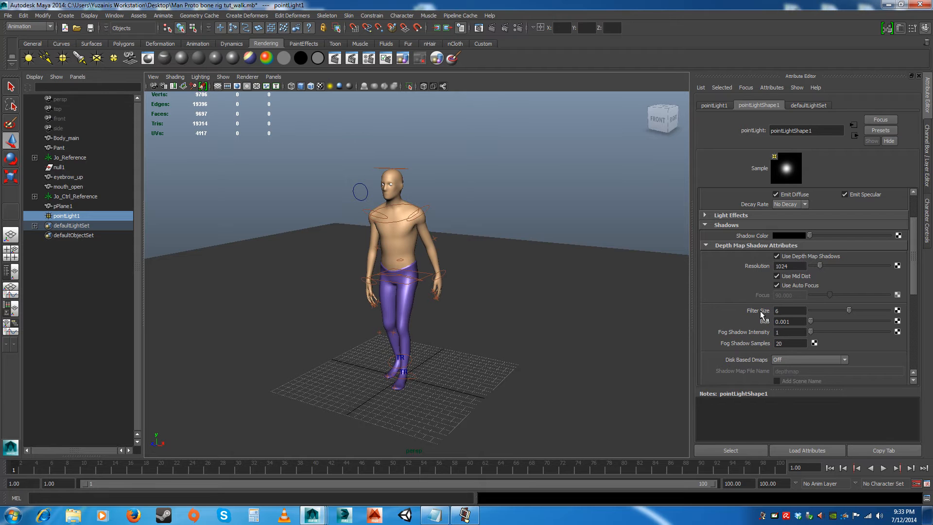
click(481, 30)
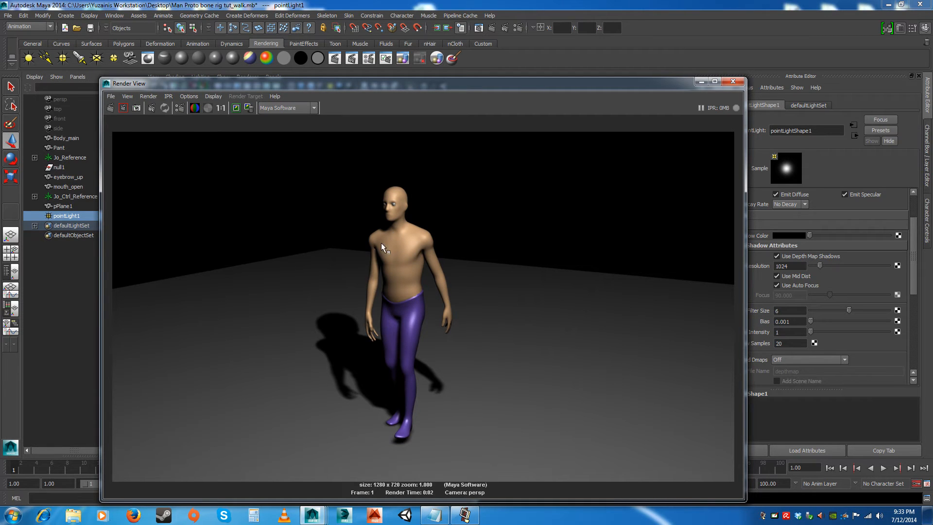
click(733, 81)
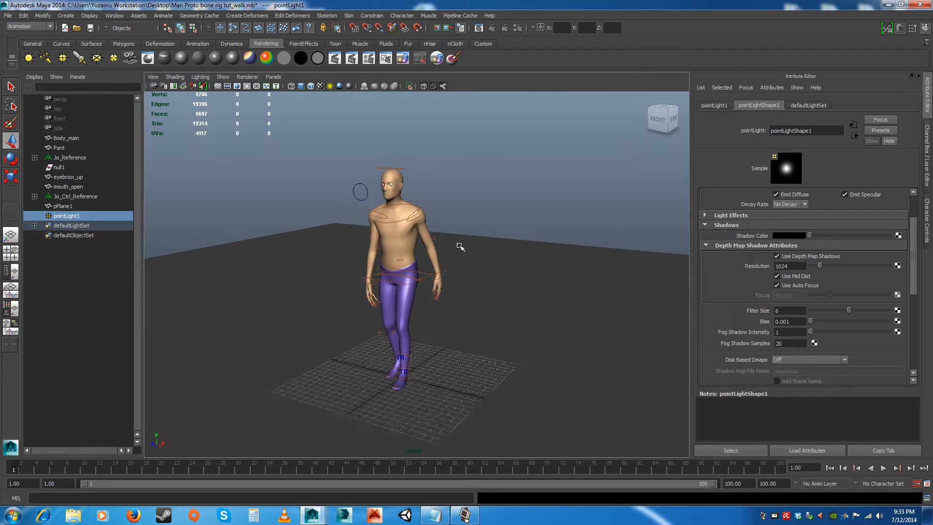
- Create an ambient light and move it away from the origin to the character's right side
alt+right_drag(458, 249, 408, 214)
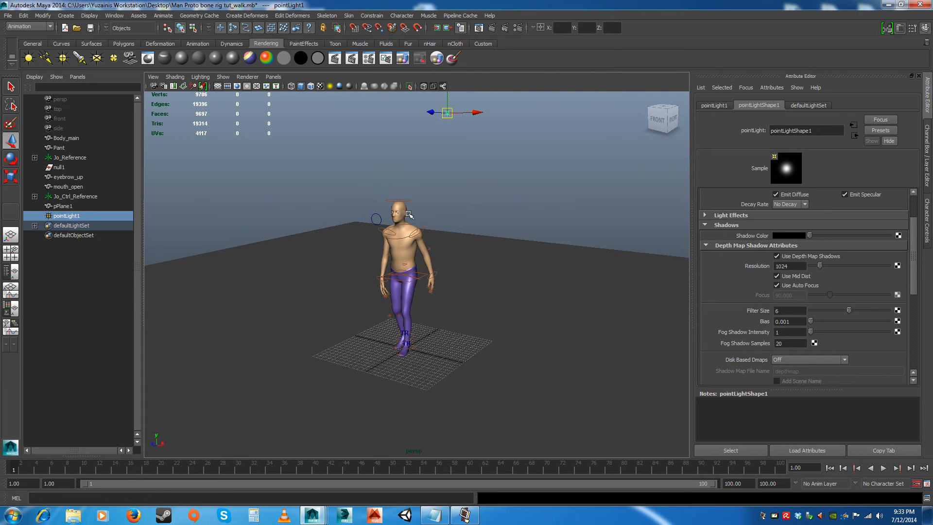
click(28, 58)
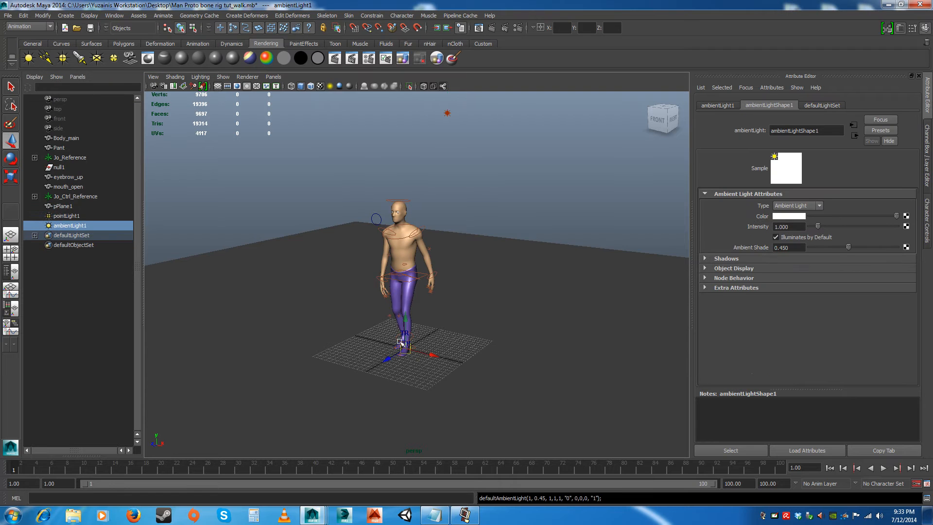
alt+drag(428, 354, 241, 285)
mouse_move(291, 306)
mouse_down()
mouse_move(268, 302)
mouse_move(285, 305)
mouse_up()
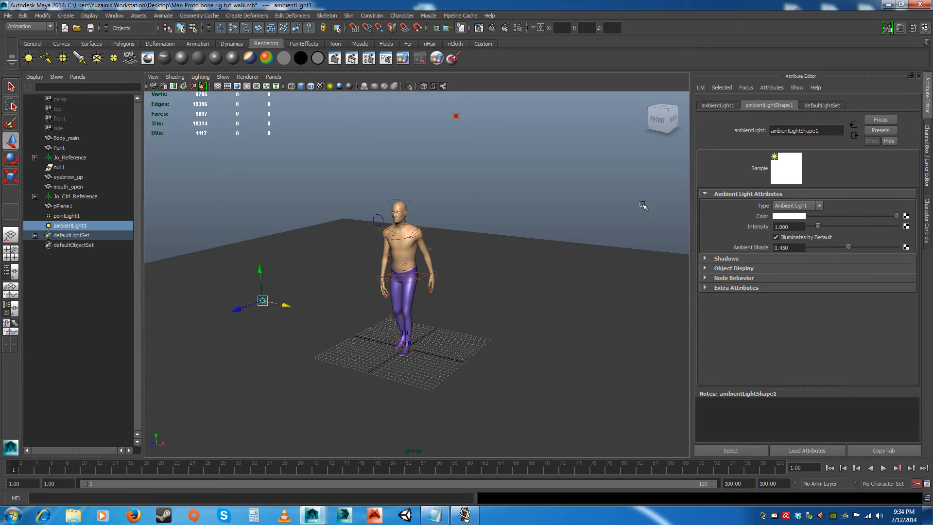
- Render a closer view of the character to check the ambient light's effect, and close the render
alt+drag(422, 284, 221, 319)
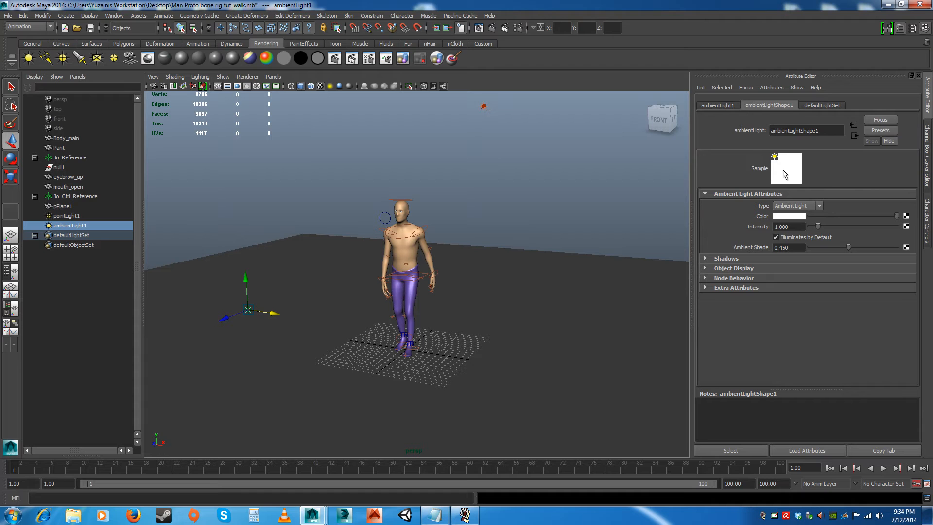
alt+right_drag(450, 258, 474, 316)
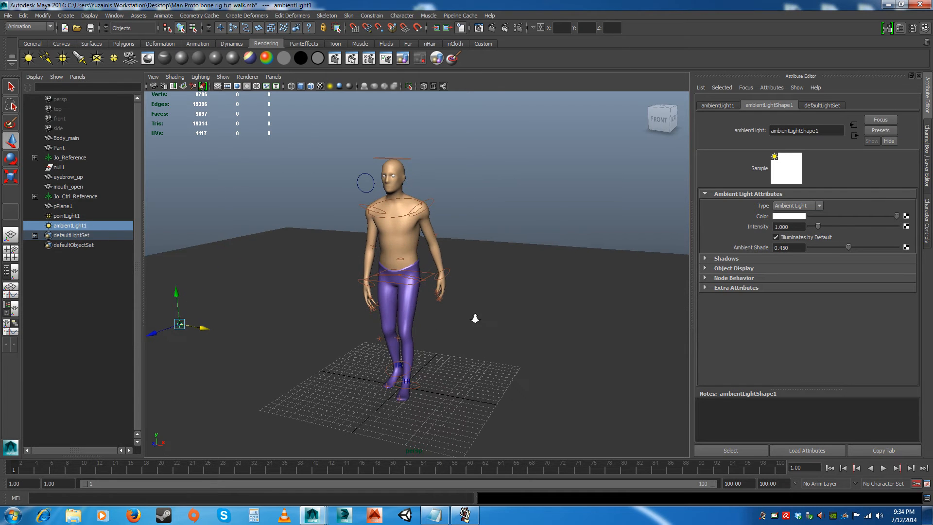
click(491, 27)
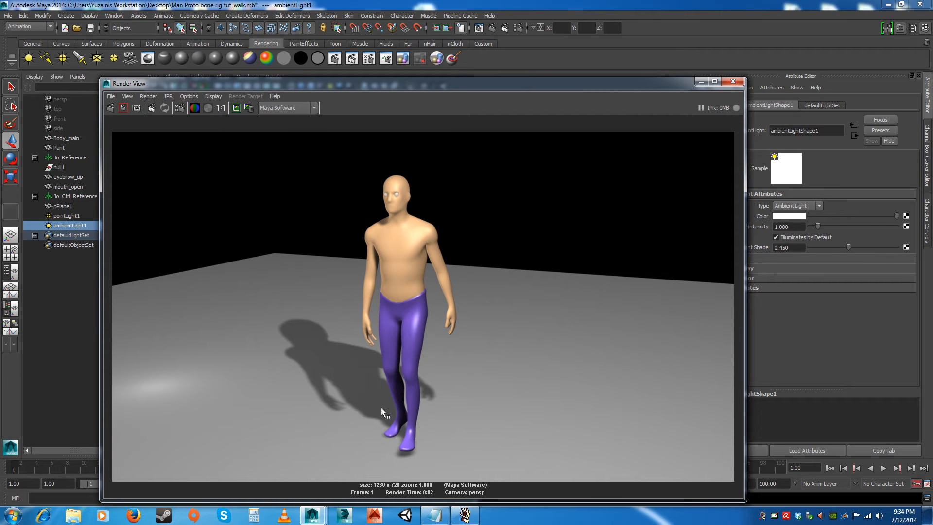
click(733, 81)
- Raise the ambient light to about the character's shoulder height, and check the result in a test render
drag(154, 191, 149, 151)
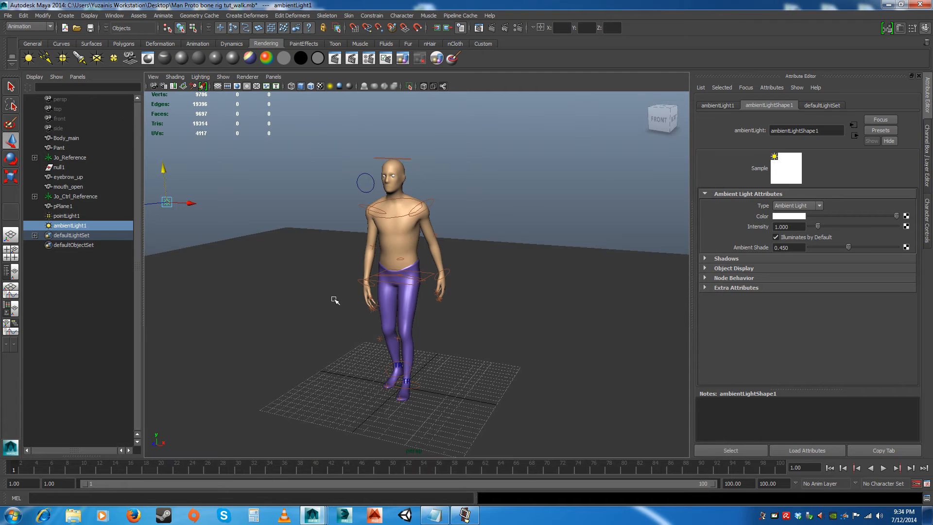
click(491, 28)
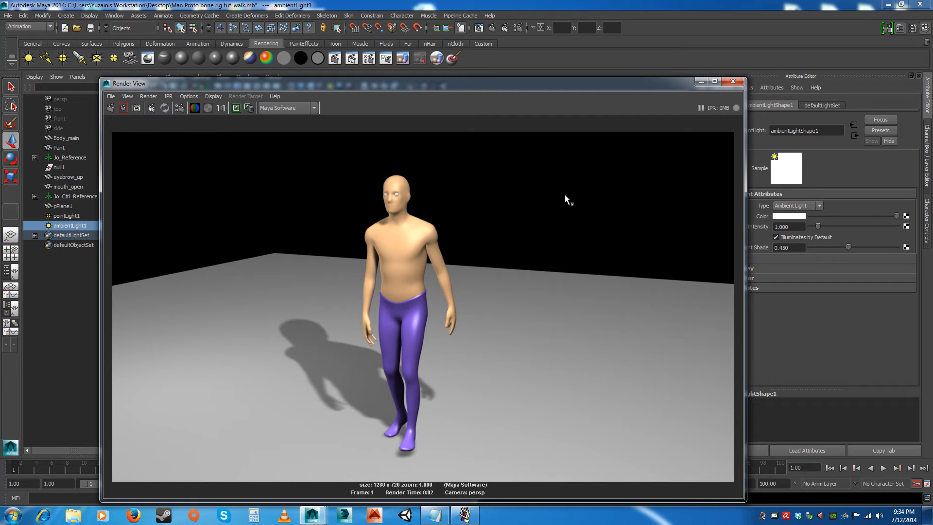
click(728, 85)
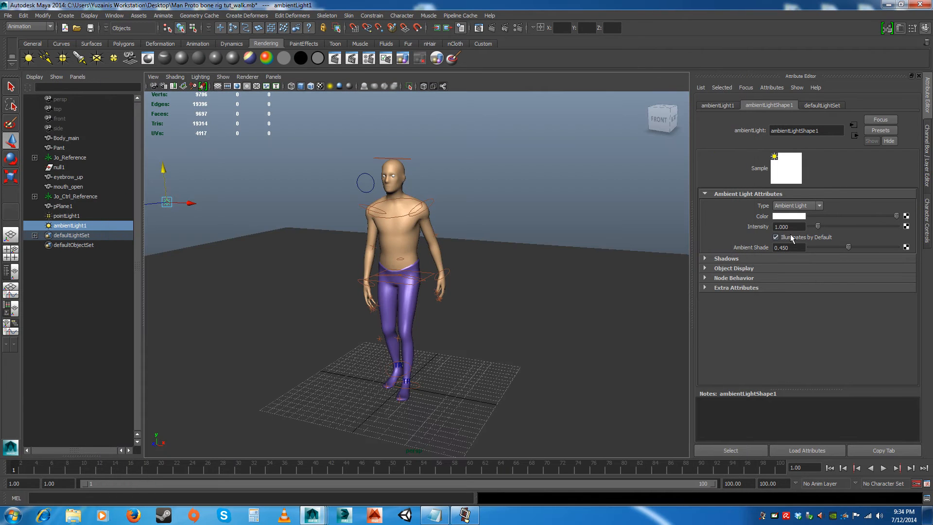
- Set the ambient light's intensity to 0.9 and render the frame
double_click(789, 227)
text(0.9)
key(Return)
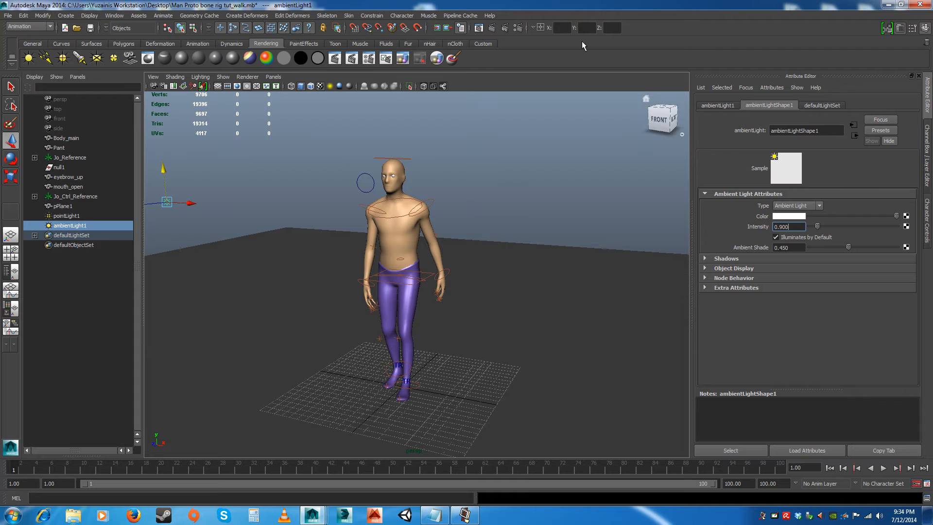
click(489, 29)
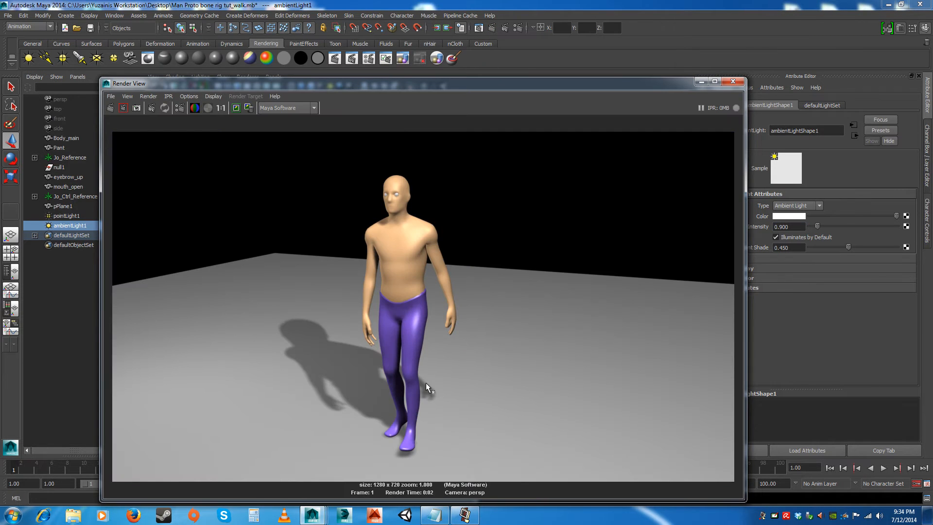
- Set the ambient light's intensity to 0.8, render the frame, and close the render
click(732, 82)
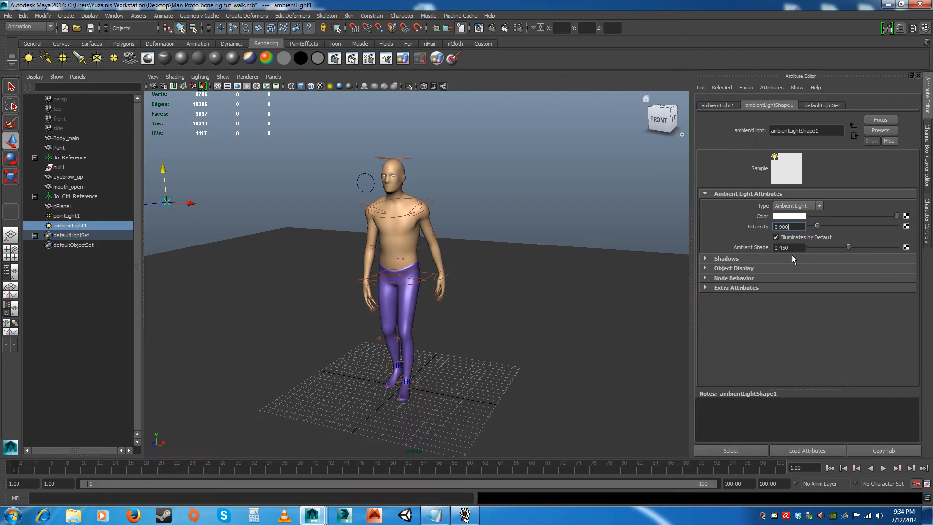
text(0.8)
key(Return)
alt+drag(505, 210, 495, 216)
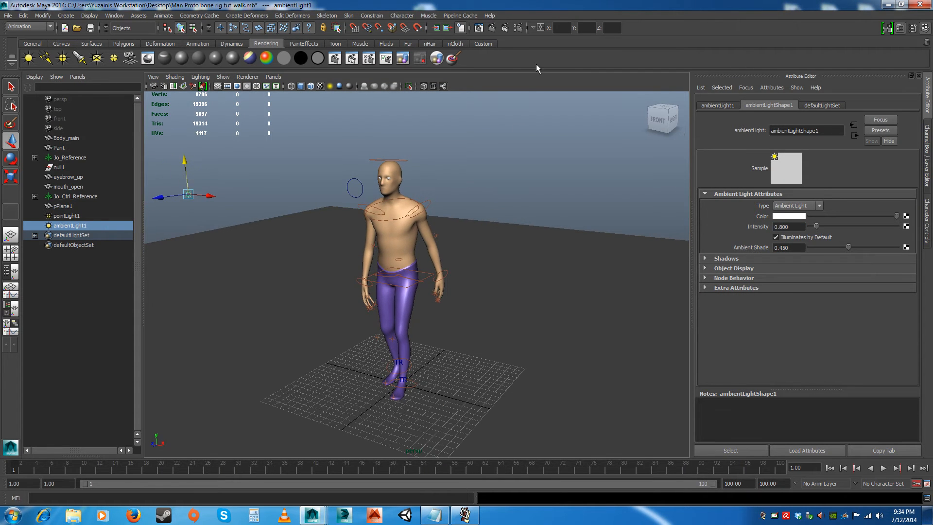
click(491, 28)
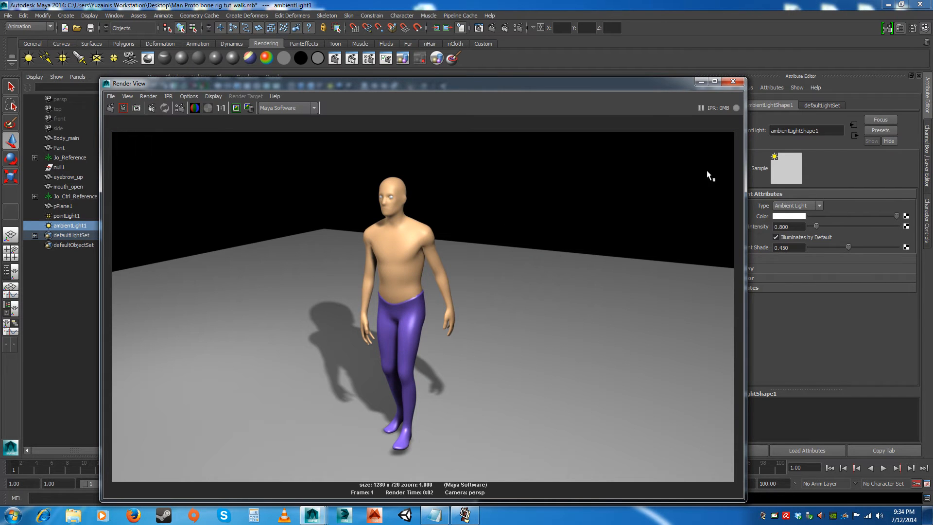
click(737, 84)
- Create a camera and raise it to about the character's shoulder height
scroll(462, 200, down, 5)
click(507, 182)
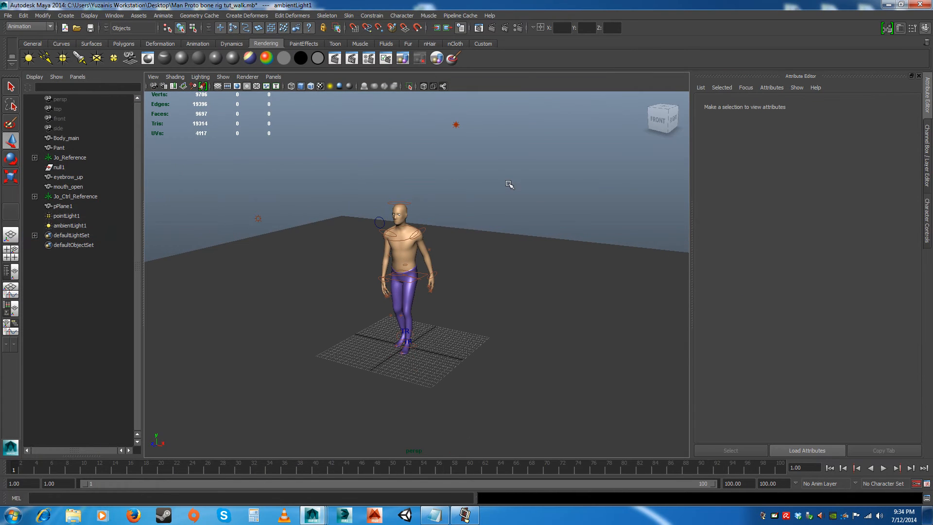
alt+drag(509, 218, 485, 220)
alt+right_drag(485, 221, 518, 312)
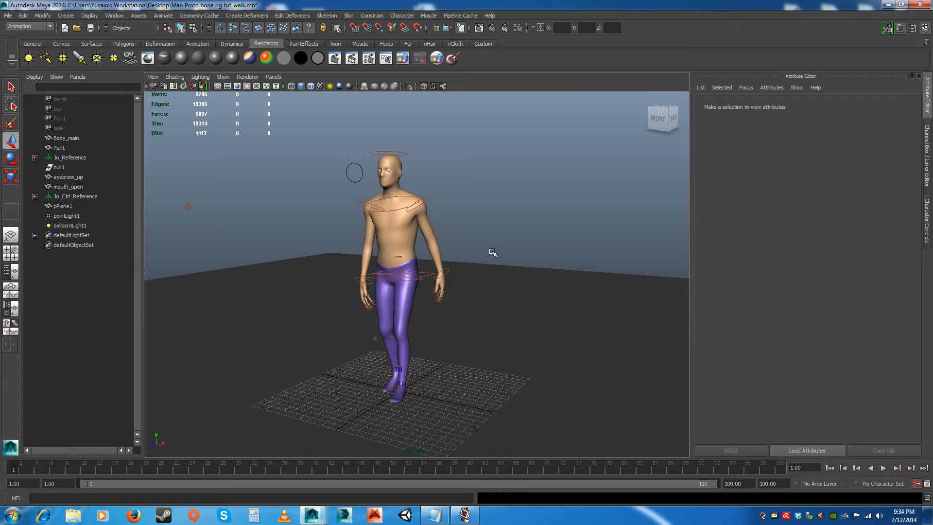
alt+drag(491, 252, 529, 269)
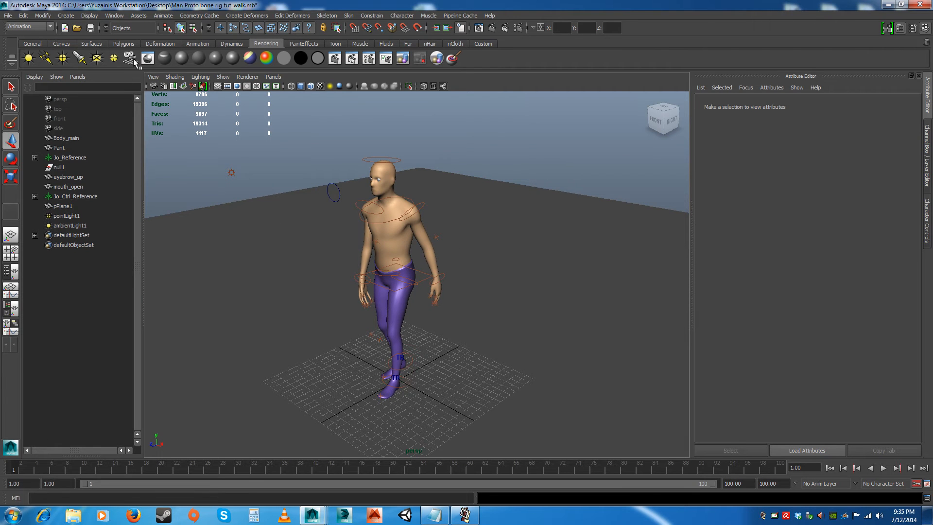
click(130, 57)
alt+drag(439, 282, 526, 378)
scroll(558, 408, down, 2)
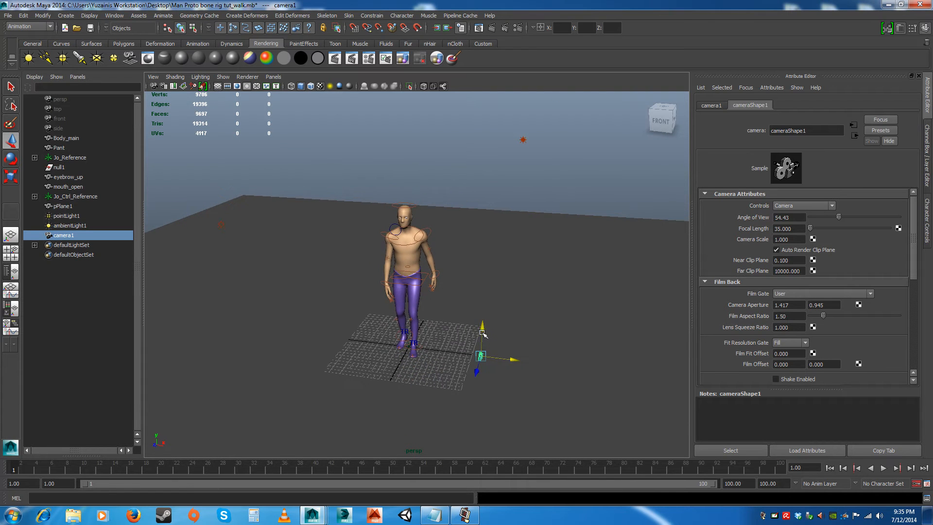
drag(483, 332, 490, 218)
alt+drag(503, 267, 357, 261)
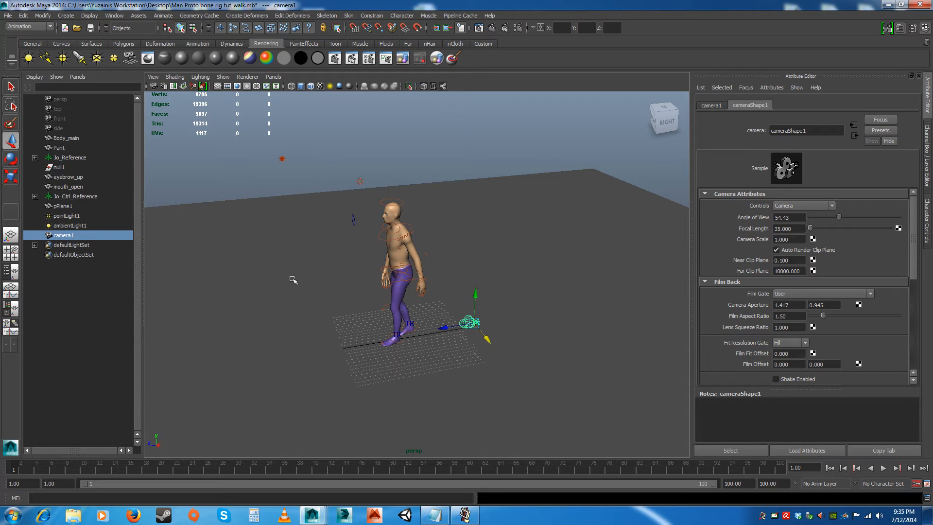
- Switch to the four-view layout, enlarge the upper two views, and look through camera1 in the top view's panel
key(space)
key(space)
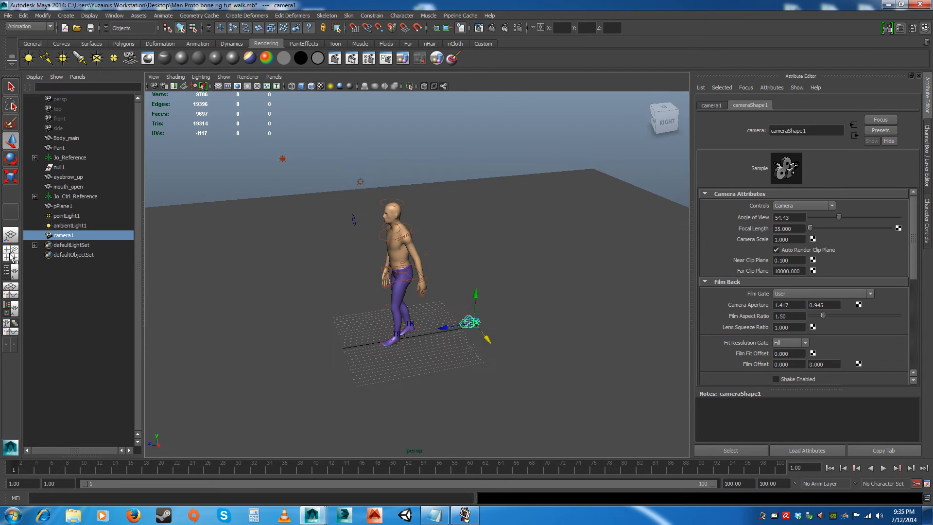
click(10, 256)
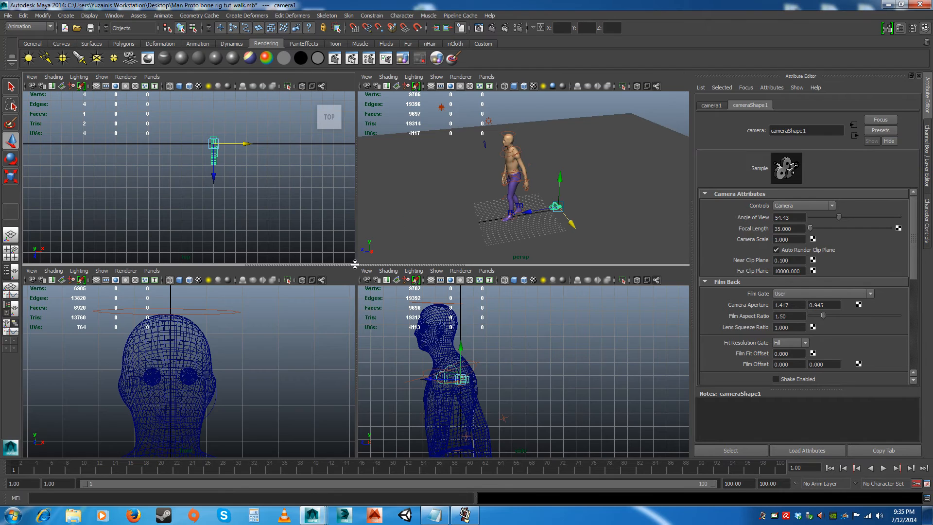
drag(354, 264, 354, 426)
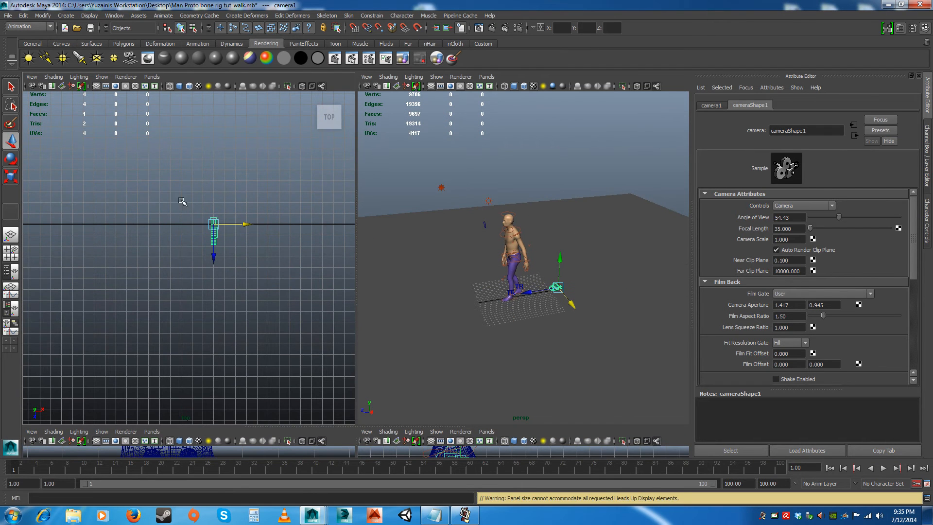
click(163, 188)
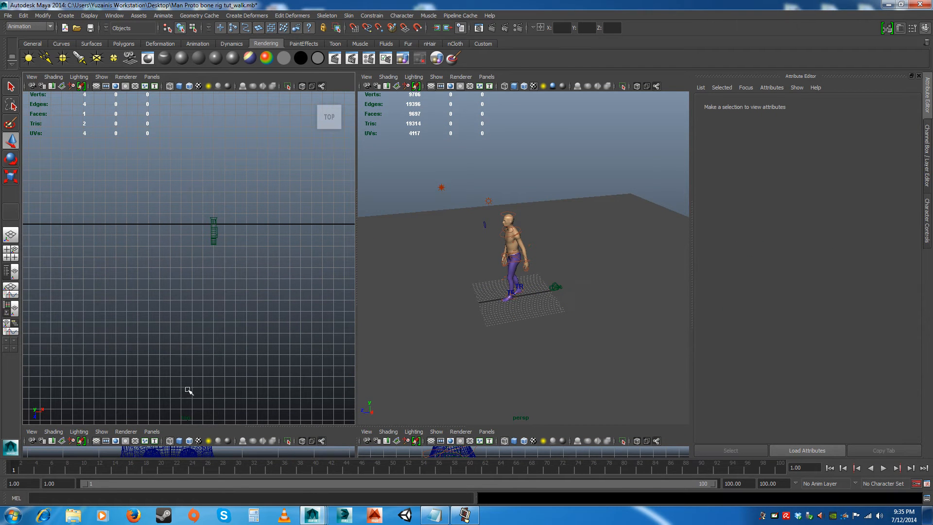
click(151, 77)
mouse_move(171, 87)
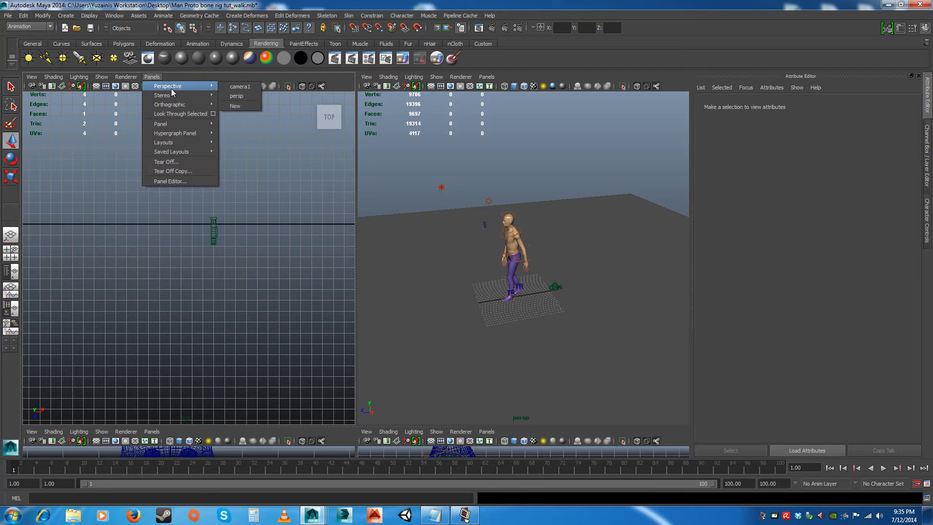
click(242, 88)
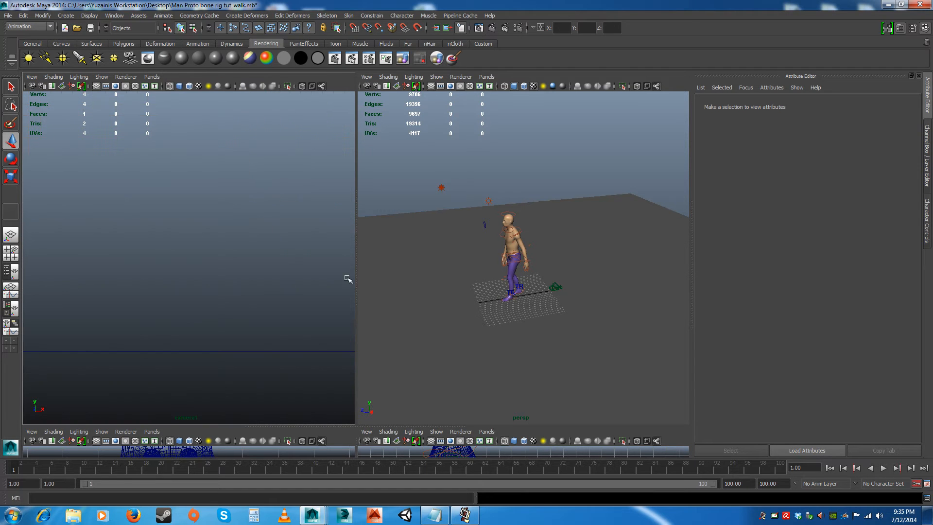
- Move the new camera in front of the character and out to one side, and turn it to face the character
click(556, 289)
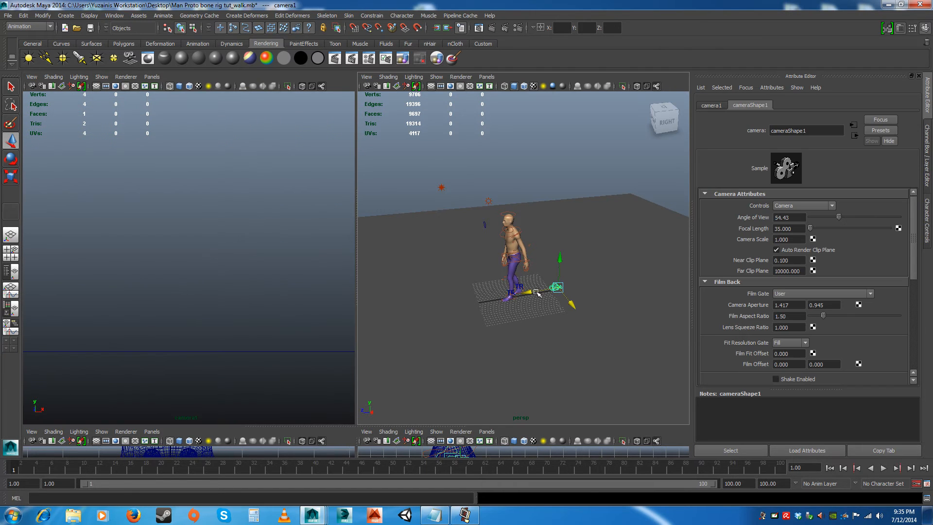
drag(534, 292, 465, 304)
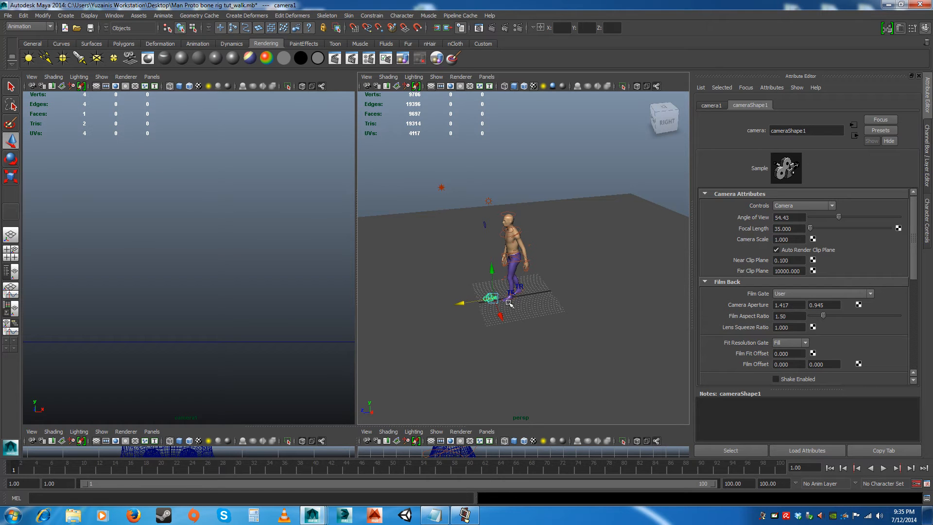
drag(501, 316, 560, 345)
key(e)
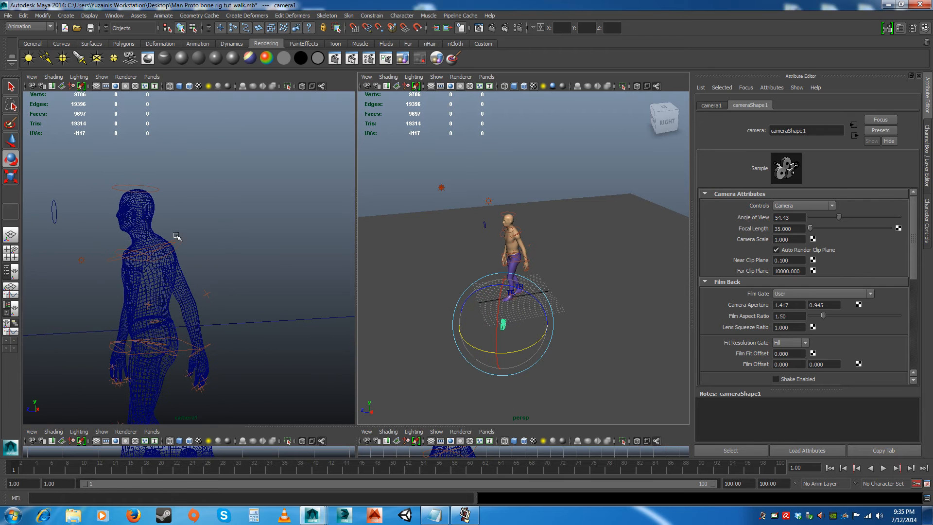
- Display the camera1 view shaded and move the camera farther away from the character
click(234, 233)
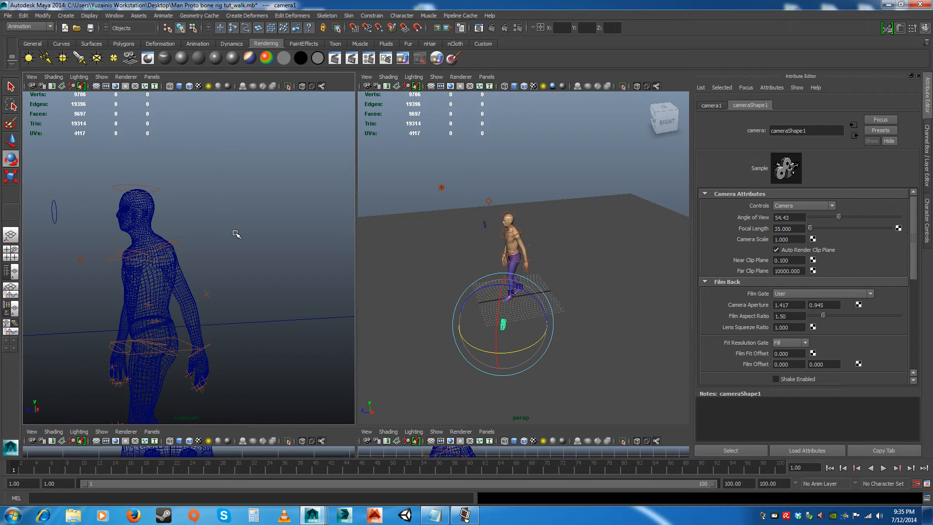
click(178, 85)
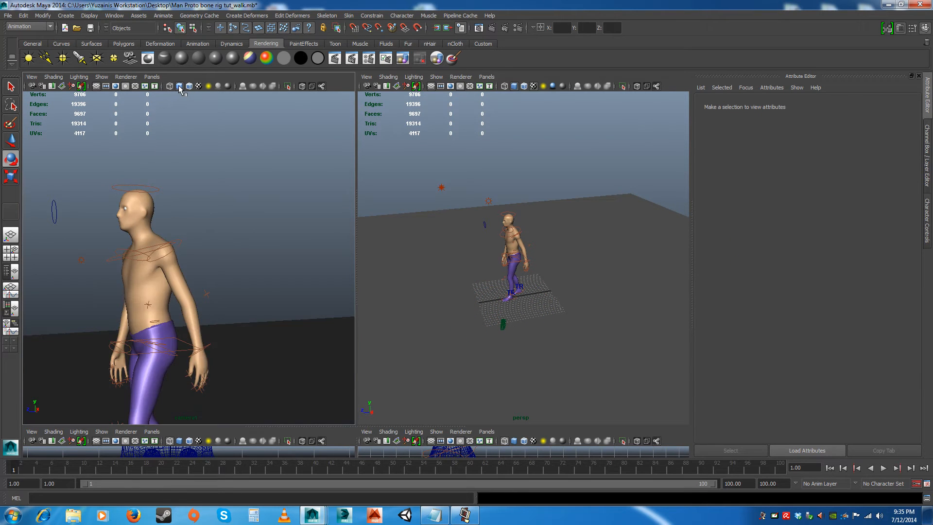
click(503, 324)
alt+drag(480, 332, 538, 384)
key(w)
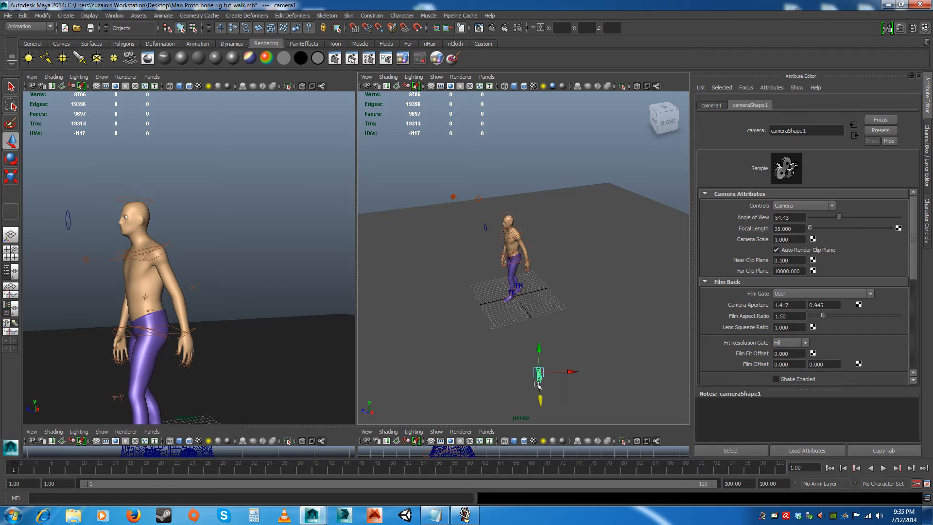
- Show the 1280 x 720 resolution gate in the camera1 view
click(226, 202)
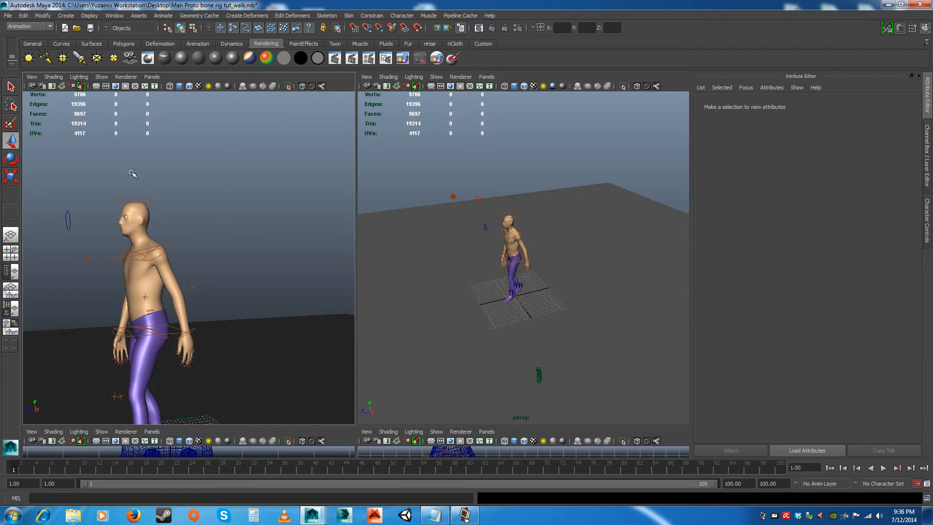
key(ctrl)
key(ctrl)
key(ctrl)
click(115, 87)
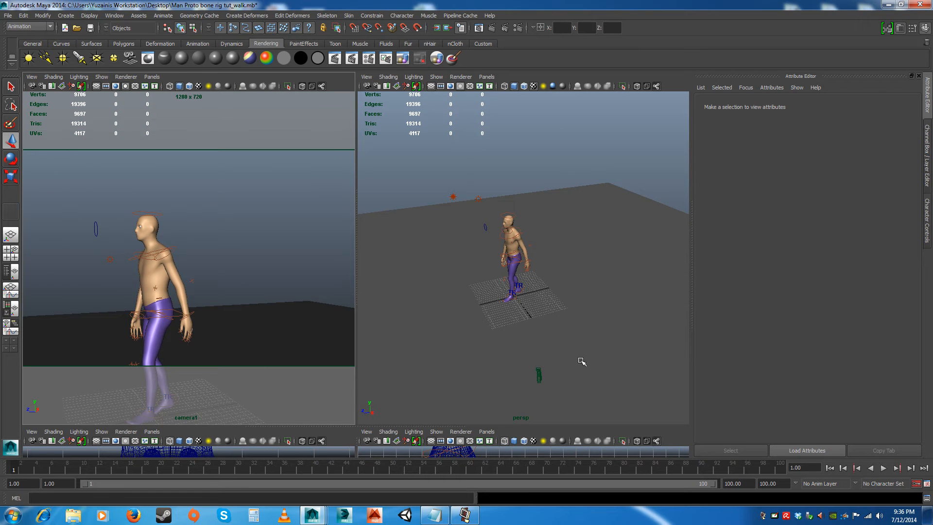
- Rotate the camera slightly, then move it back and lower until the whole character fits inside the resolution gate
click(538, 376)
key(e)
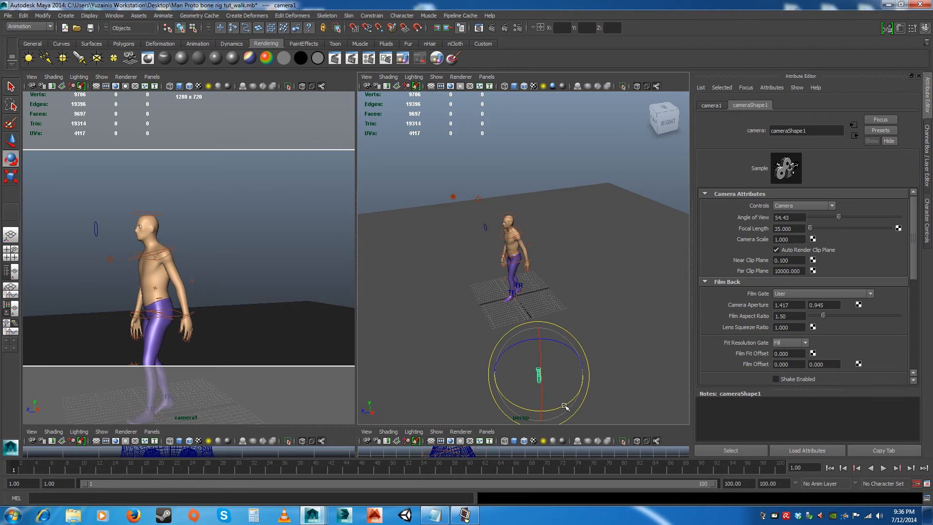
mouse_move(567, 406)
mouse_down()
mouse_move(556, 389)
mouse_move(552, 397)
mouse_up()
key(w)
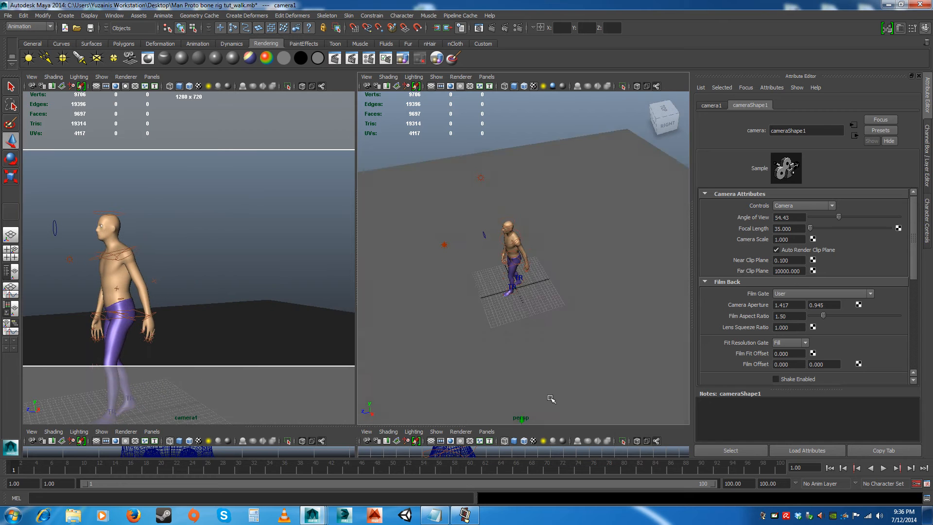
scroll(551, 394, down, 3)
drag(543, 347, 455, 408)
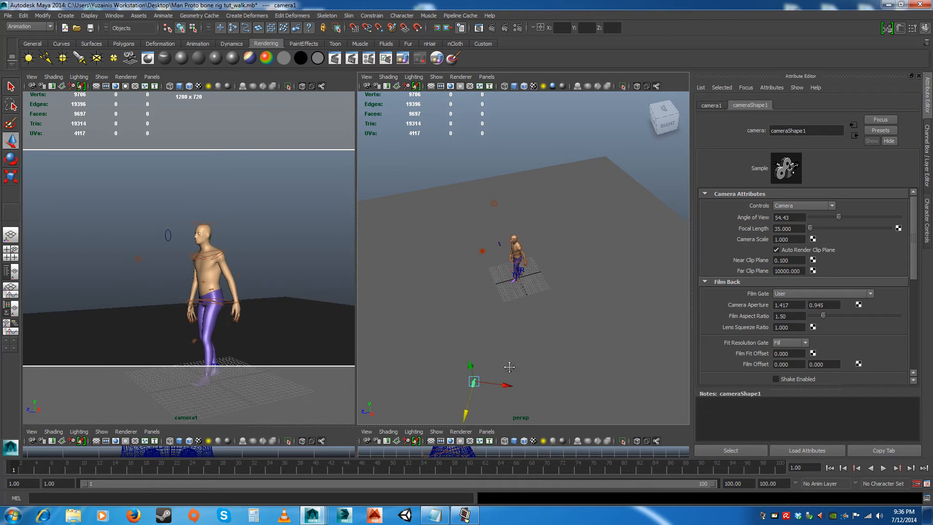
alt+drag(508, 367, 538, 323)
drag(541, 277, 542, 298)
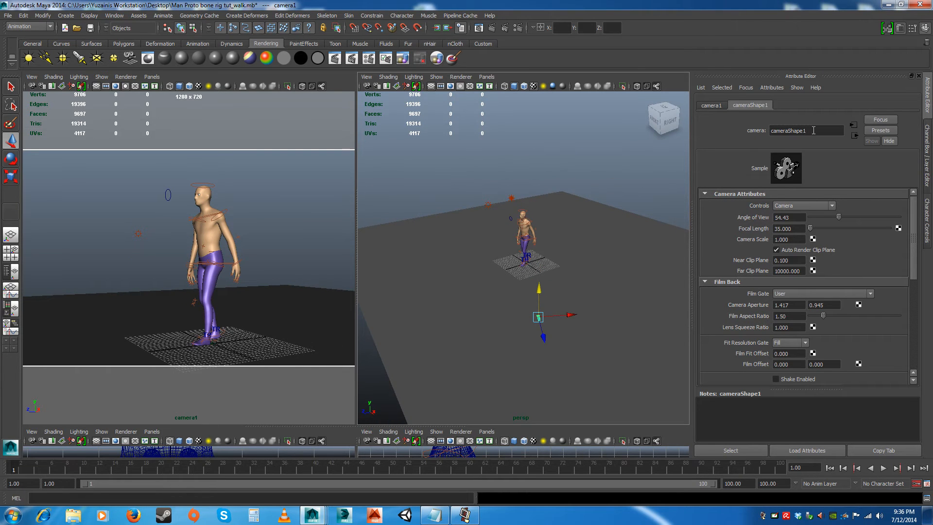
- Rename the camera's shape node as Cam_persp
drag(813, 130, 695, 130)
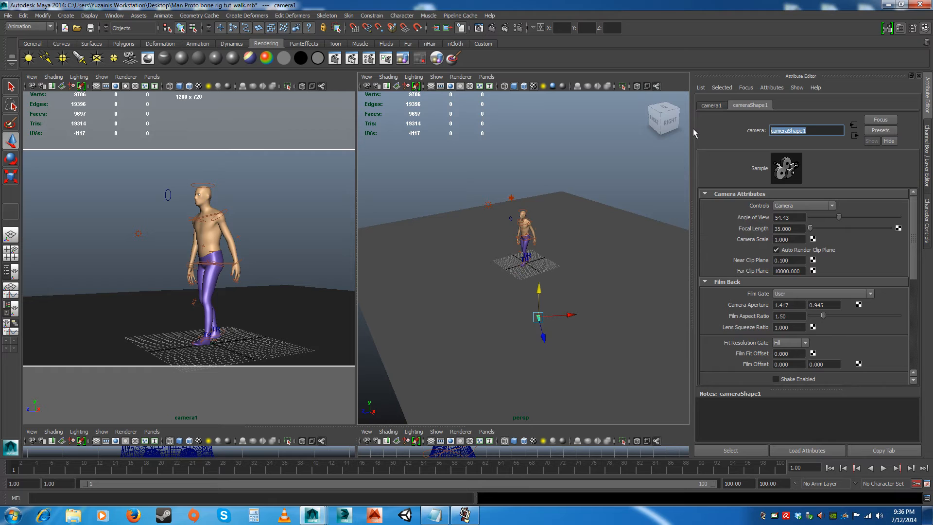
text(C)
key(BackSpace)
key(BackSpace)
text(am_persp)
key(Return)
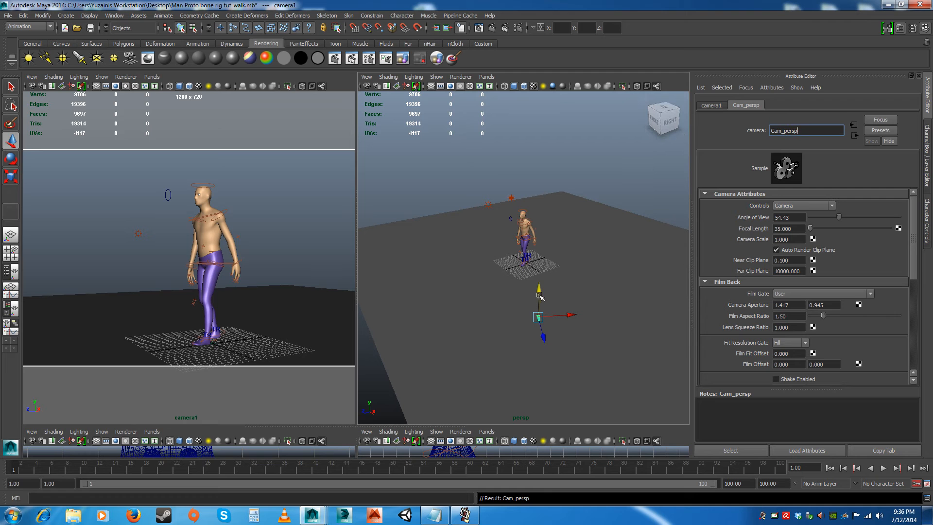
- Raise the camera and shift it slightly sideways to reposition the character in its frame
drag(539, 293, 504, 304)
scroll(539, 308, up, 3)
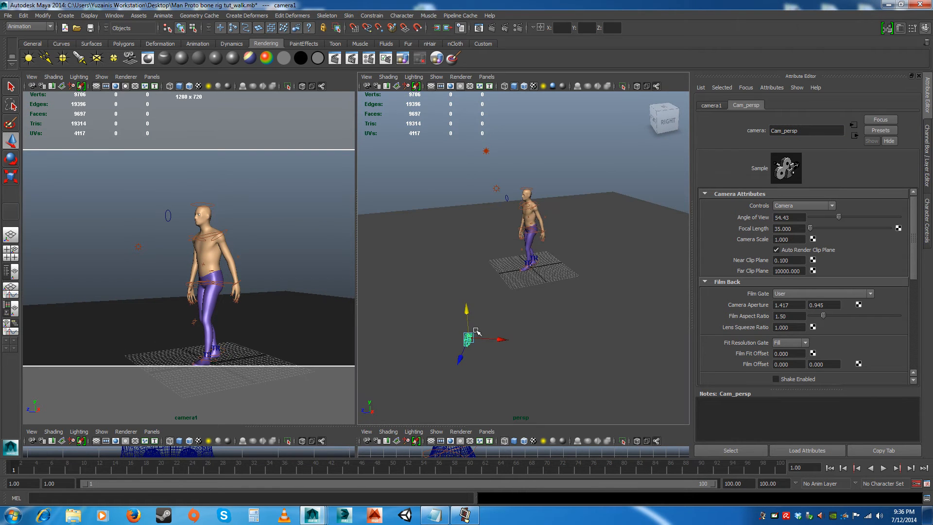
mouse_move(496, 347)
mouse_down()
mouse_move(533, 351)
mouse_move(513, 350)
mouse_up()
- Reframe the shot inside the camera1 view, bringing the character's feet and the whole ground grid into the gate
click(236, 194)
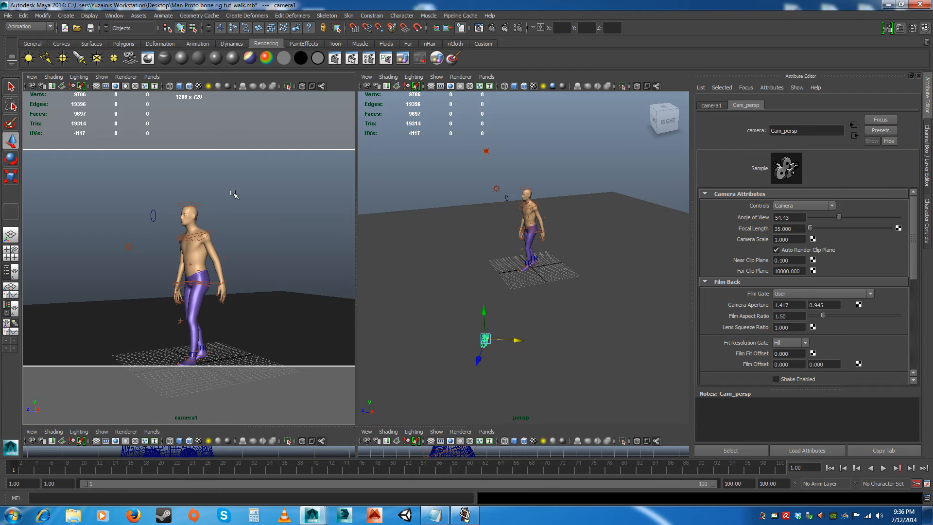
alt+drag(248, 221, 237, 204)
alt+middle_drag(238, 204, 281, 277)
alt+right_drag(237, 208, 204, 323)
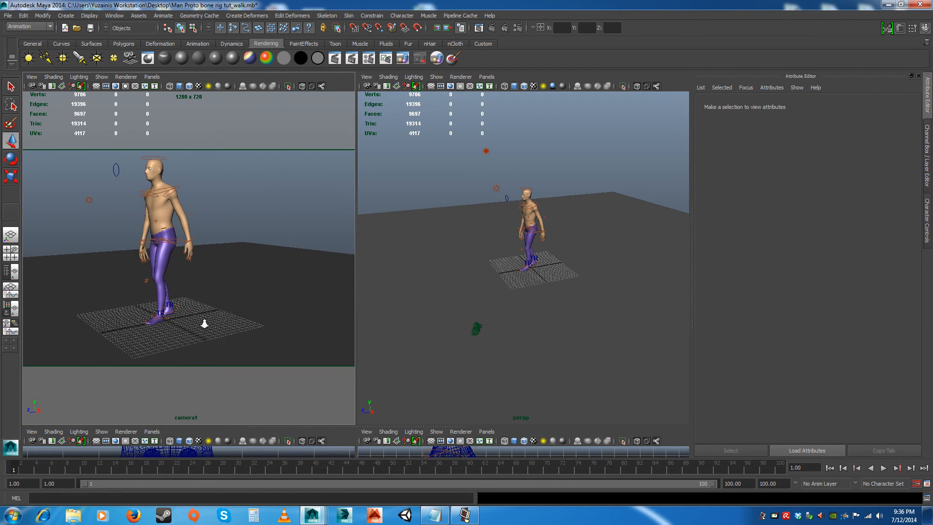
- Center the camera1 view on the character's left shoulder control and pull back until the full body fits the gate
click(180, 186)
key(f)
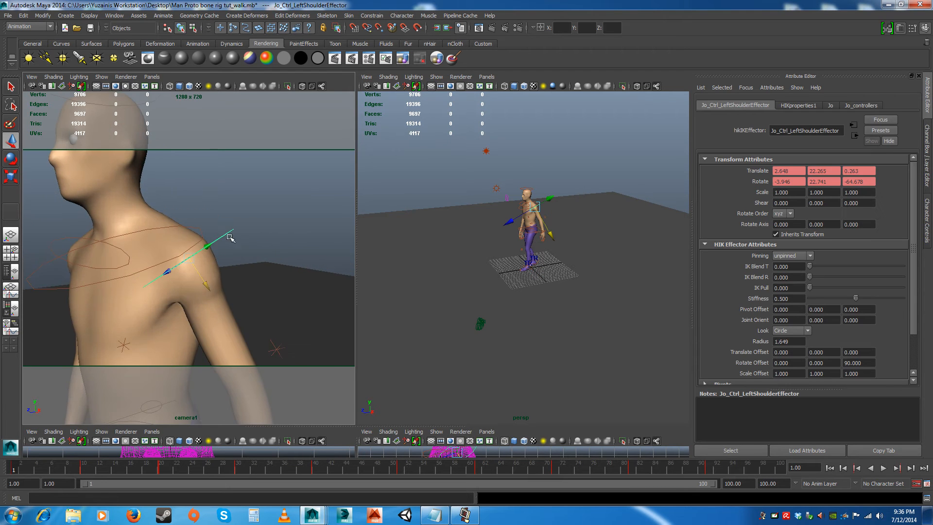
alt+right_drag(285, 289, 262, 285)
middle_click(476, 338)
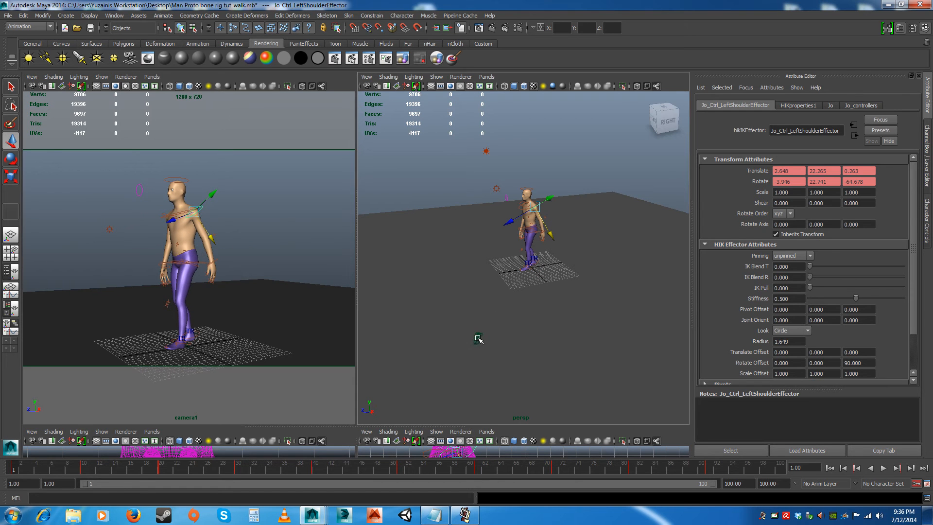
- Orbit the camera1 view around to a more frontal three-quarter angle of the character
alt+drag(208, 271, 239, 258)
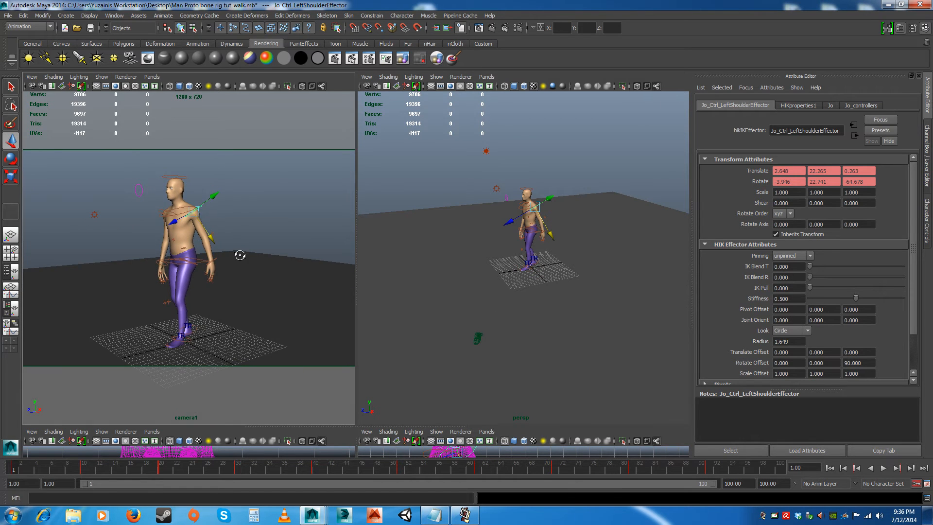
click(252, 204)
alt+drag(254, 209, 244, 224)
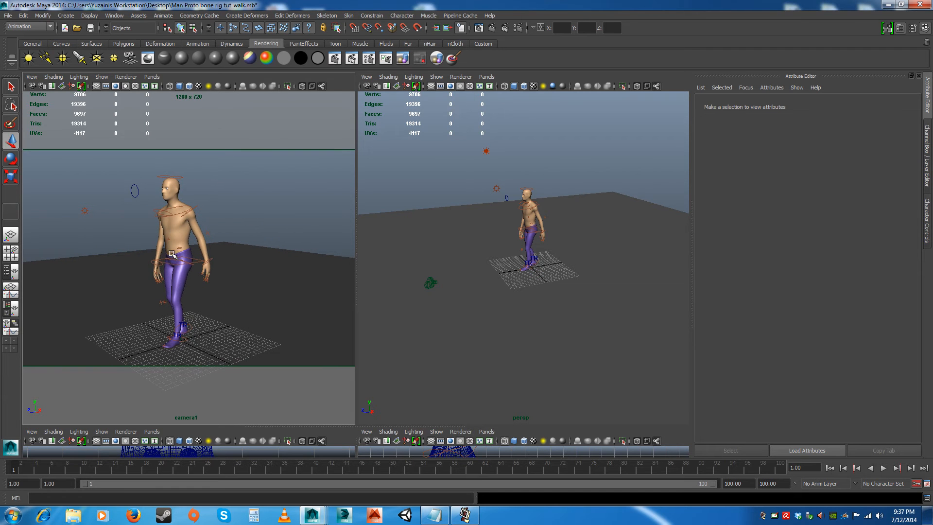
- Test-render the current frame of the camera1 shot and close the rendered image
click(491, 28)
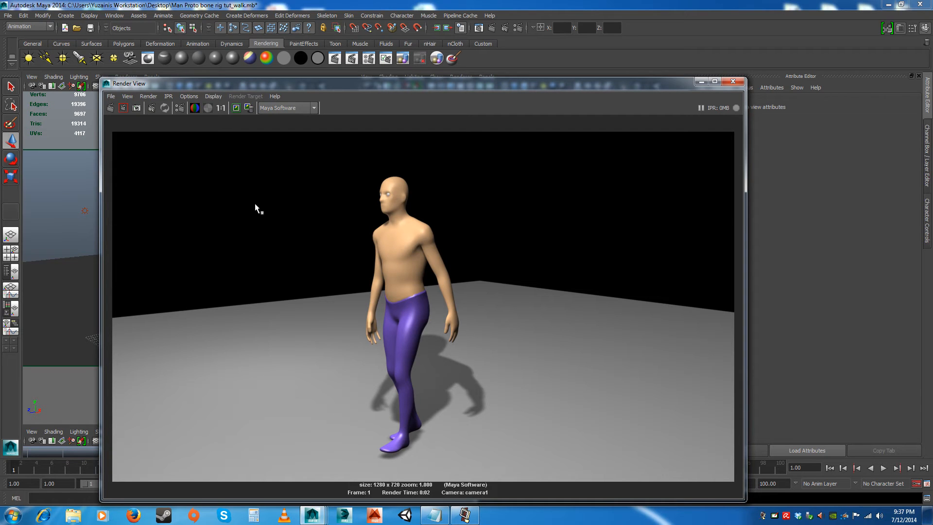
click(732, 82)
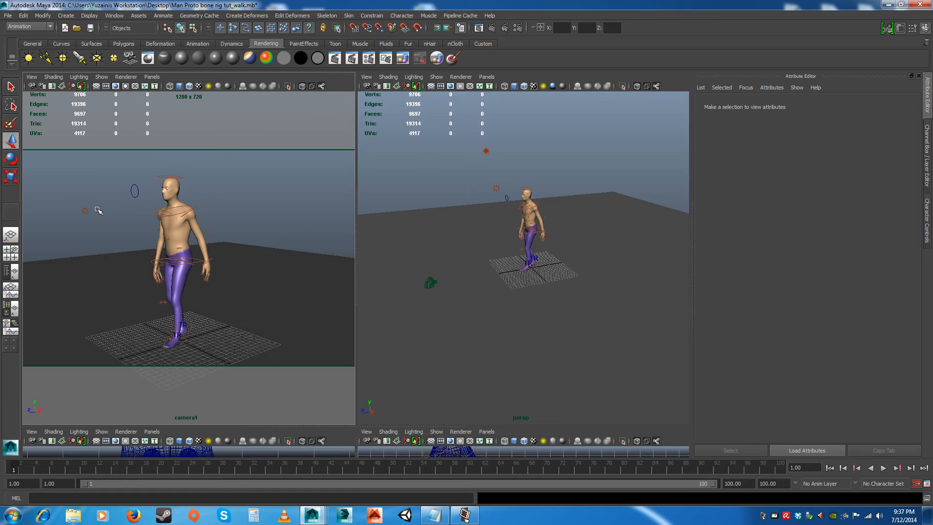
- Set camera1's environment background color to light blue and test-render the shot
click(429, 285)
click(430, 284)
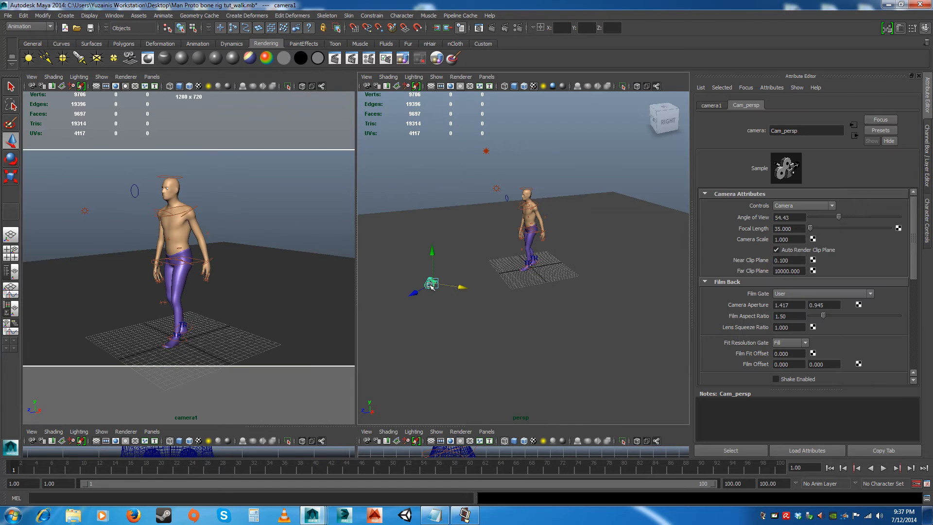
drag(915, 239, 916, 333)
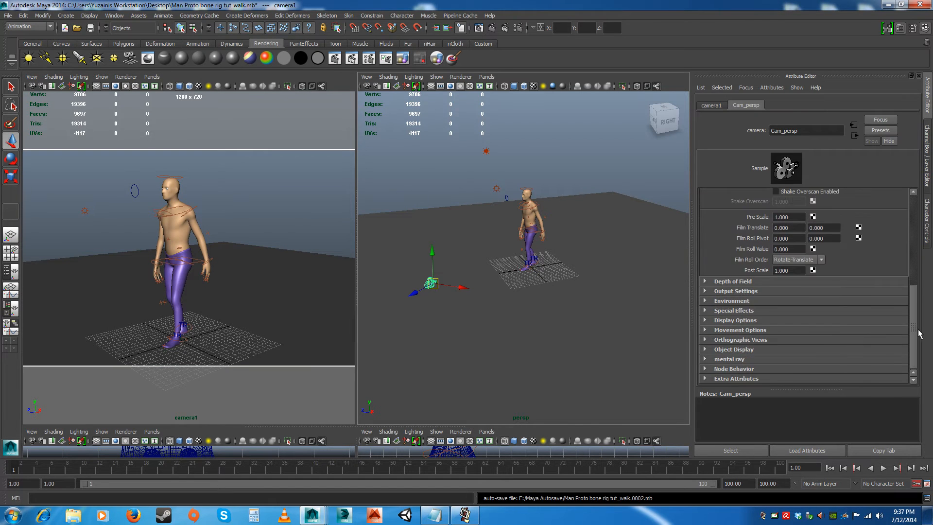
click(731, 301)
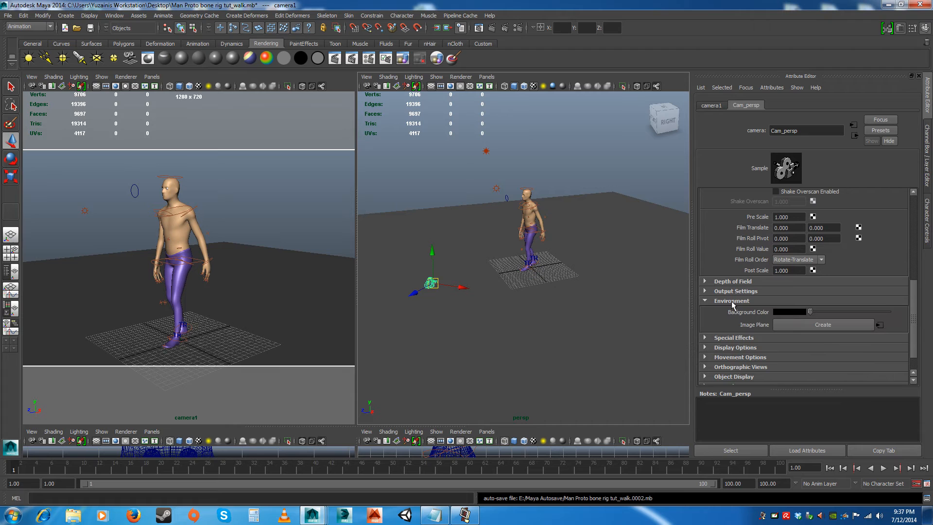
click(790, 312)
drag(864, 305, 858, 307)
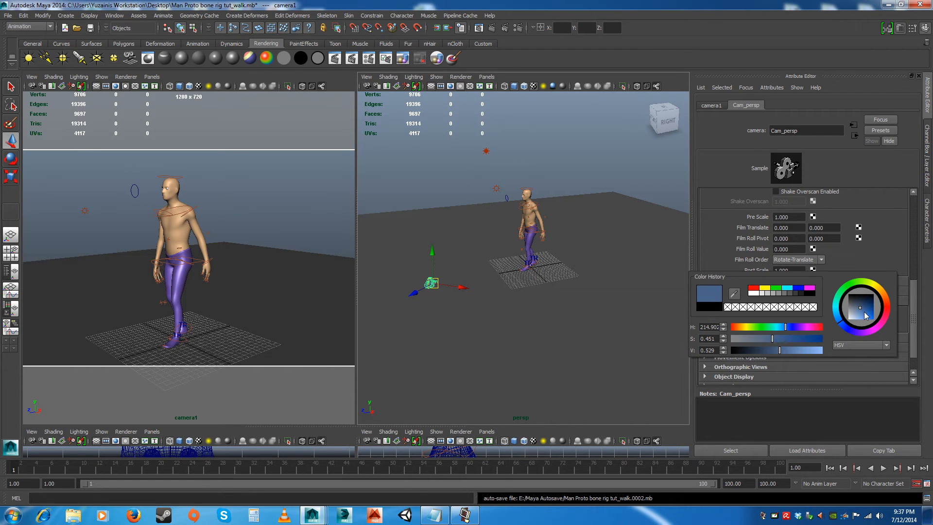
click(840, 322)
drag(840, 319, 836, 318)
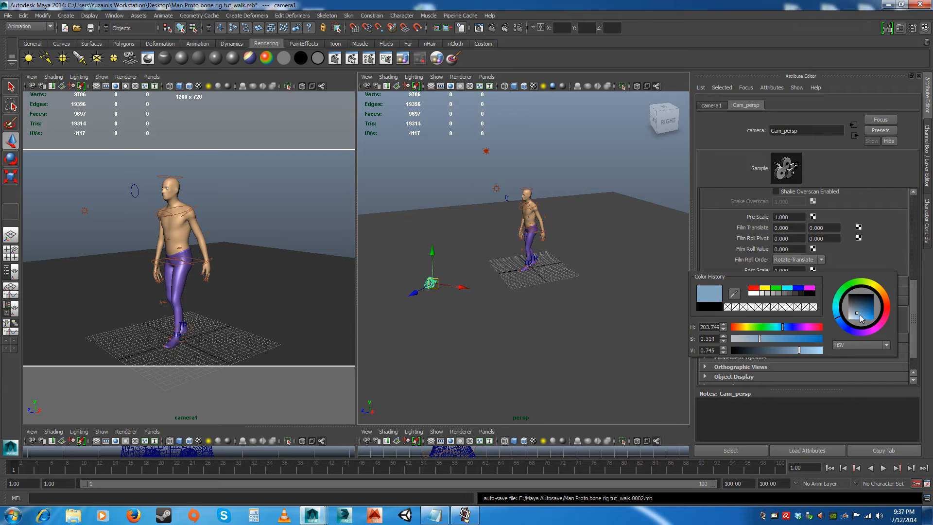
click(856, 315)
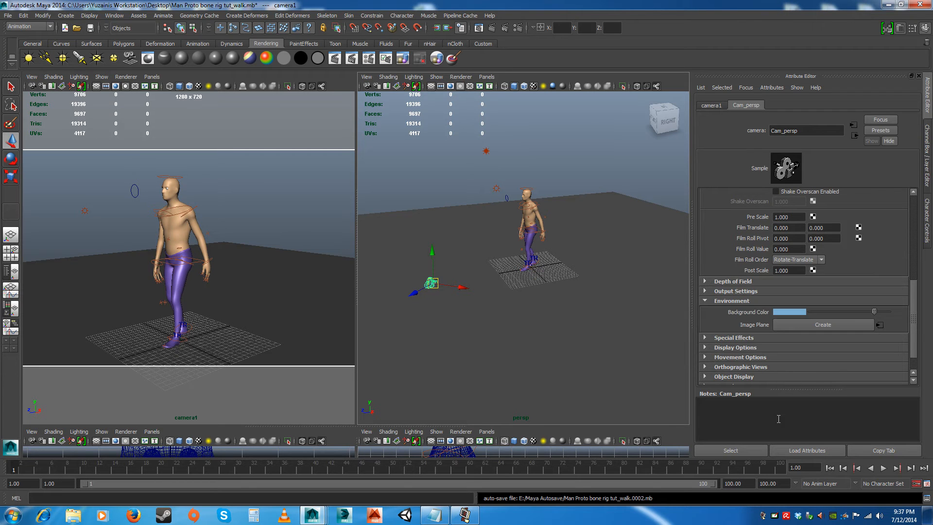
click(305, 191)
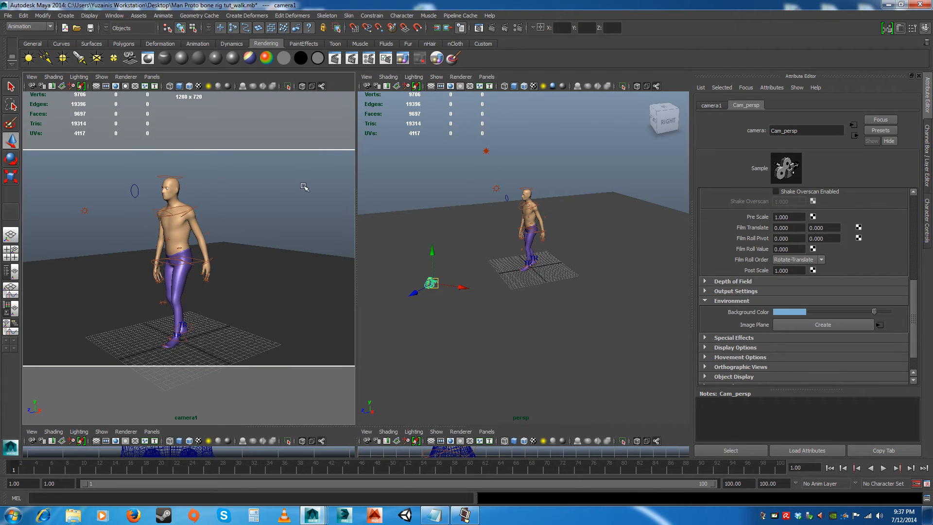
click(492, 27)
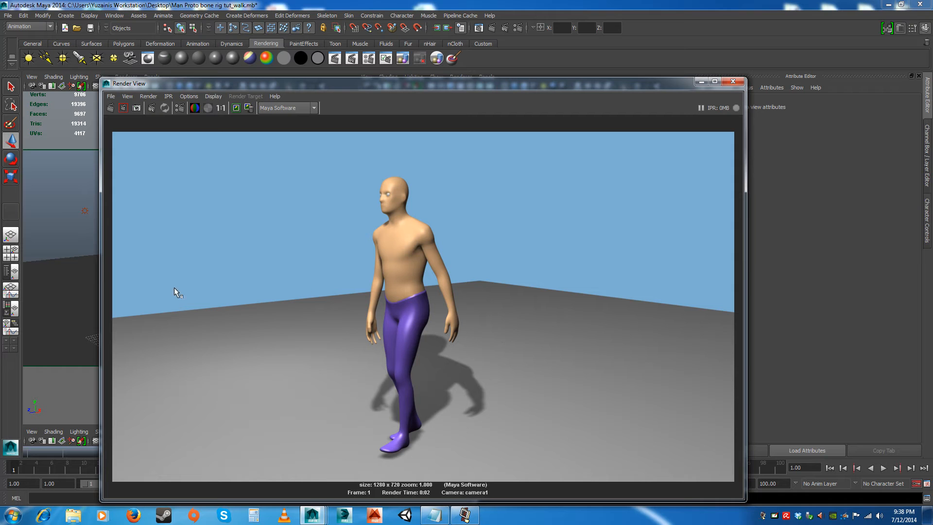
click(733, 81)
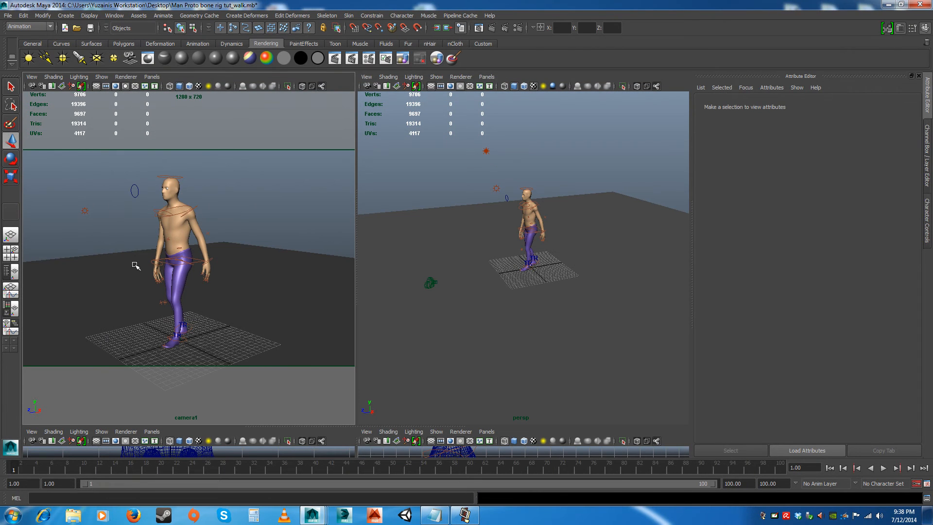
- Create a Use Background surface material in the Hypershade
click(254, 292)
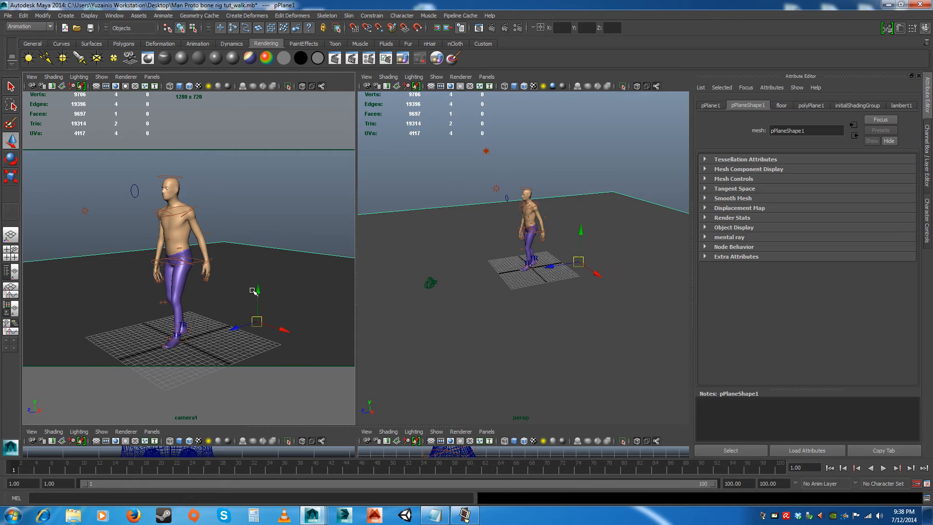
click(288, 198)
click(270, 279)
click(114, 16)
mouse_move(139, 39)
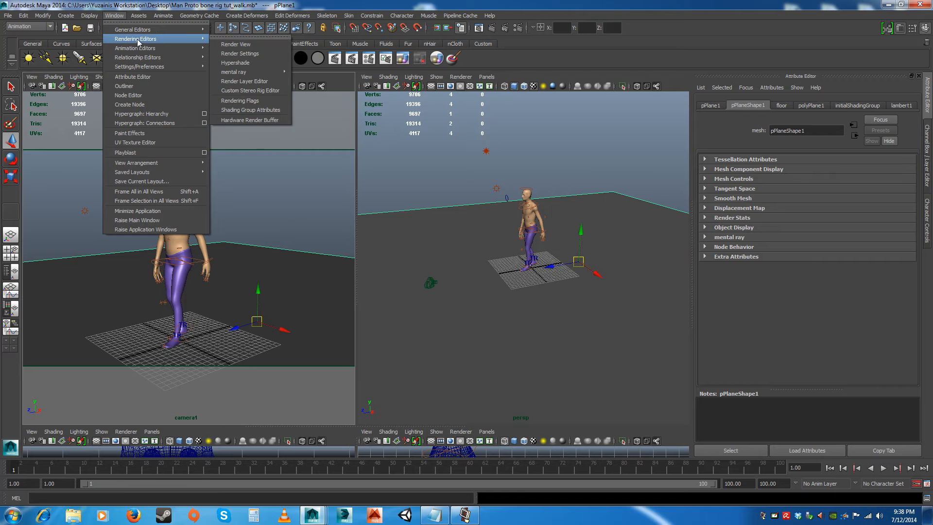
click(234, 62)
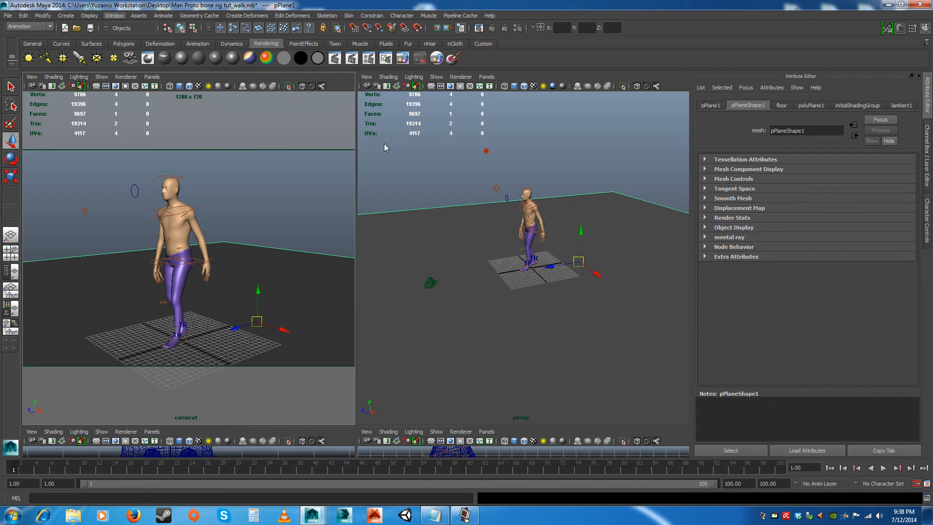
drag(257, 101, 605, 107)
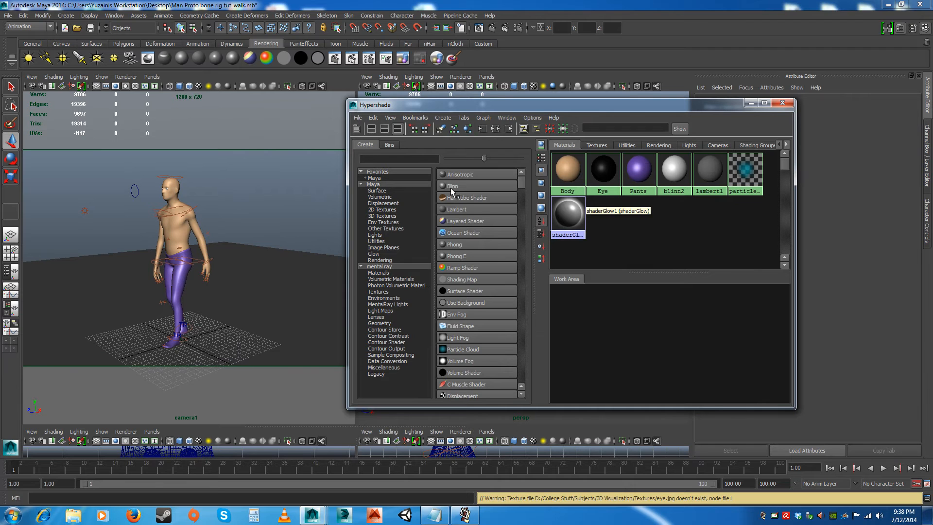
click(378, 191)
key(ctrl)
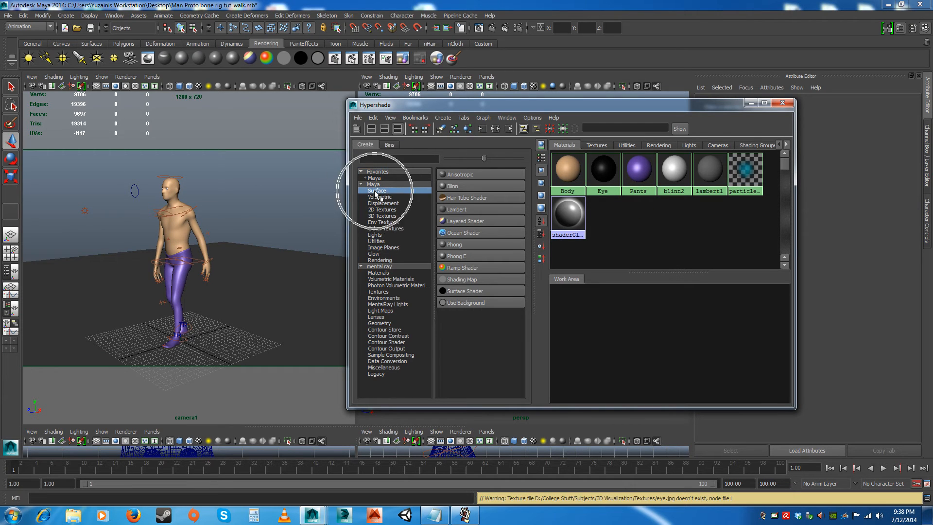
key(ctrl)
click(453, 302)
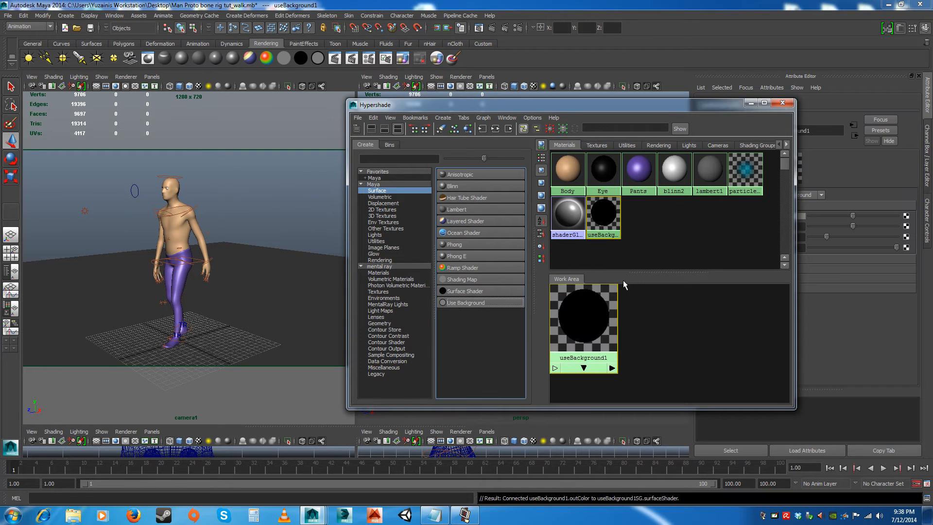
- Assign the Use Background material to the floor plane and test-render the camera1 shot
click(634, 220)
click(606, 212)
middle_drag(603, 216, 276, 270)
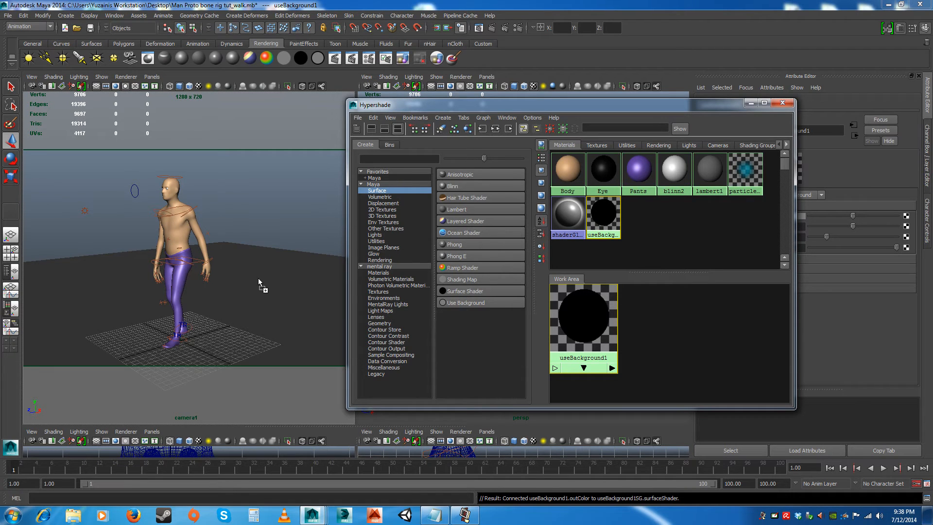
middle_drag(258, 280, 258, 280)
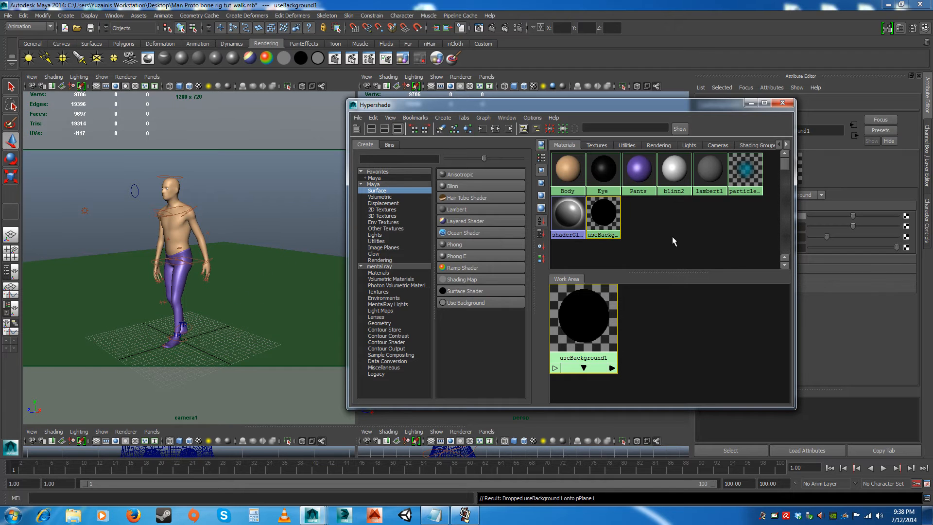
click(782, 103)
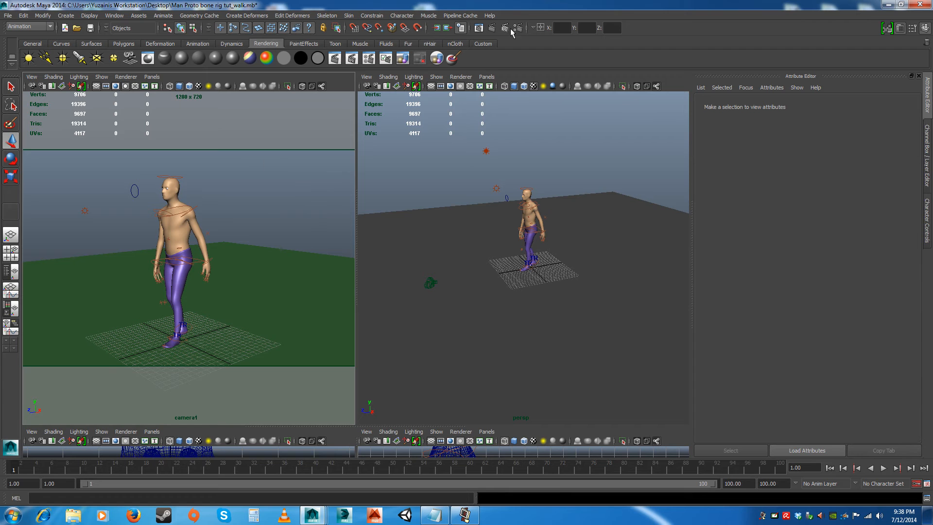
click(492, 28)
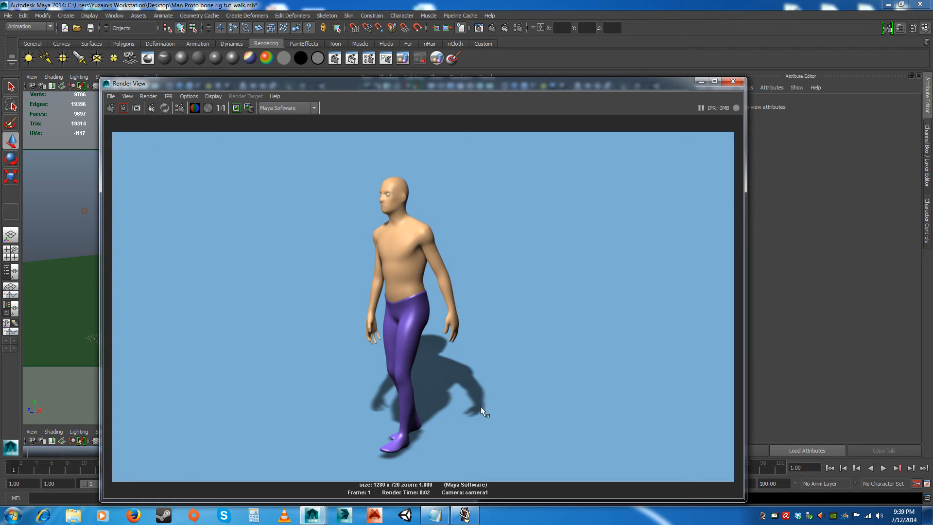
click(736, 82)
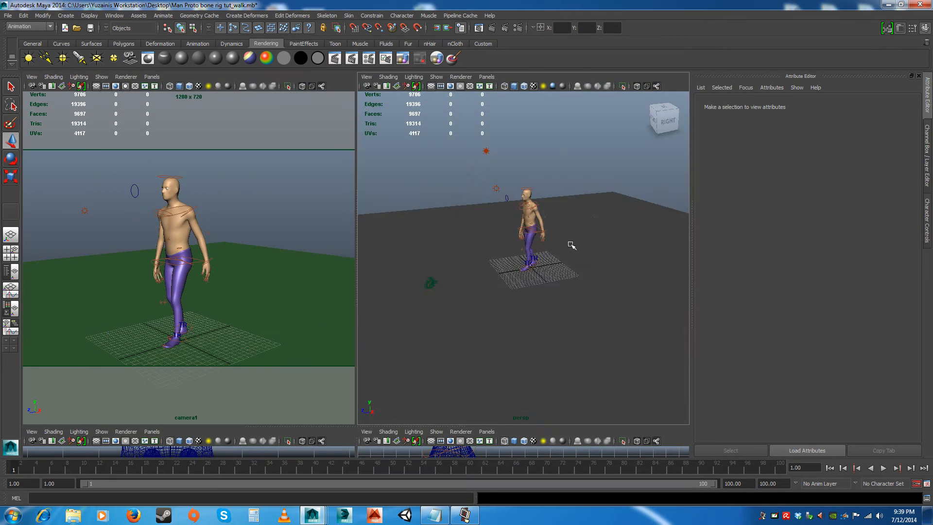
- Examine the extent of the floor plane around the character and camera in the perspective view
alt+drag(570, 245, 554, 246)
alt+right_drag(554, 246, 503, 140)
alt+drag(505, 141, 572, 277)
click(572, 277)
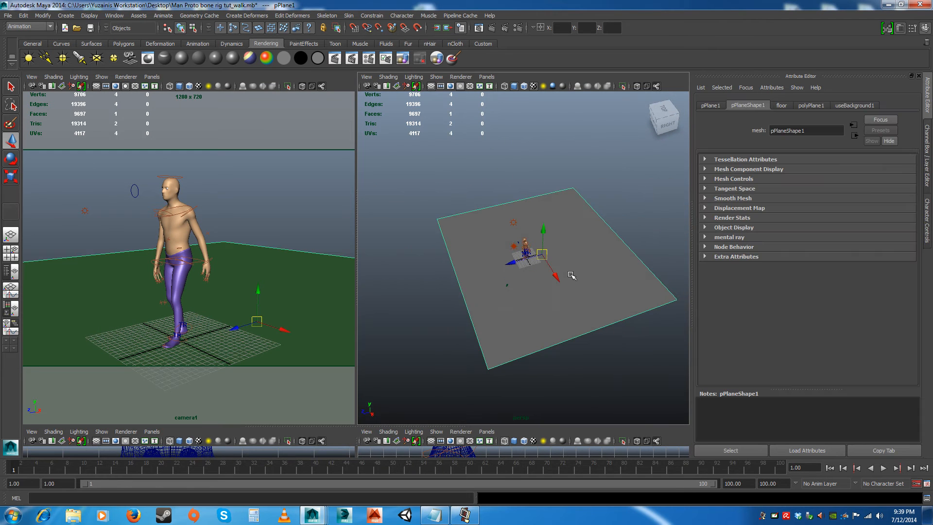
alt+right_drag(523, 266, 517, 286)
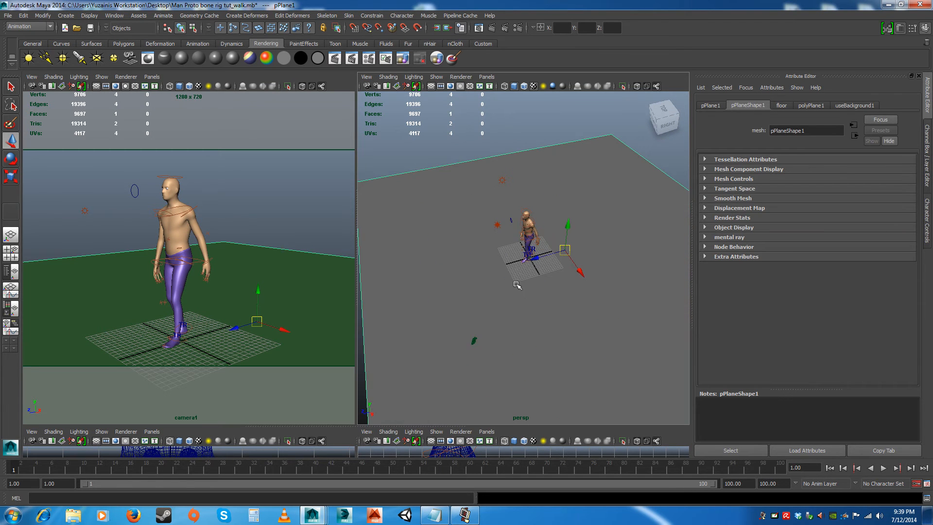
click(252, 206)
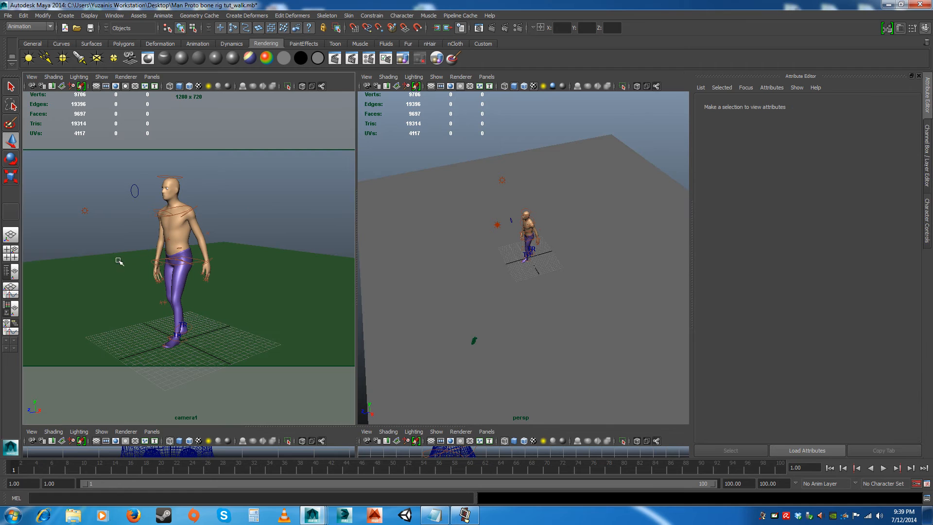
alt+drag(513, 287, 505, 186)
click(222, 226)
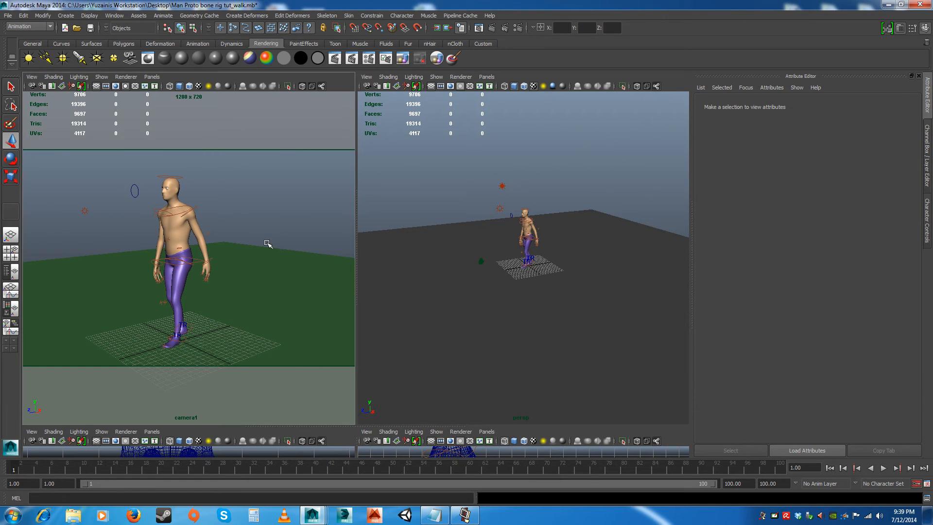
- Check the walk animation through camera1 at frames 42 and 73, and return to frame 1
drag(180, 473, 410, 451)
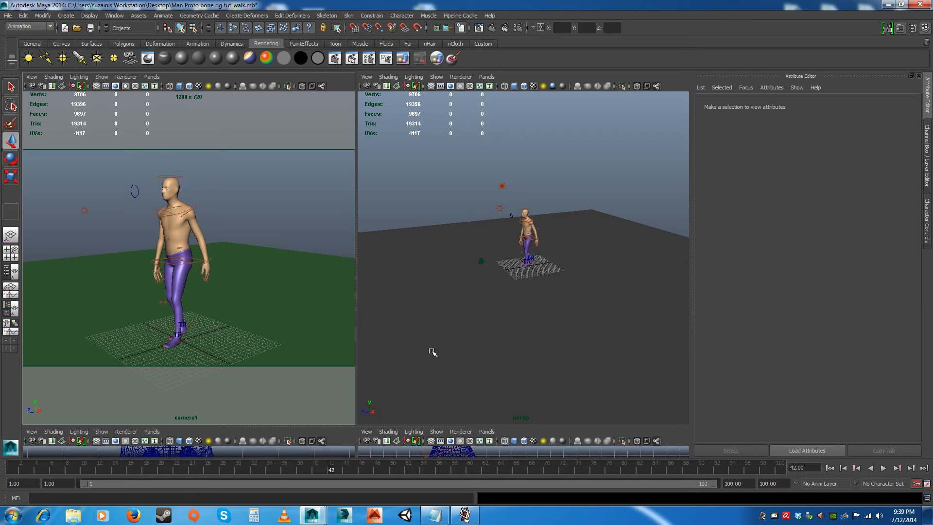
click(571, 470)
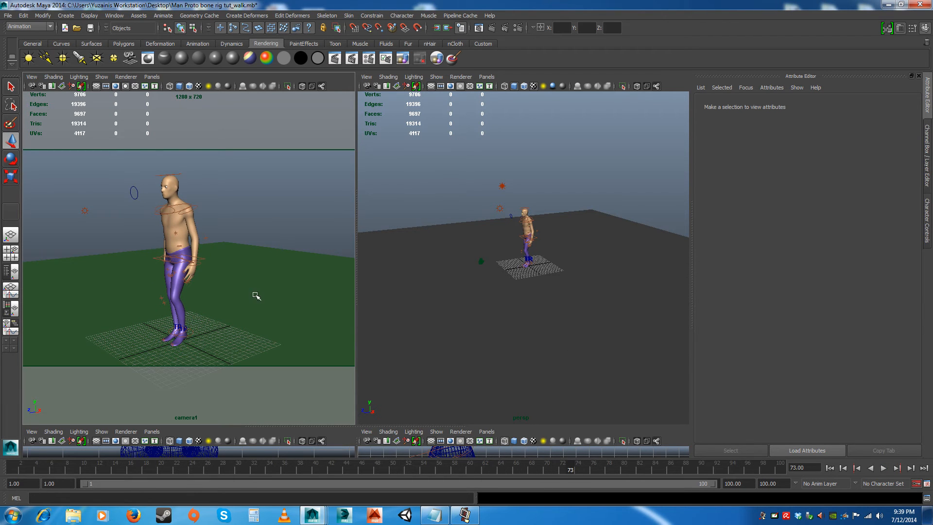
drag(284, 469, 12, 469)
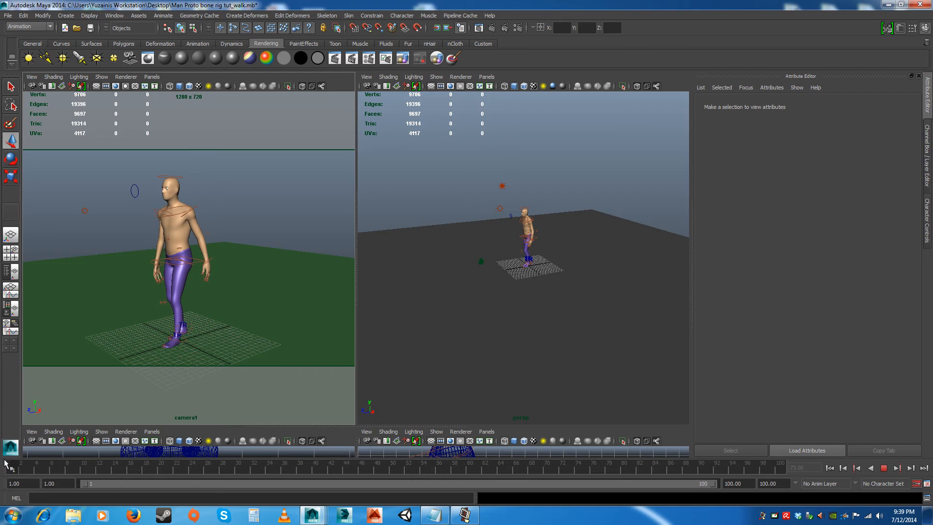
- Duplicate camera1 and move the copy sideways along the floor, away from the original
click(480, 262)
mouse_move(516, 311)
alt+mouse_down()
mouse_move(504, 337)
mouse_move(505, 300)
mouse_move(533, 308)
alt+mouse_up()
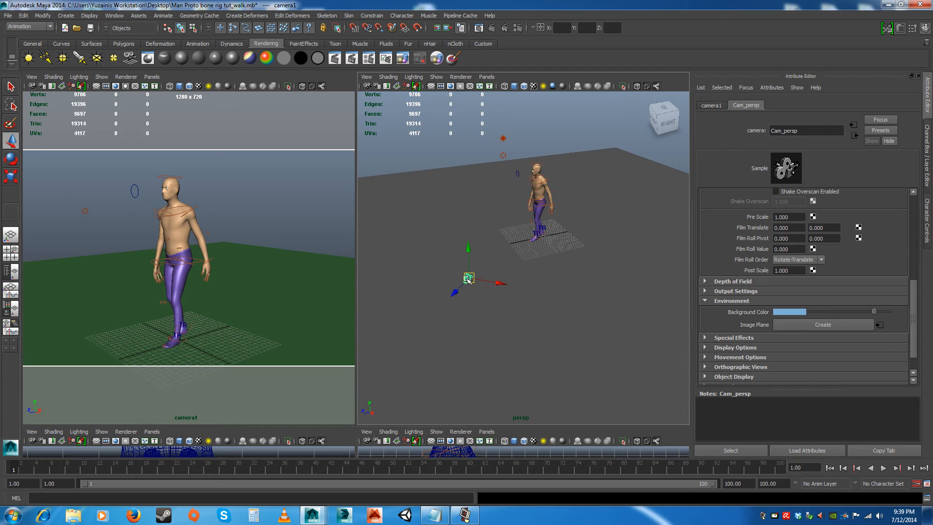
key(ctrl+d)
drag(488, 281, 503, 324)
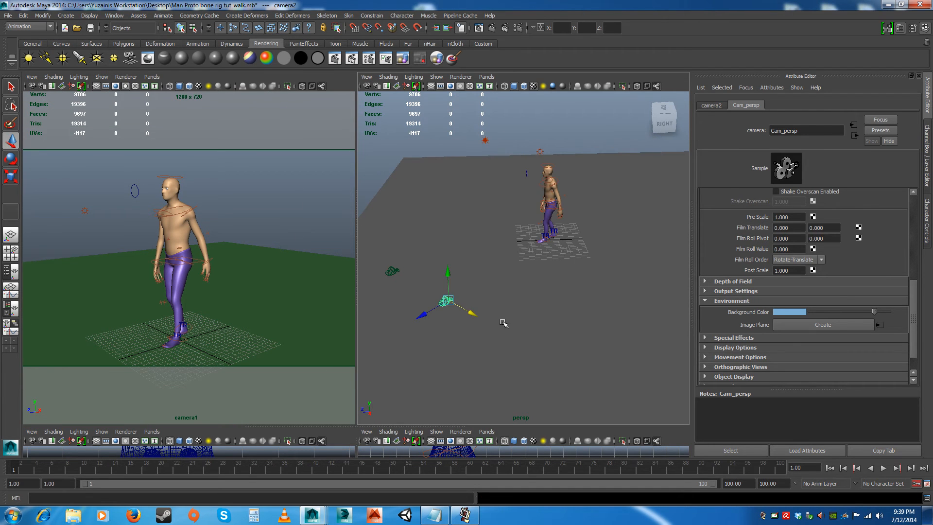
- Look through camera2 in the camera1 viewport and orbit it to frame the whole character in side profile
click(151, 77)
mouse_move(165, 86)
click(240, 89)
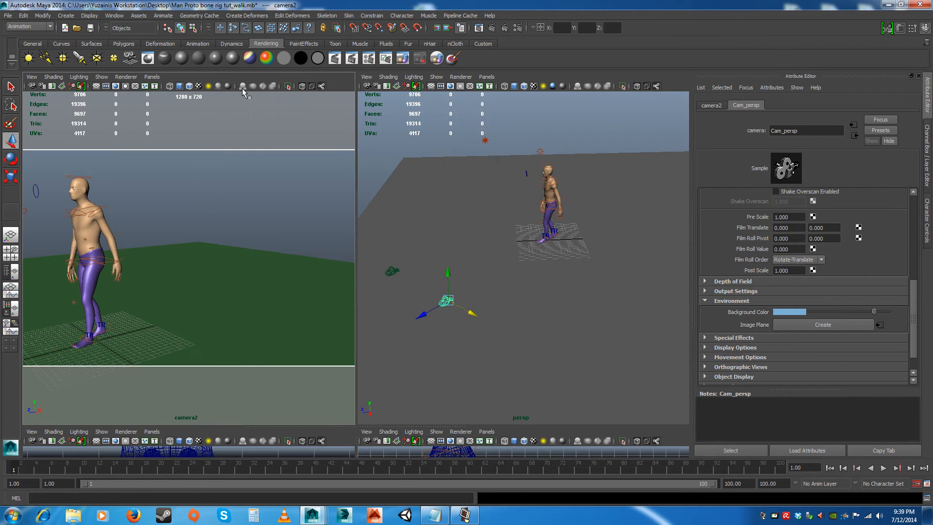
alt+drag(260, 293, 228, 246)
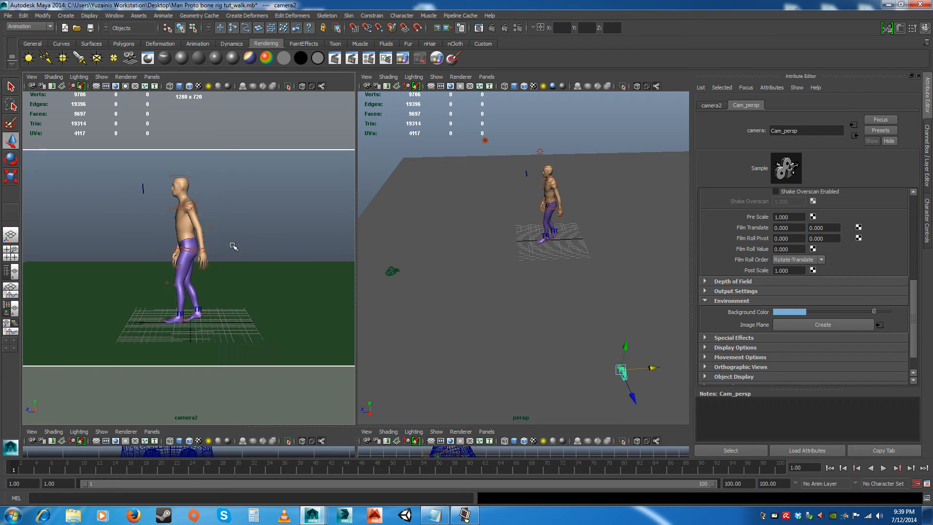
click(630, 378)
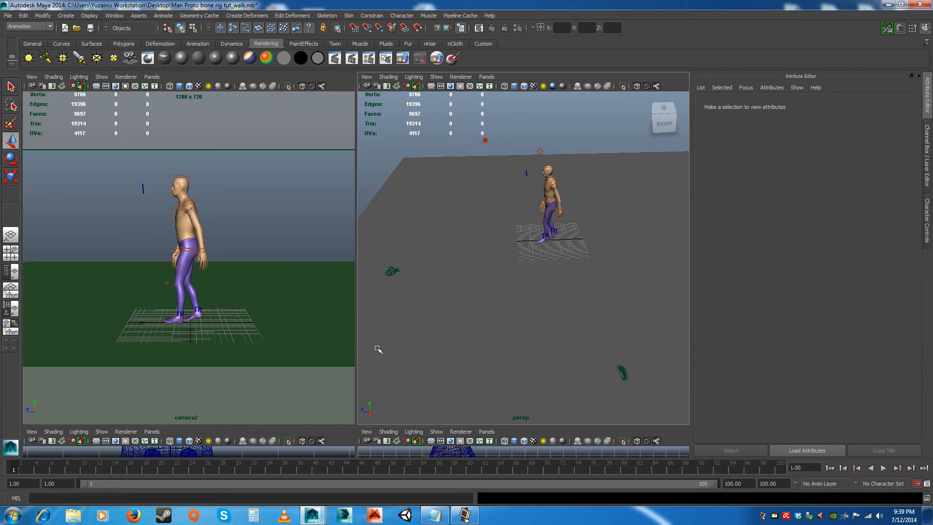
- Compare the framing of camera1 with that of camera2, ending on the camera2 view
click(152, 77)
mouse_move(168, 86)
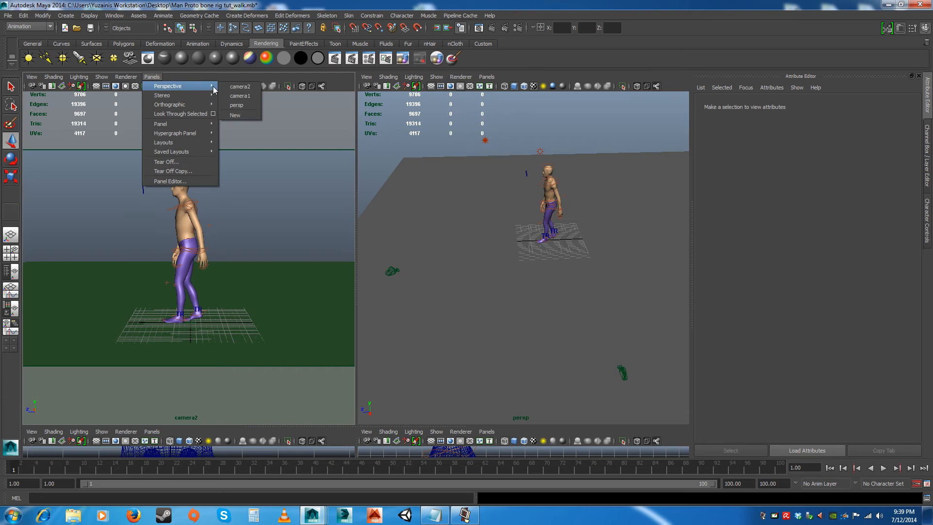
click(238, 95)
click(151, 77)
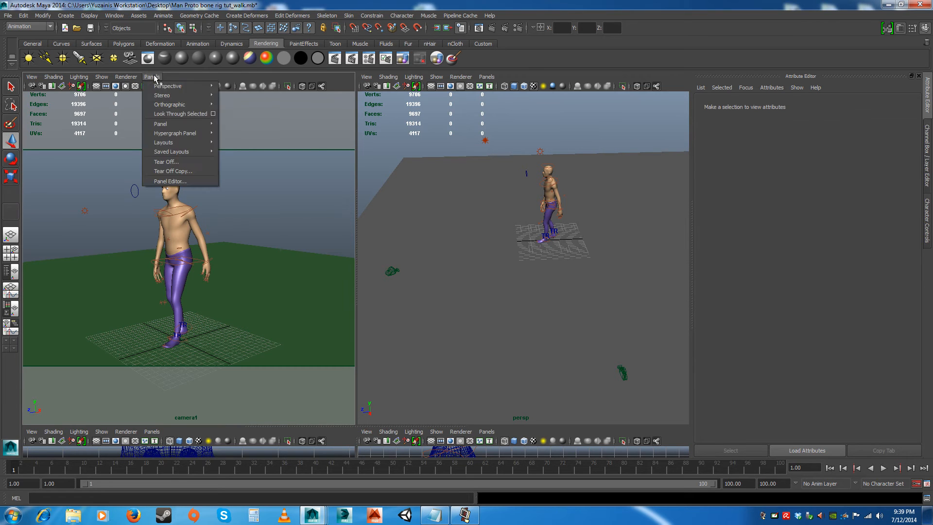
click(233, 90)
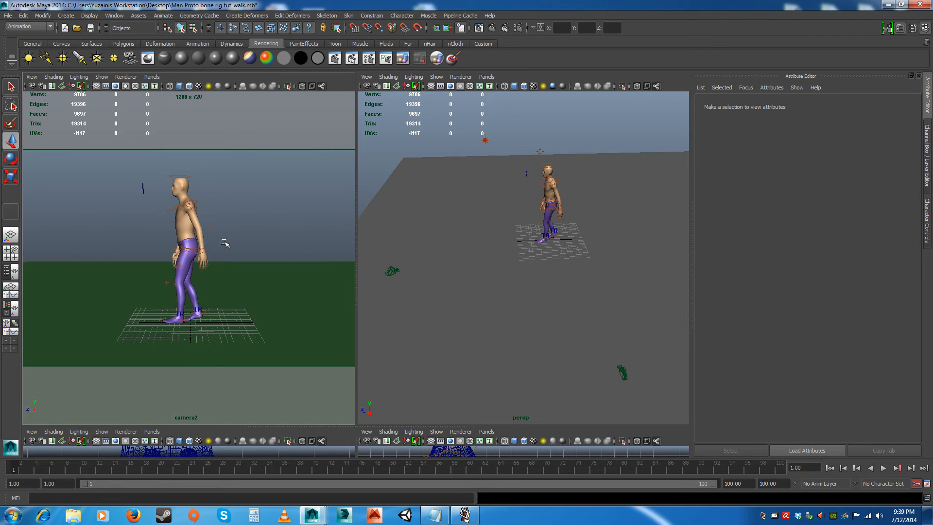
- Refine camera2's side-profile framing by moving slightly closer to the character and tilting the view a little
alt+right_drag(223, 240, 232, 260)
alt+middle_drag(233, 260, 232, 271)
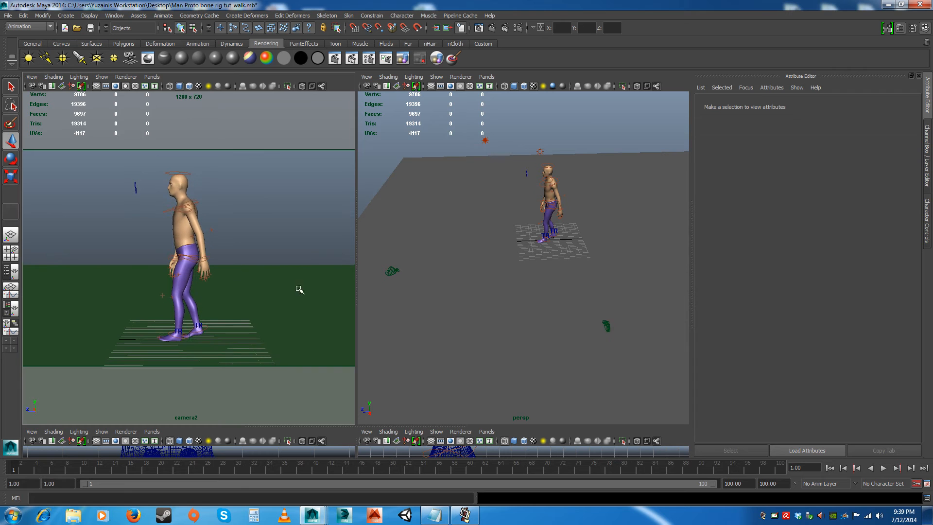
alt+drag(281, 283, 252, 269)
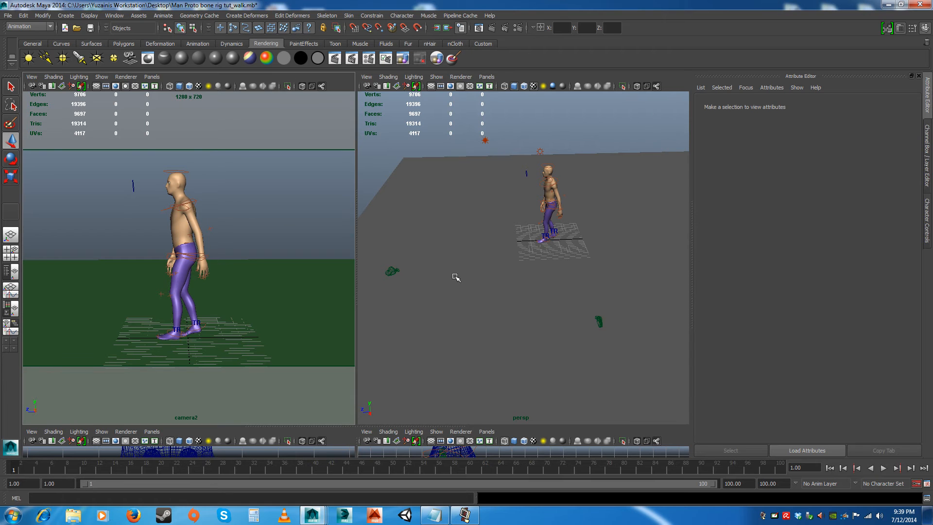
- Rename the shape node of camera2 to Cam_side
alt+drag(456, 277, 503, 265)
alt+middle_drag(519, 272, 512, 276)
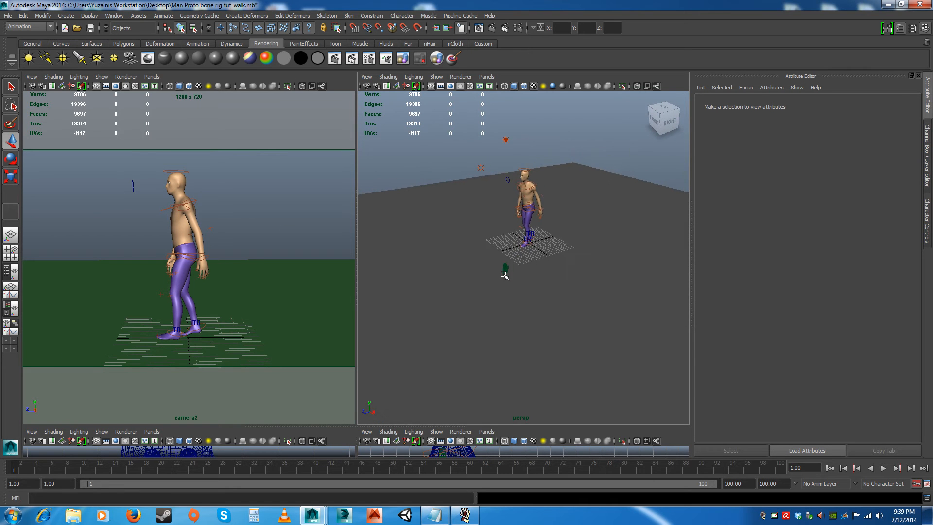
alt+drag(513, 277, 441, 277)
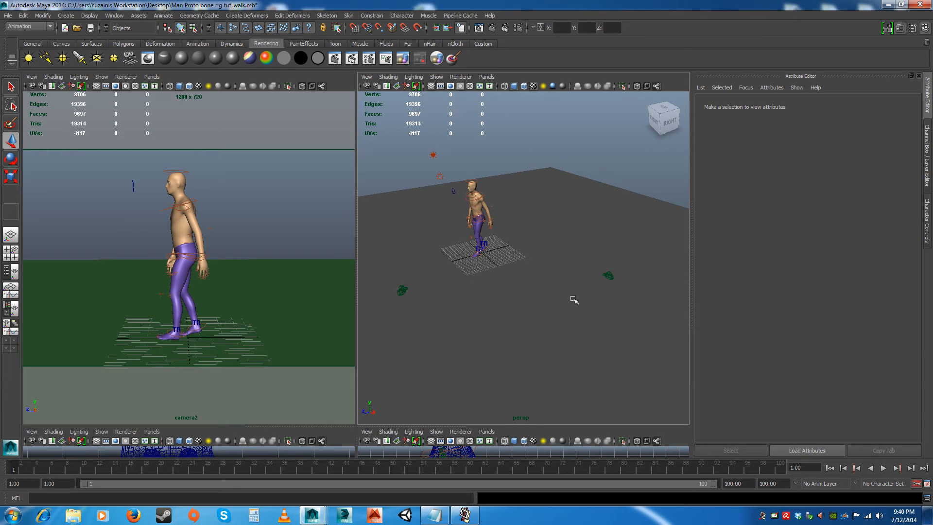
click(608, 275)
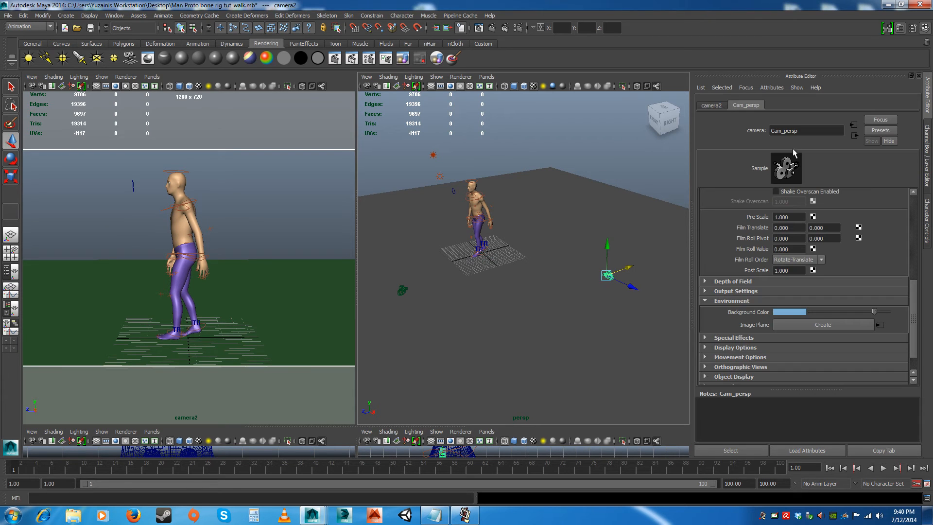
click(805, 130)
text(side)
key(Return)
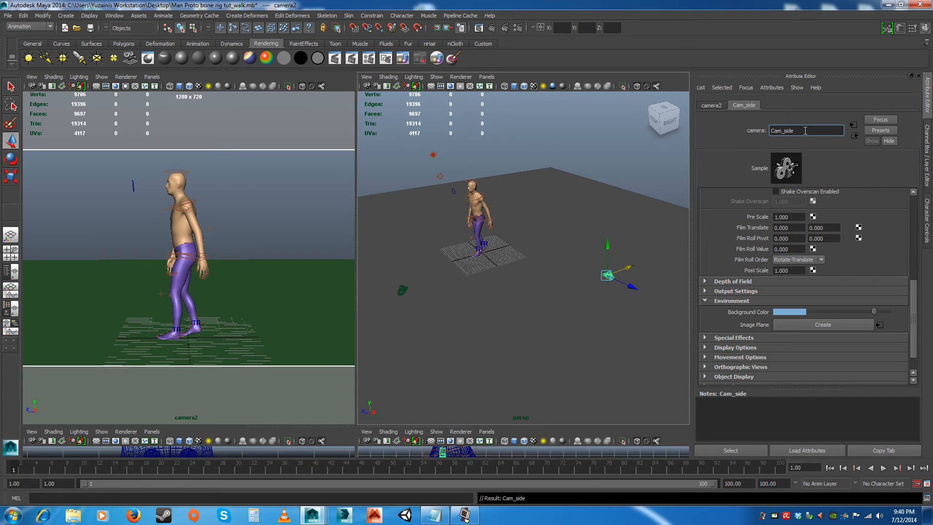
- Deselect the camera and examine how both cameras are placed around the character in the perspective view
click(547, 145)
alt+drag(522, 308, 505, 277)
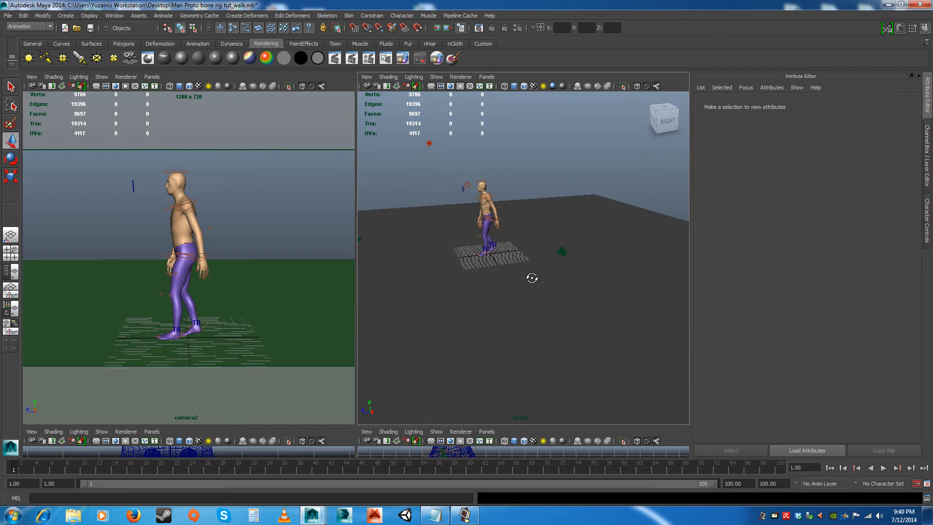
alt+drag(543, 282, 539, 280)
alt+right_drag(538, 281, 533, 260)
alt+middle_drag(513, 247, 547, 253)
alt+right_drag(545, 265, 553, 306)
alt+middle_drag(550, 295, 525, 294)
alt+right_drag(525, 294, 520, 274)
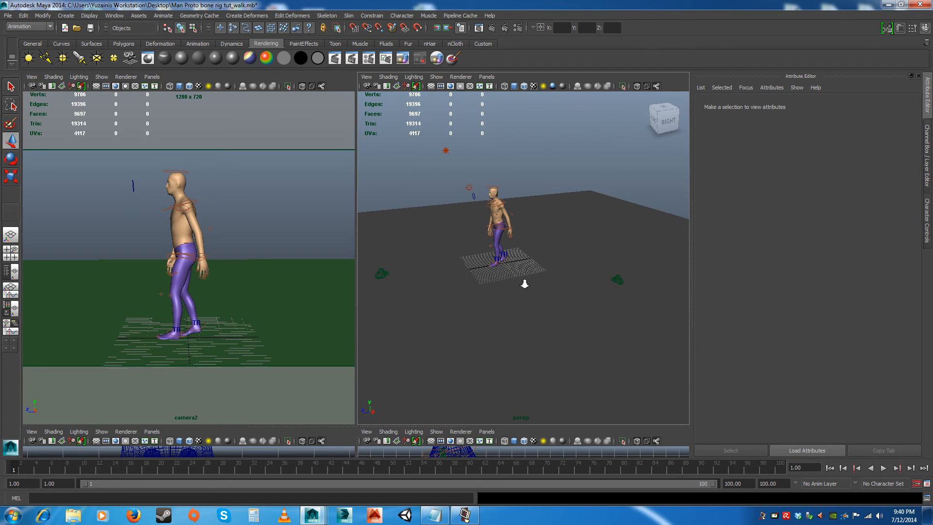
alt+drag(521, 273, 517, 267)
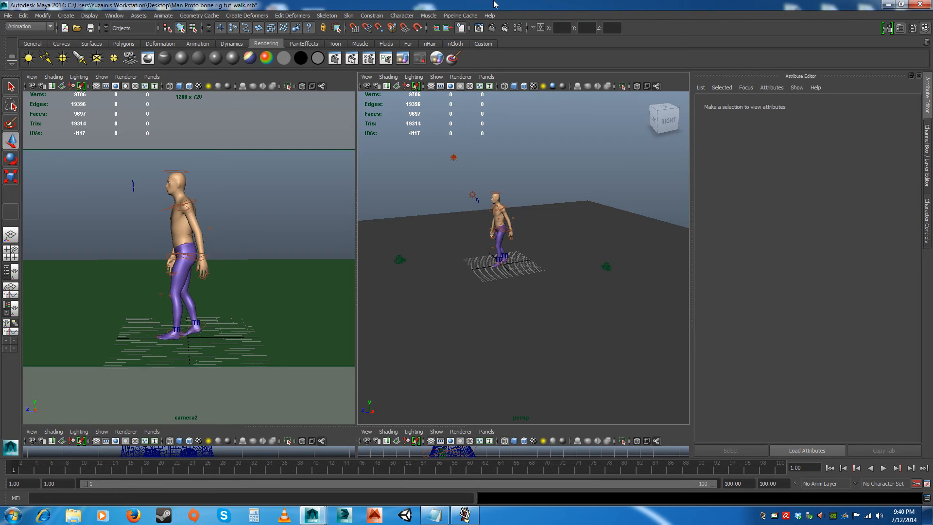
- Open the render settings and go to the file name prefix in the file output options
click(518, 29)
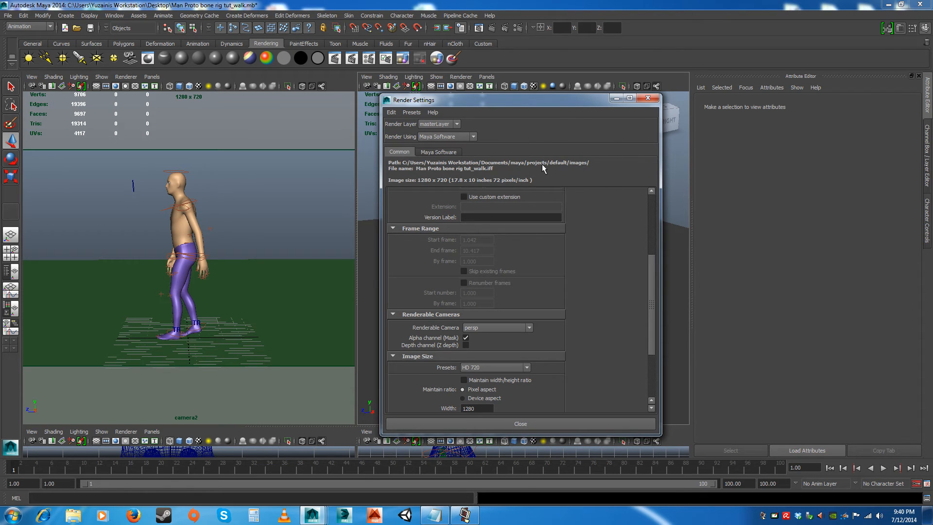
drag(651, 280, 651, 214)
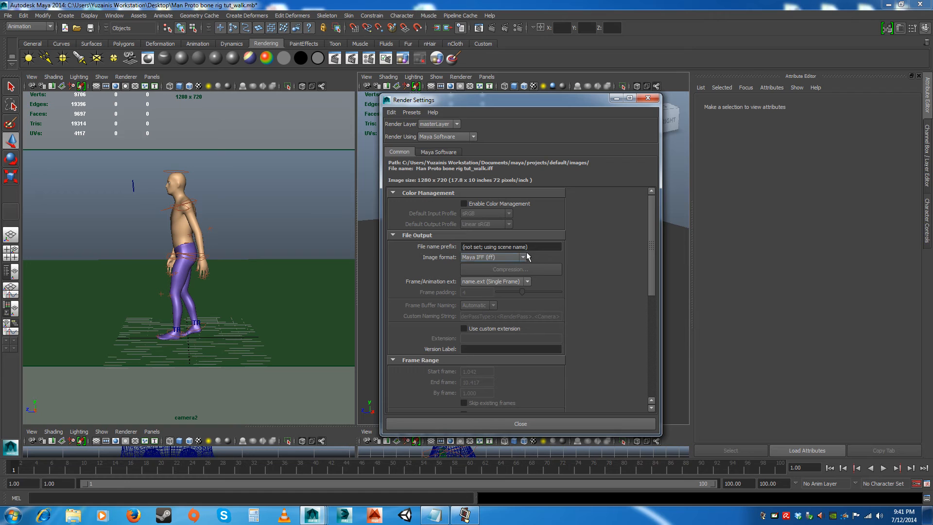
drag(534, 247, 389, 248)
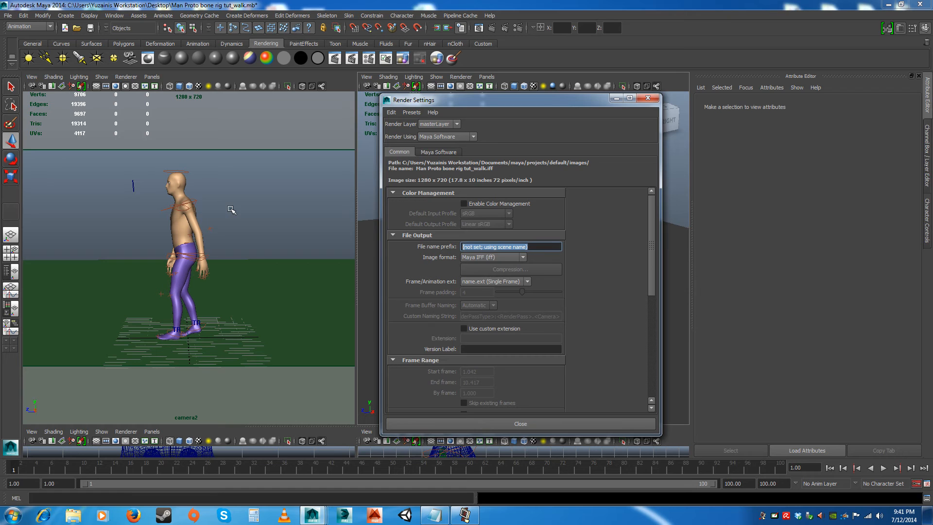
- Show the camera1 view in the viewport that looks through camera2
click(150, 77)
mouse_move(167, 87)
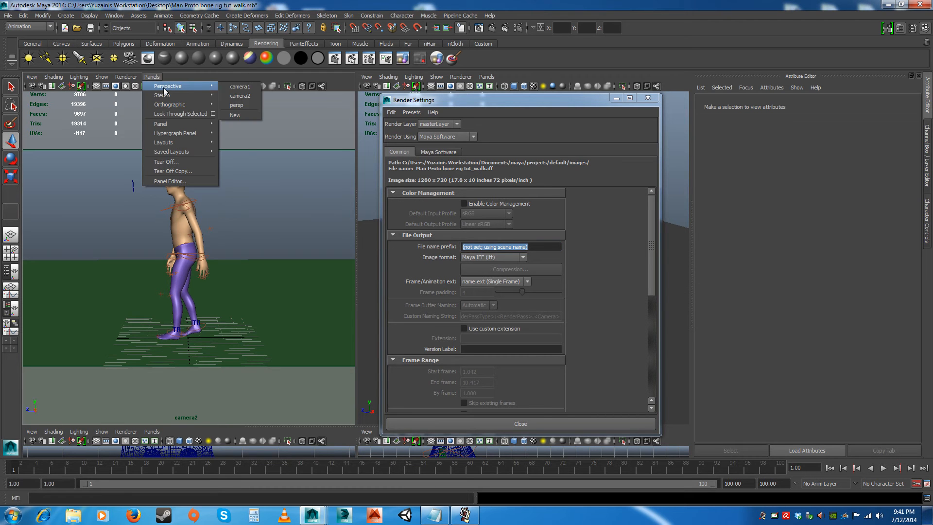
click(240, 87)
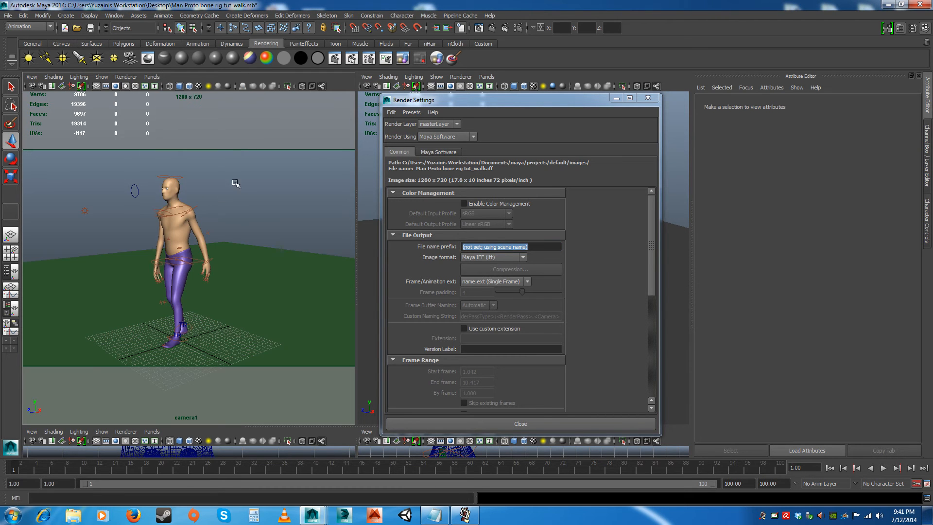
click(153, 77)
mouse_move(195, 86)
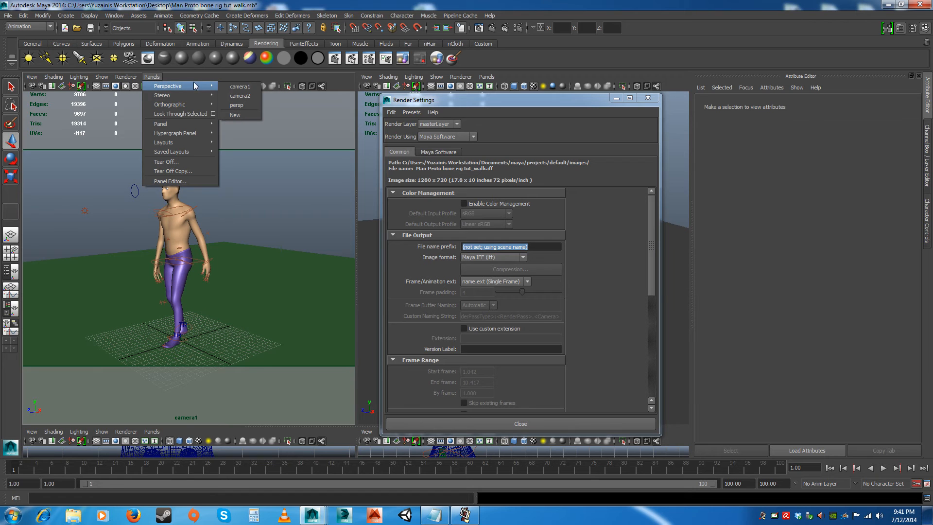
click(240, 88)
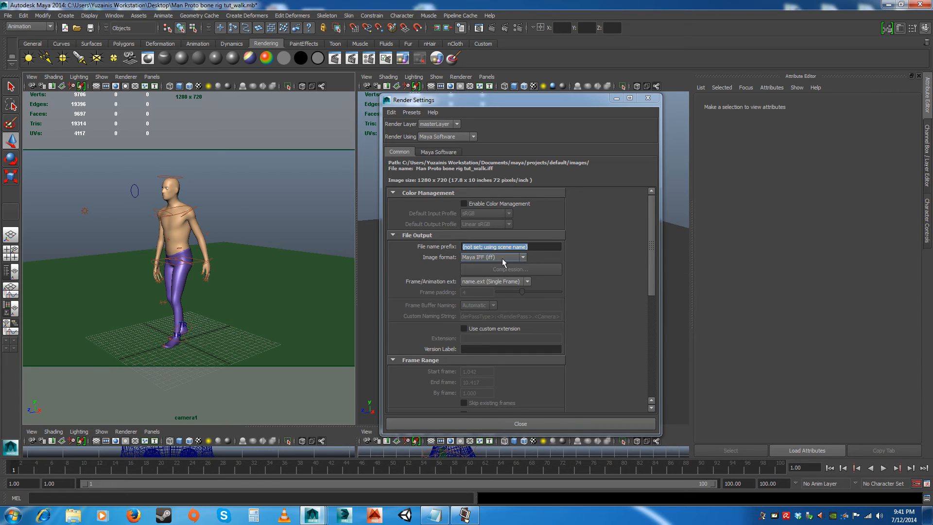
- Set the render file name prefix to Walk_cycle_persp and the image format to JPEG (jpg)
click(534, 246)
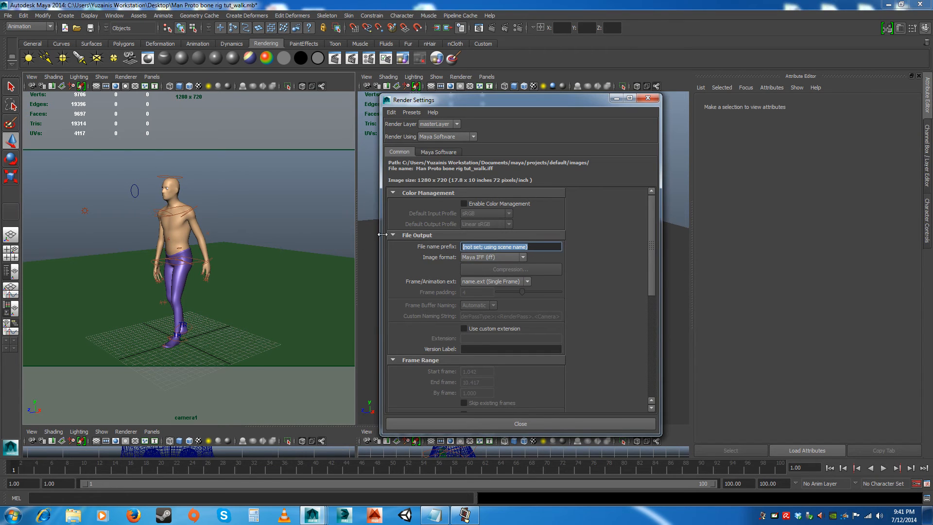
text(Wa)
text(lk_cycle_persp)
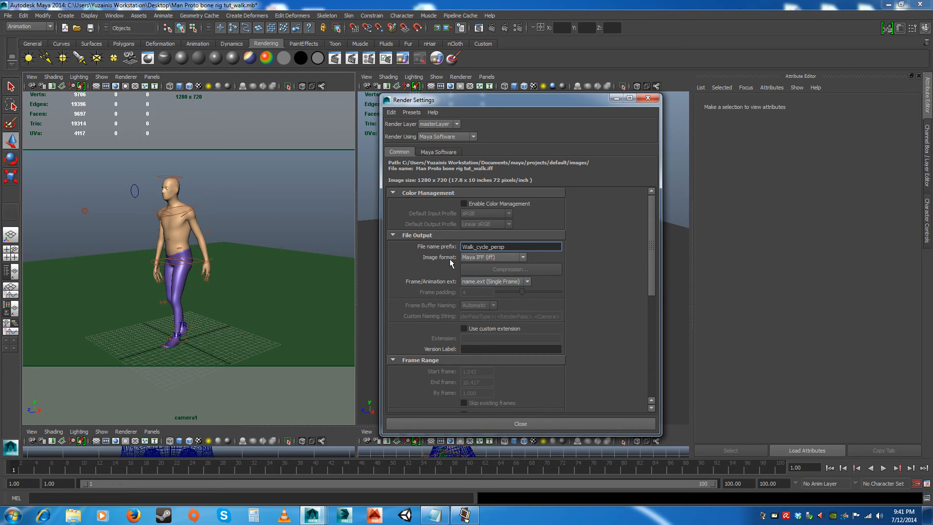
click(490, 258)
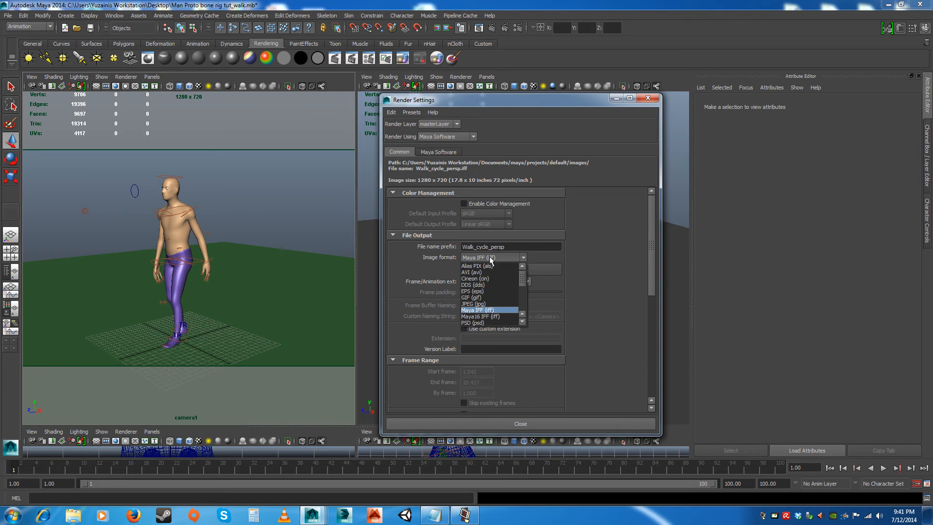
click(471, 305)
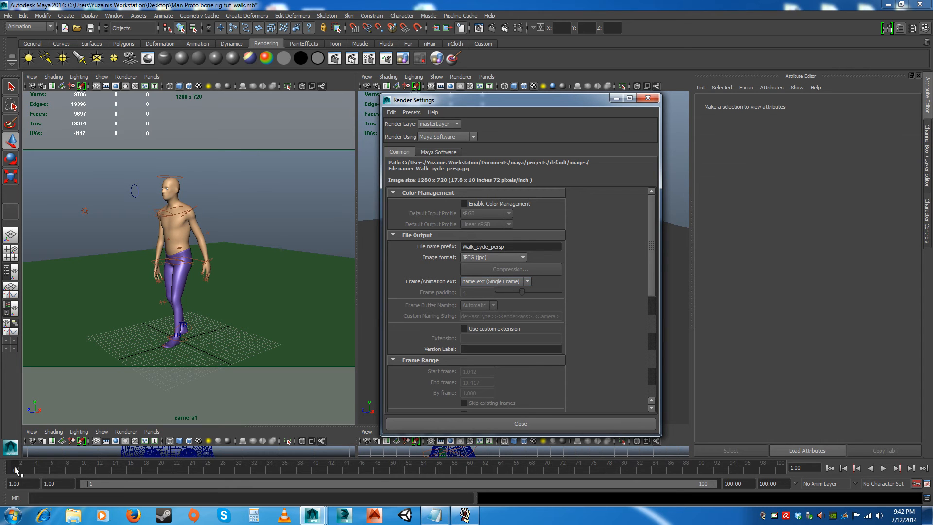
- Set the frame/animation extension to name_#.ext and the frame range from 1 to 100
click(509, 282)
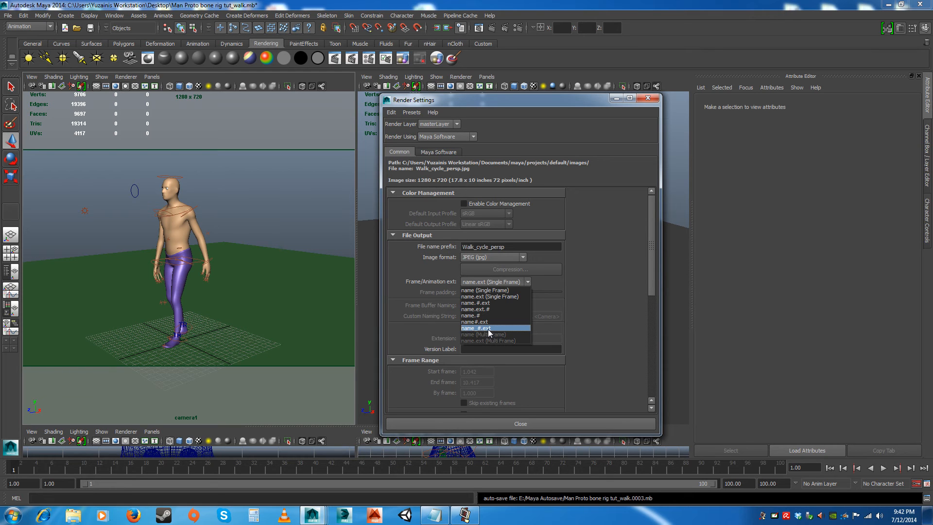
click(489, 328)
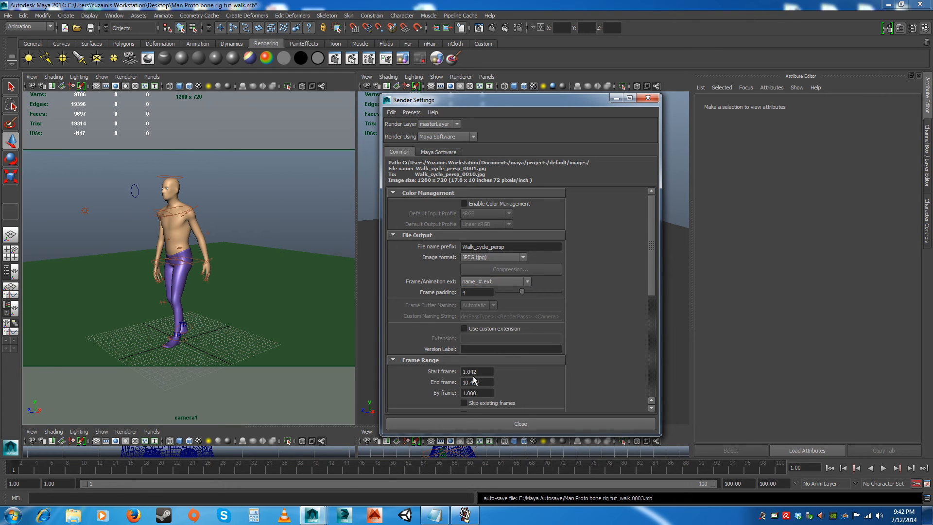
scroll(652, 293, down, 3)
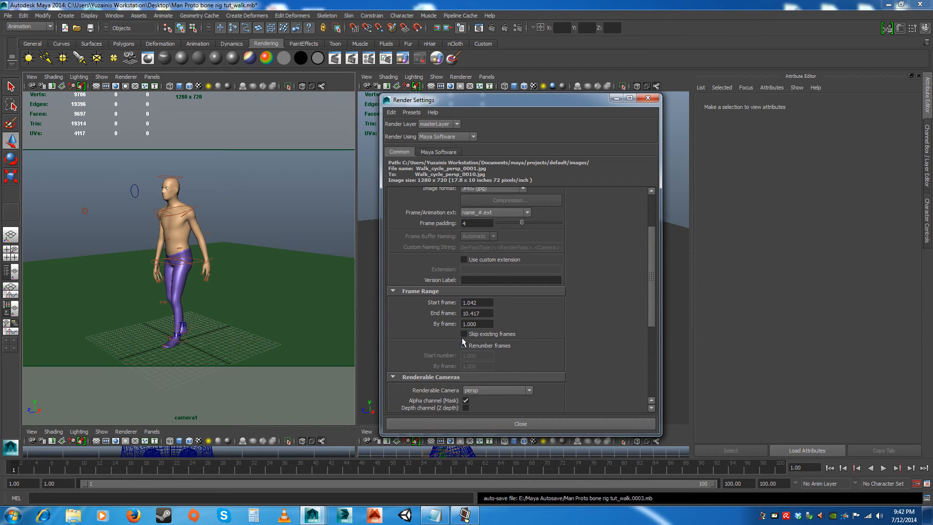
double_click(484, 302)
text(1)
key(Tab)
click(469, 324)
drag(653, 308, 648, 359)
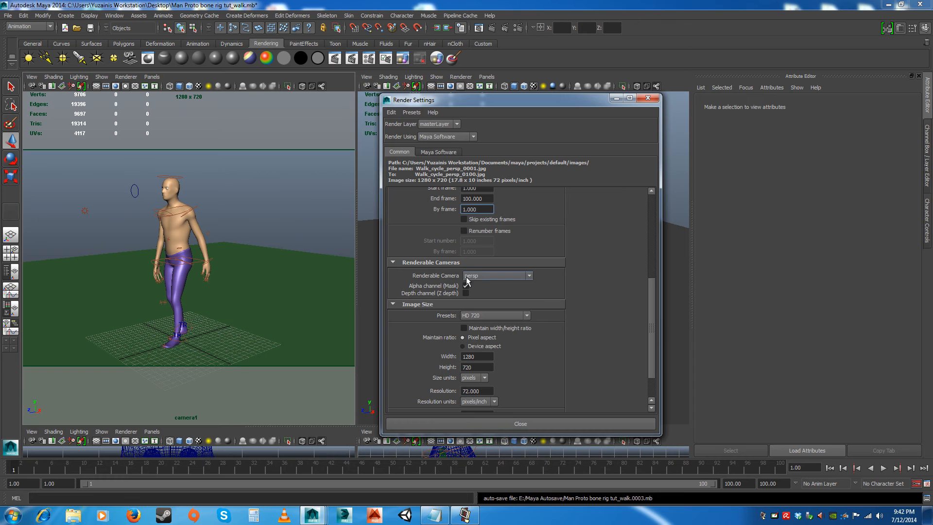
- Set the renderable camera to camera1 and review the HD 720 image size options
click(481, 275)
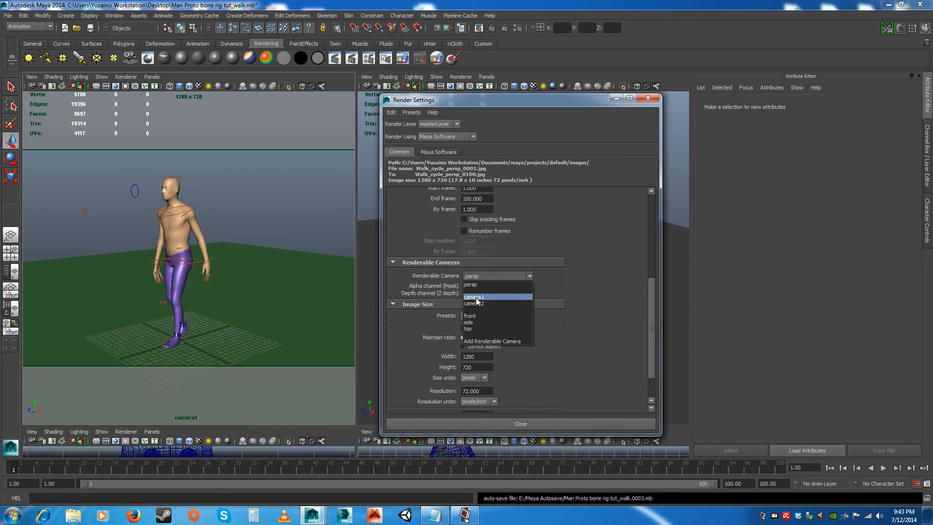
click(475, 296)
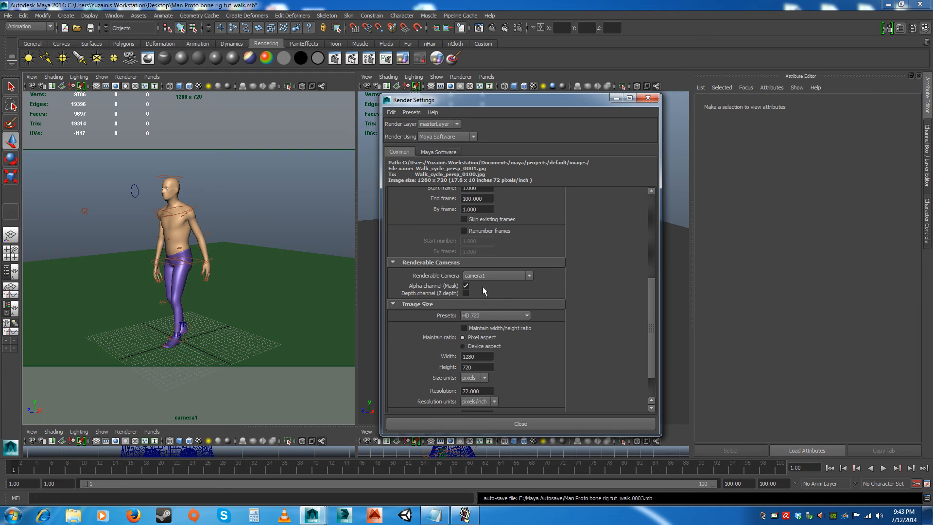
drag(651, 323, 652, 347)
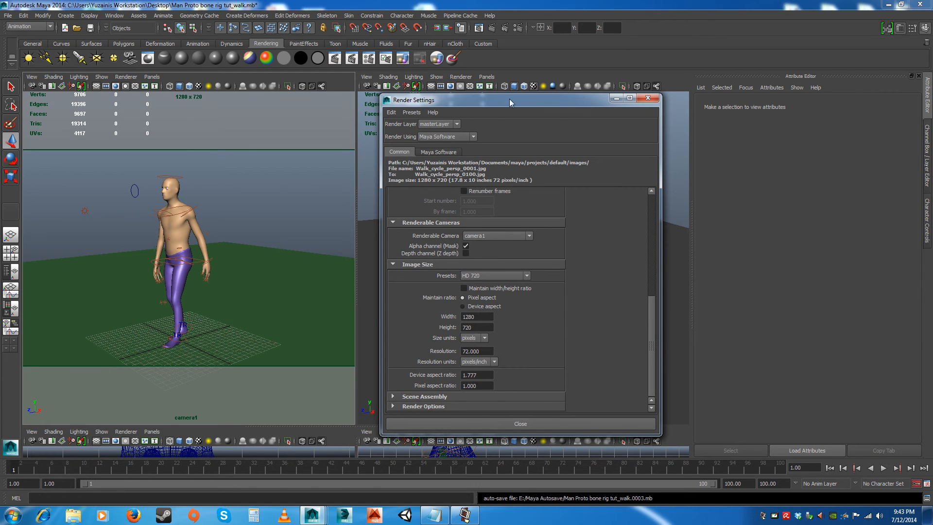
- Select camera1 in the perspective view and check its transform and shape node names
drag(509, 98, 248, 90)
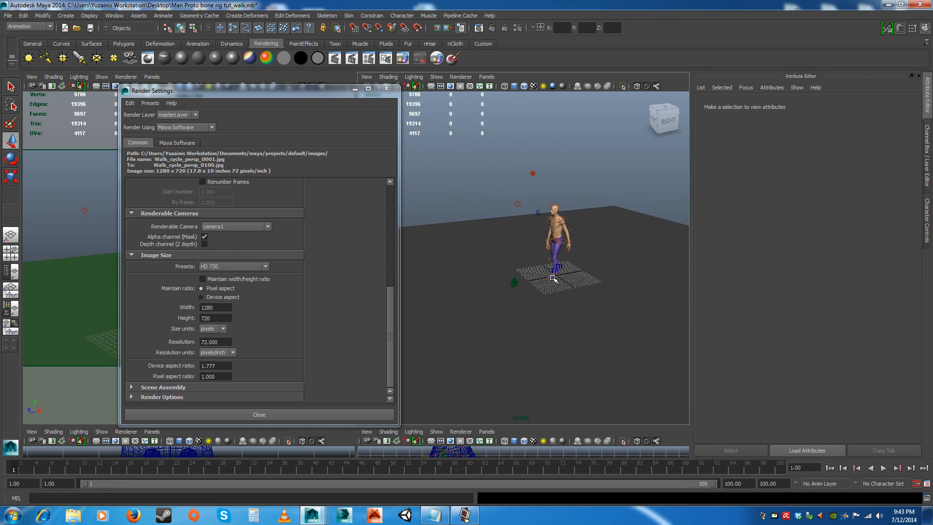
click(514, 282)
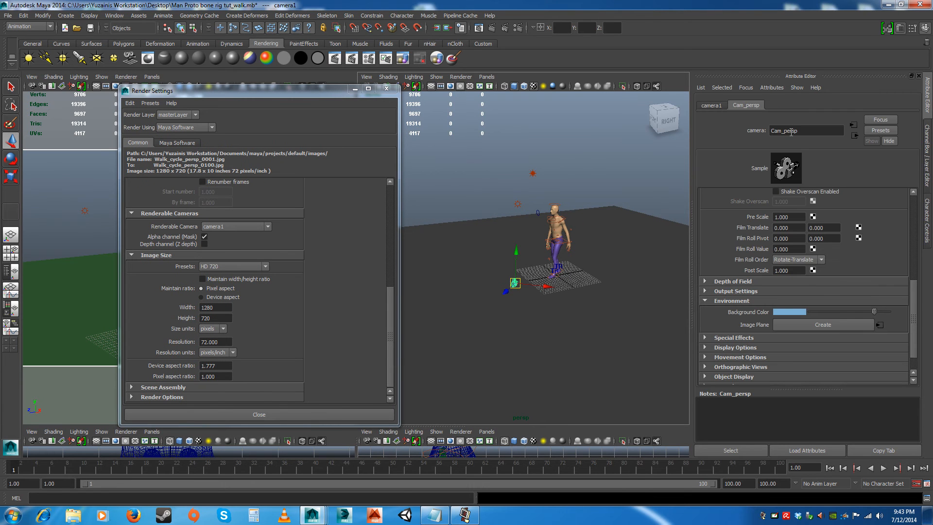
click(708, 106)
click(736, 104)
double_click(800, 132)
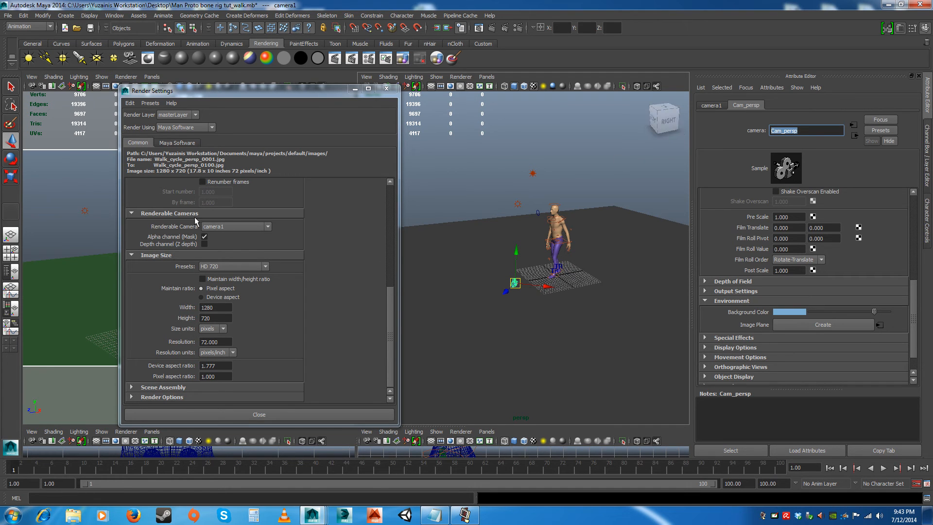
- Show the Outliner beside the perspective view and move the Render Settings window clear of the object list
click(11, 273)
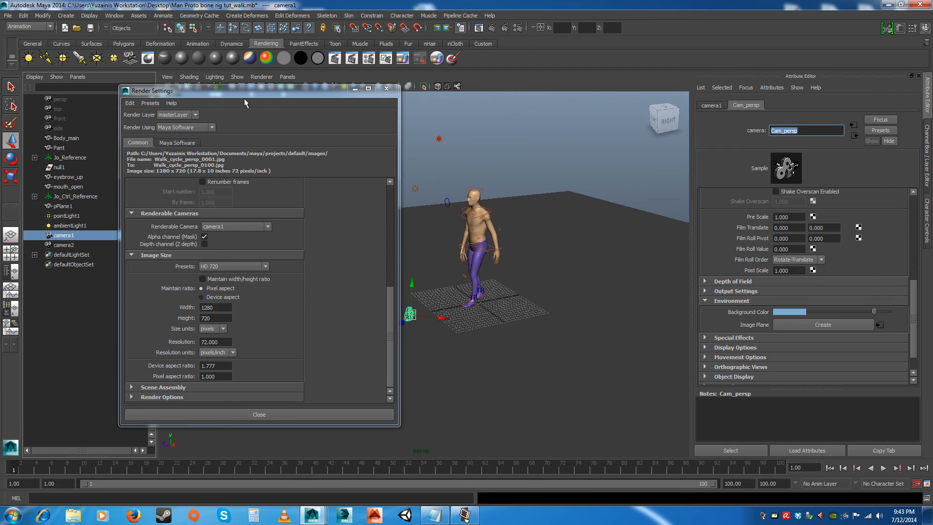
drag(244, 93, 410, 102)
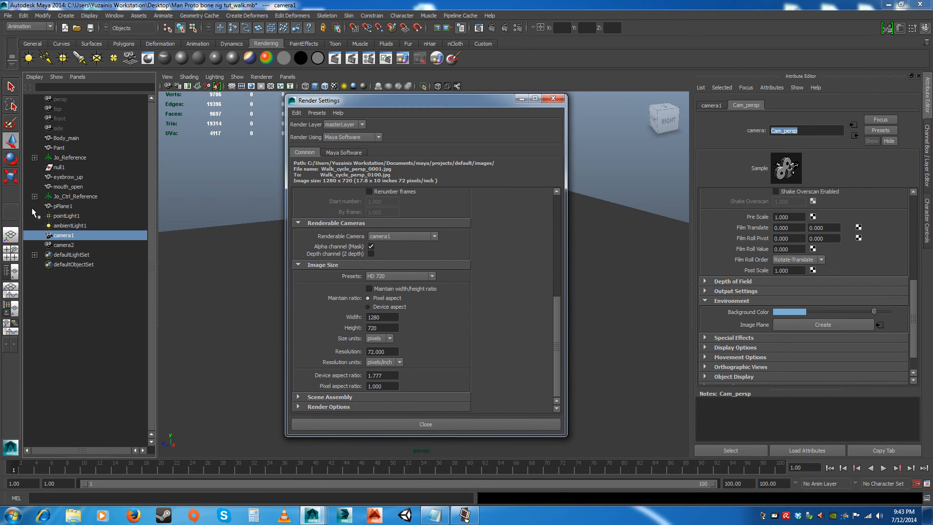
- Select camera2 and check the name of its camera shape node
click(64, 245)
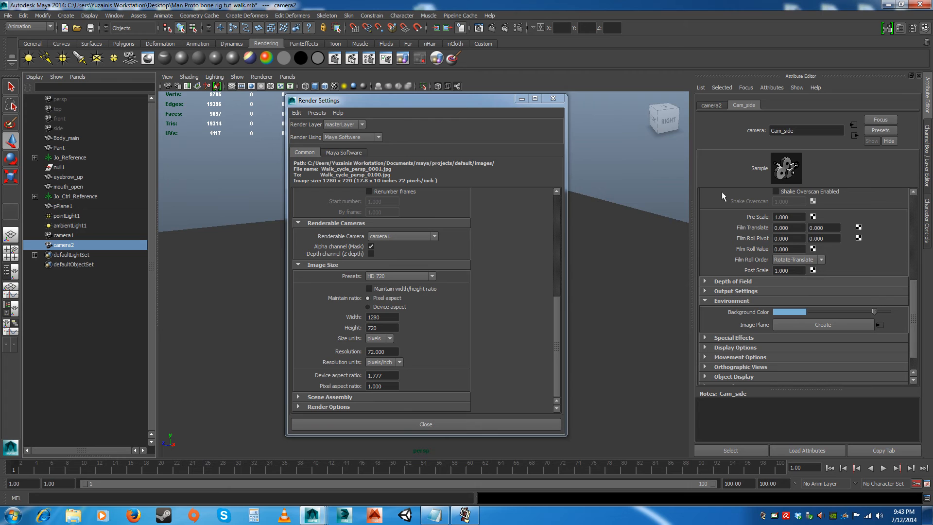
click(810, 129)
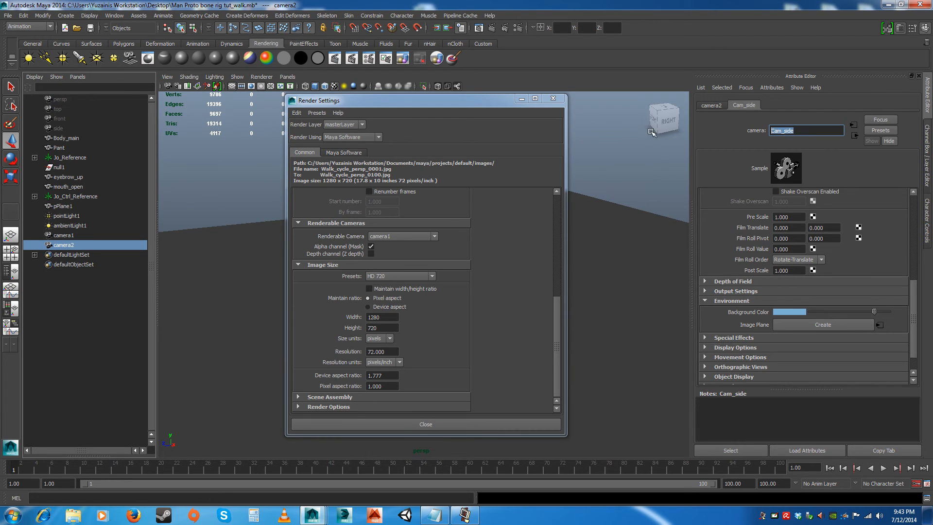
click(62, 245)
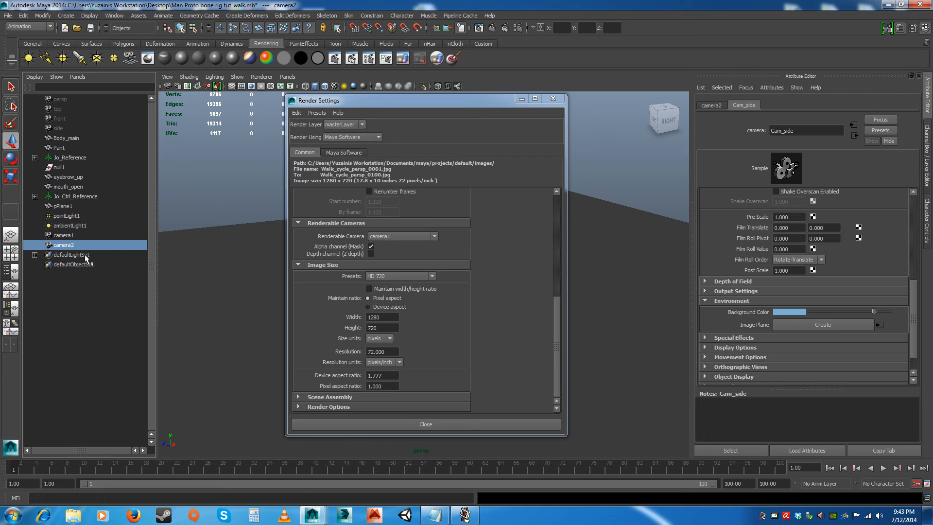
right_click(61, 246)
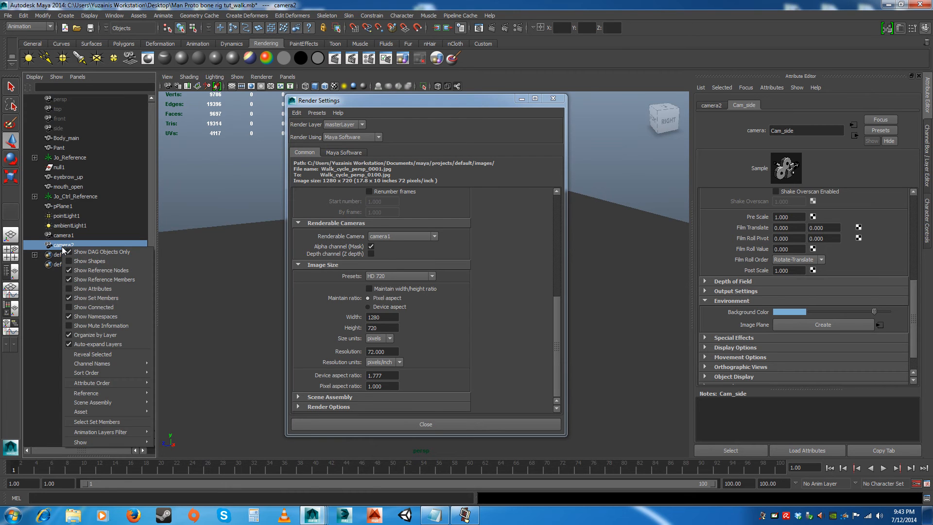
click(56, 331)
click(55, 331)
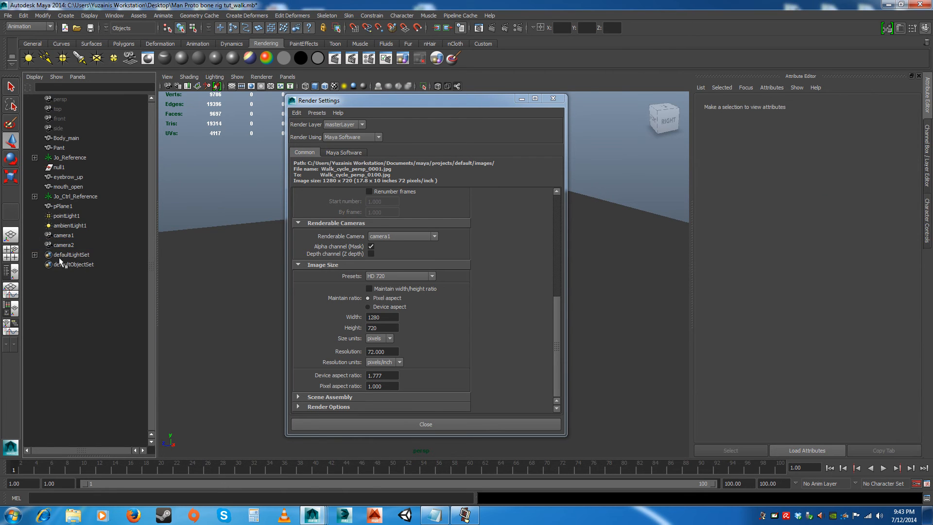
click(67, 245)
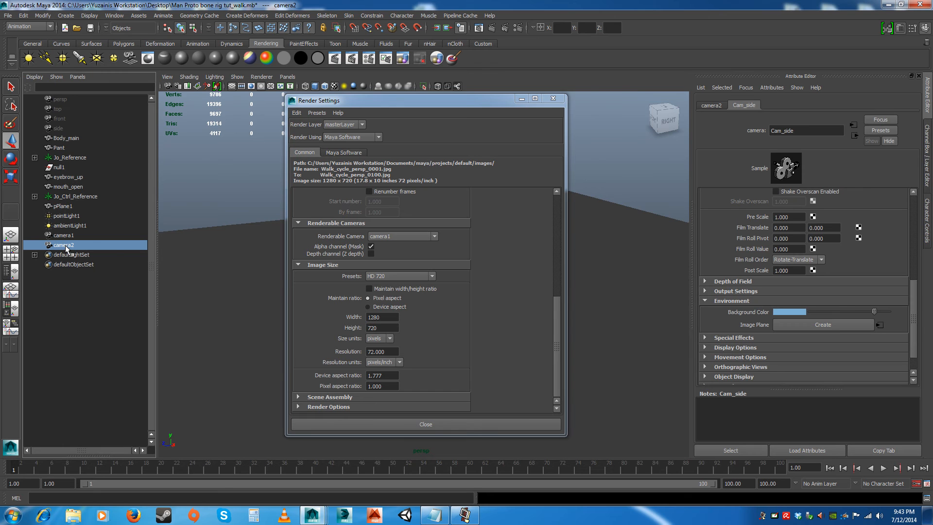
right_click(65, 245)
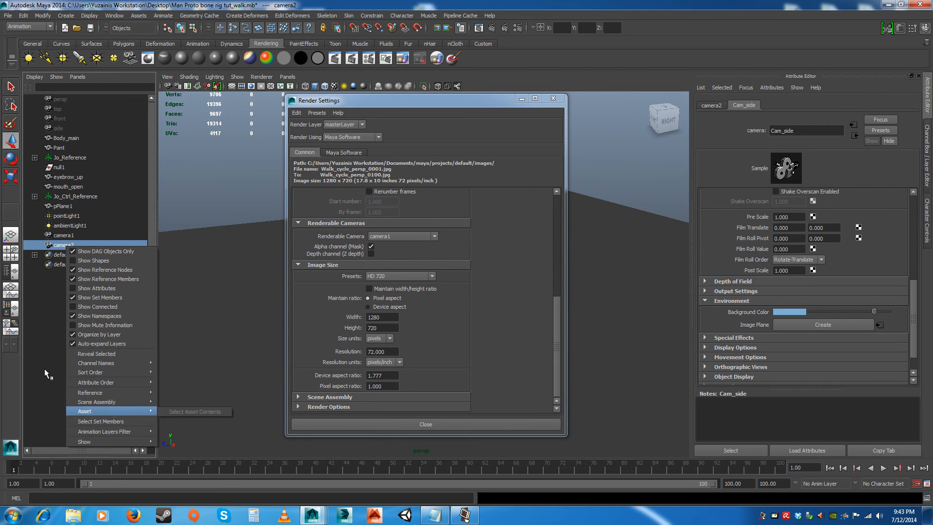
click(46, 365)
- Rename camera2's transform node to Cam_side
click(62, 243)
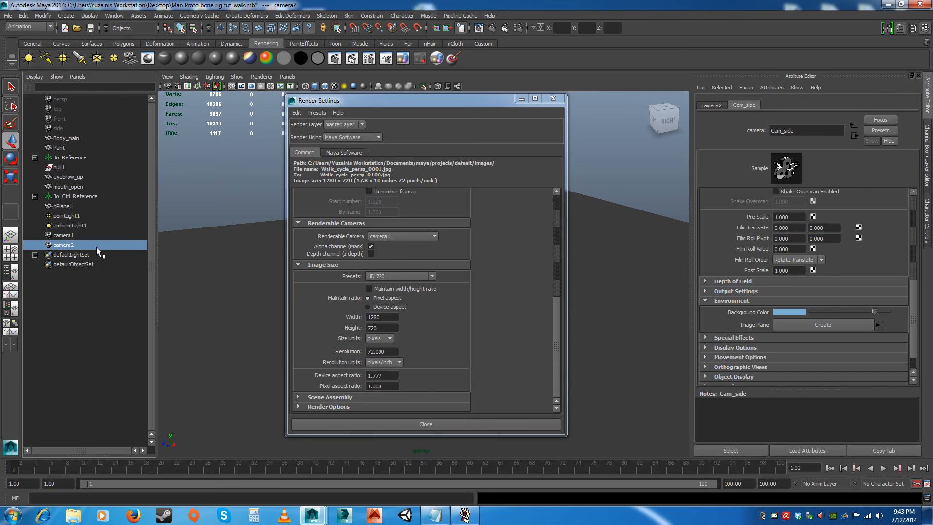
click(720, 108)
double_click(809, 130)
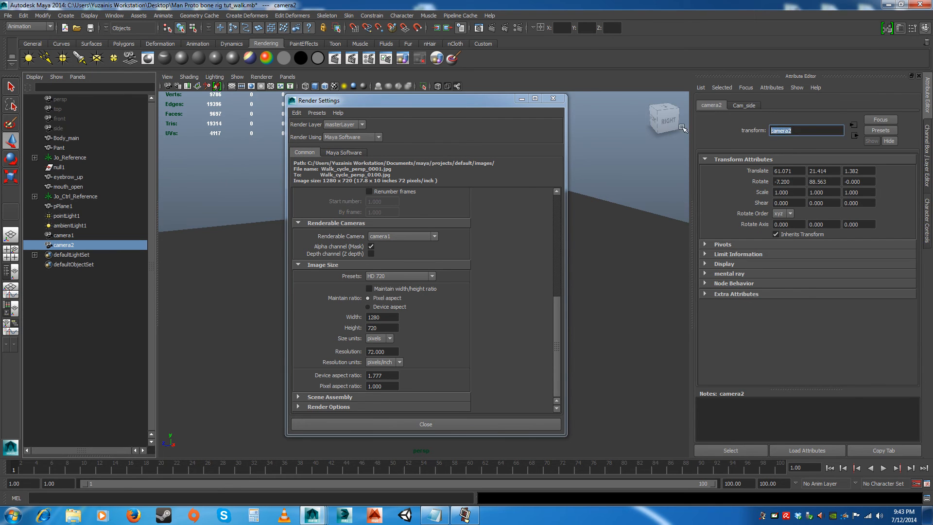
text(Cam_side)
key(Return)
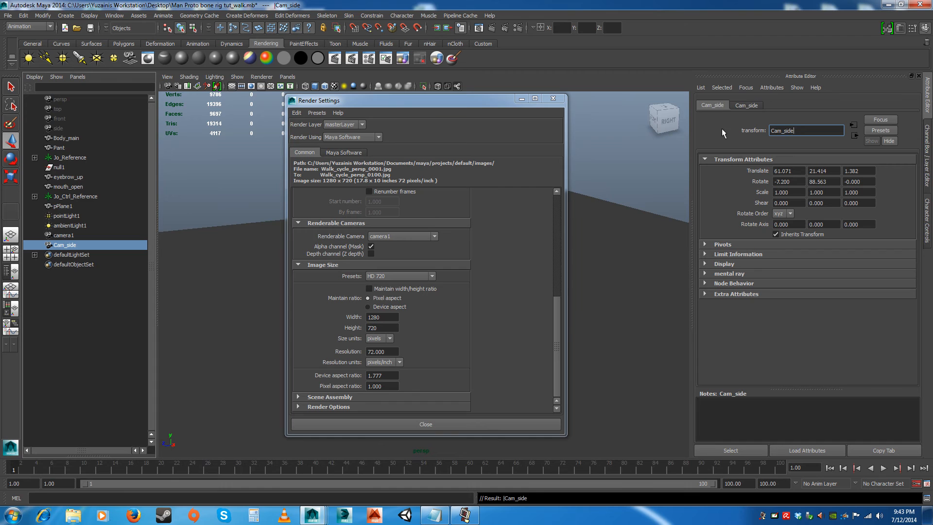
- Rename camera1's transform node to Cam_persp by copying the name of its shape node
click(59, 237)
click(65, 245)
click(141, 236)
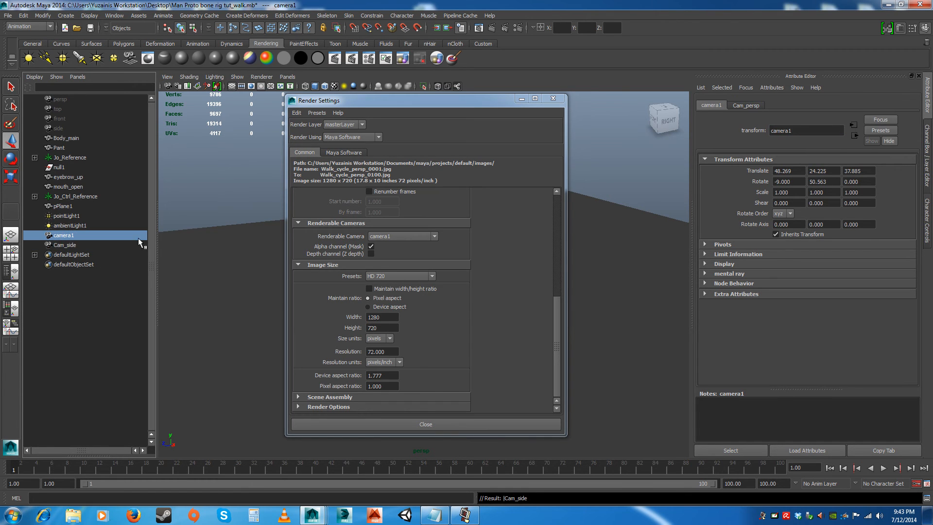
click(744, 105)
double_click(804, 130)
key(ctrl+c)
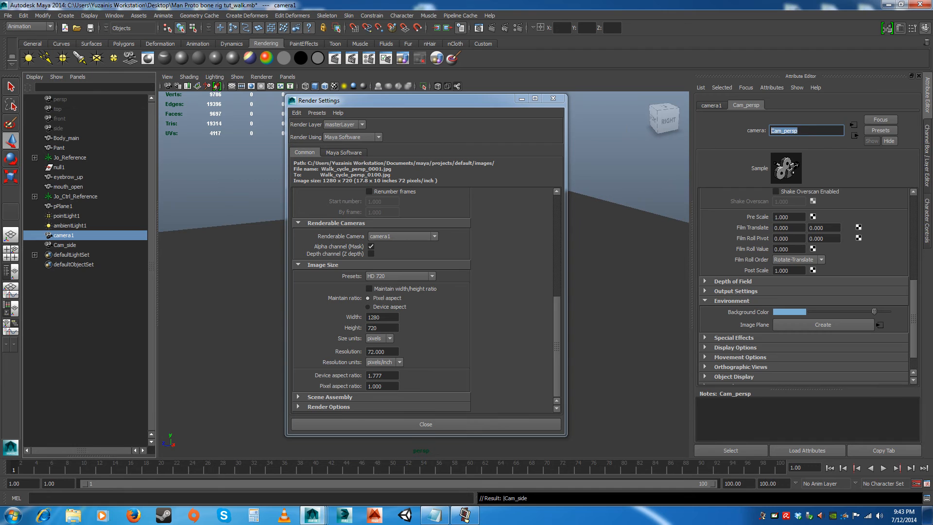
click(710, 105)
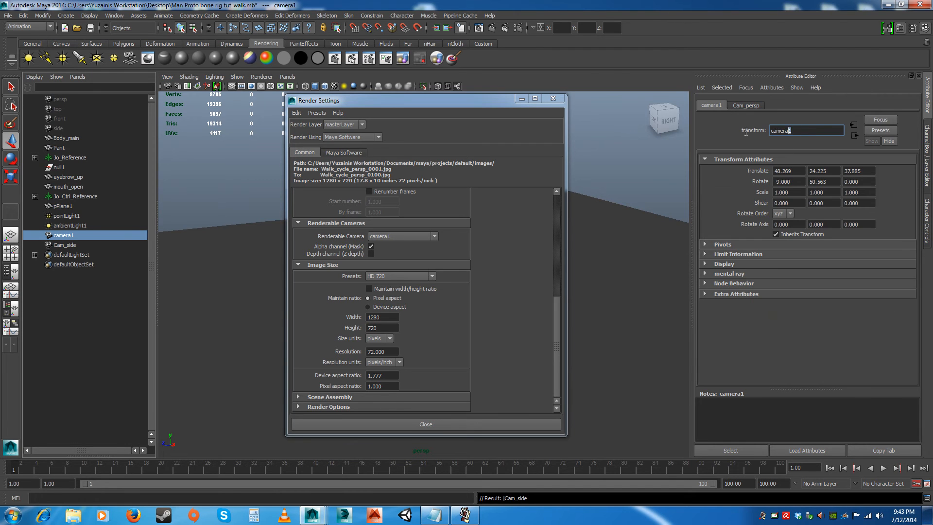
double_click(782, 130)
key(ctrl+v)
key(Return)
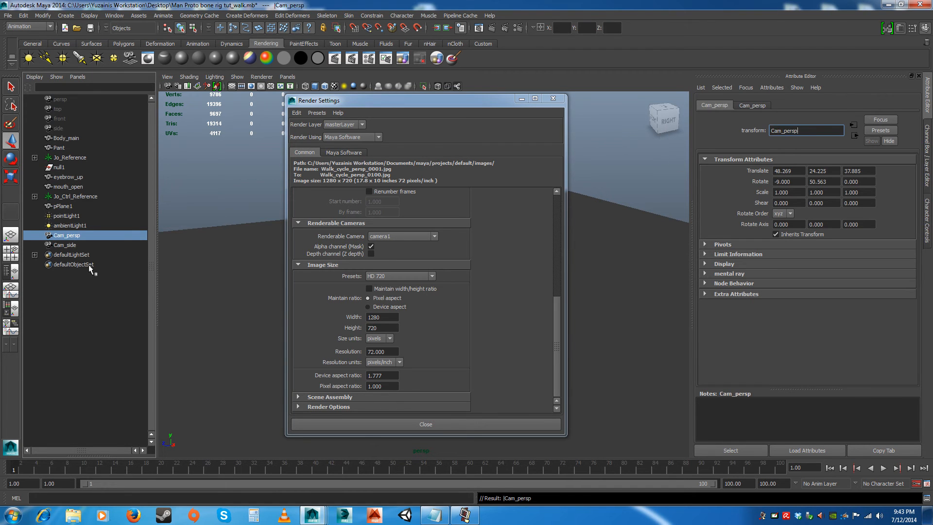
- Review the two renamed cameras in the Outliner and clear the selection
click(63, 247)
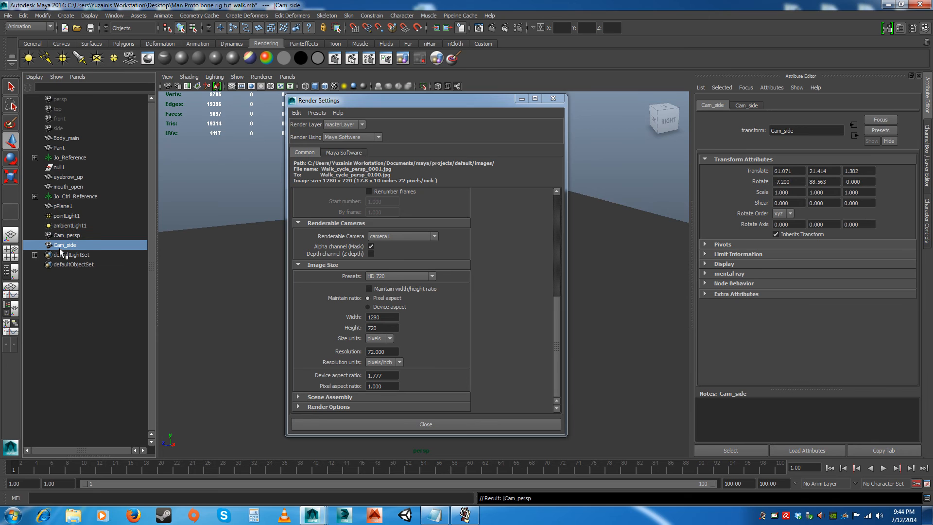
click(63, 238)
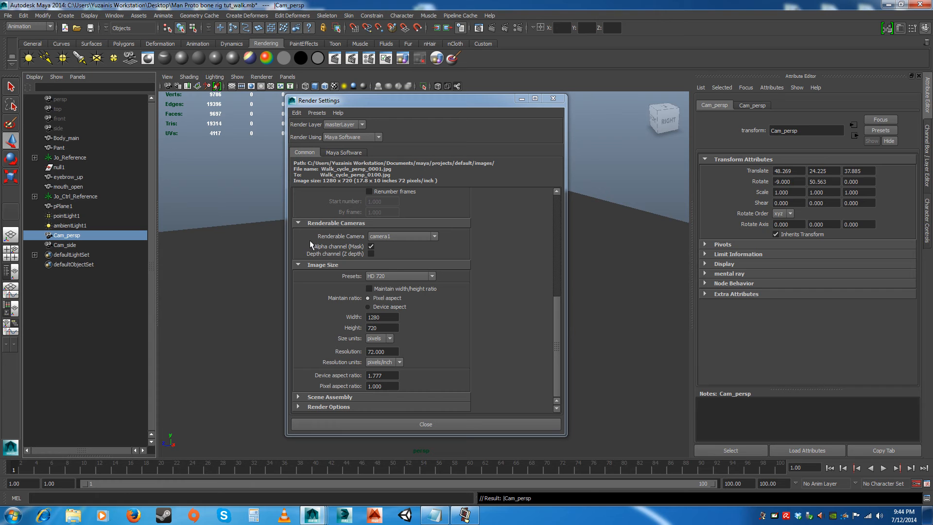
click(93, 300)
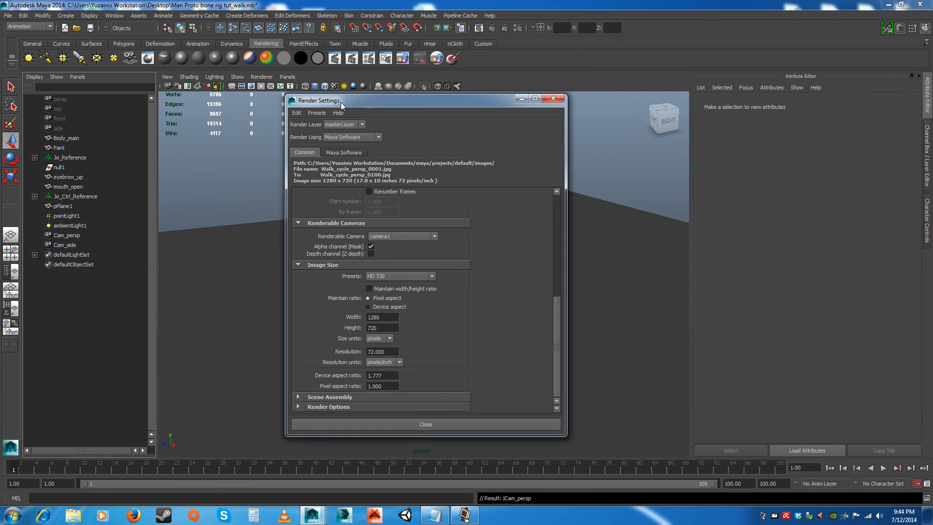
- Check the renderable camera list, and close and reopen Render Settings to refresh the camera names
drag(340, 102, 346, 101)
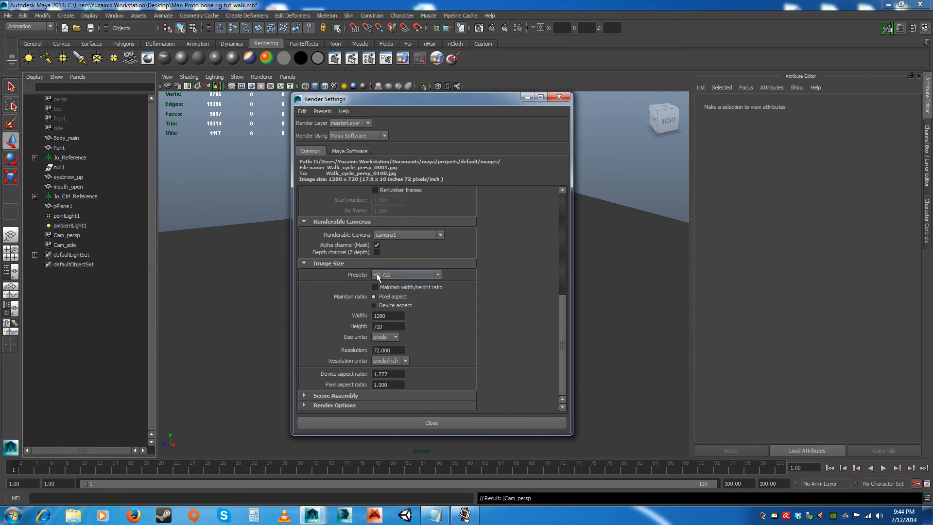
click(392, 234)
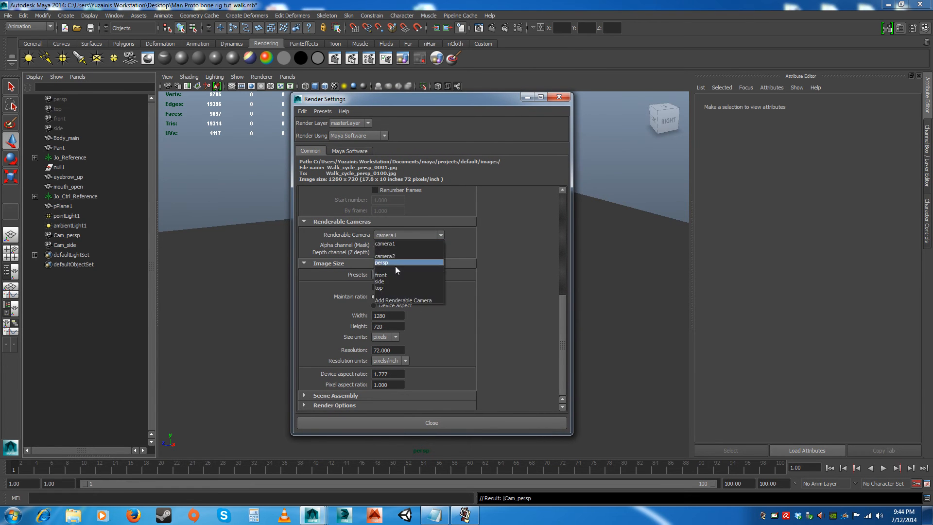
click(505, 272)
click(432, 422)
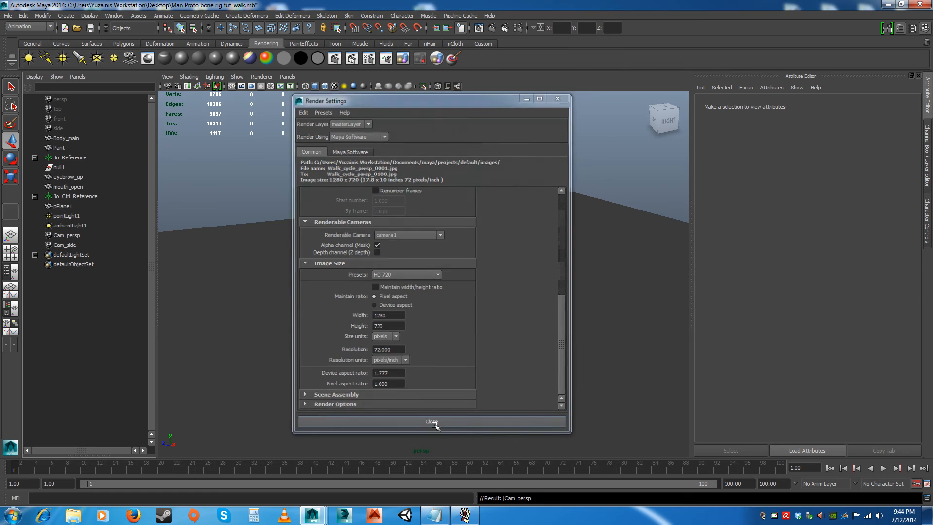
click(517, 28)
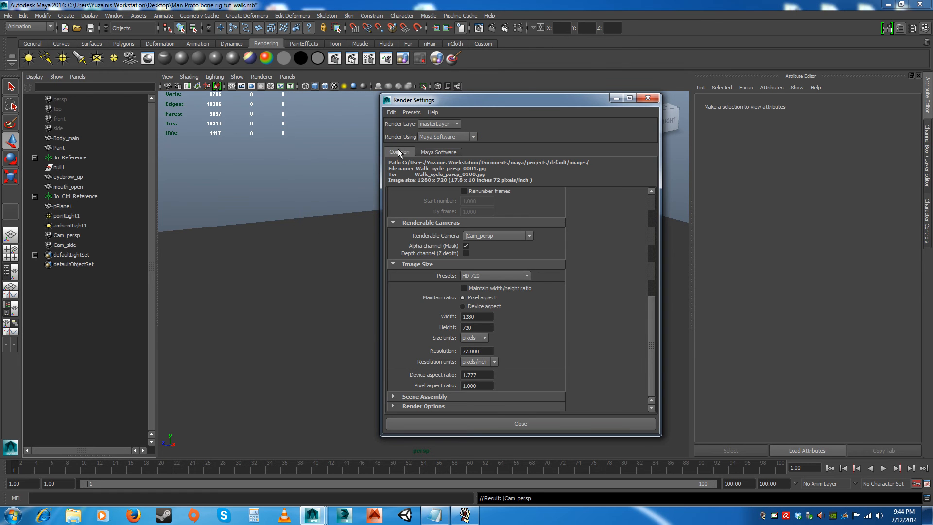
- Choose Cam_persp as the renderable camera and review the image size, file output and frame range settings
click(485, 236)
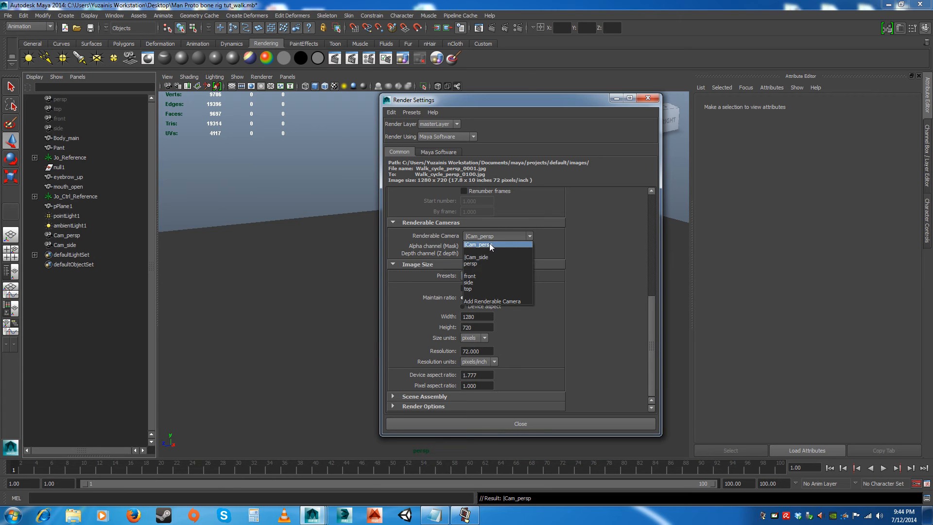
click(486, 245)
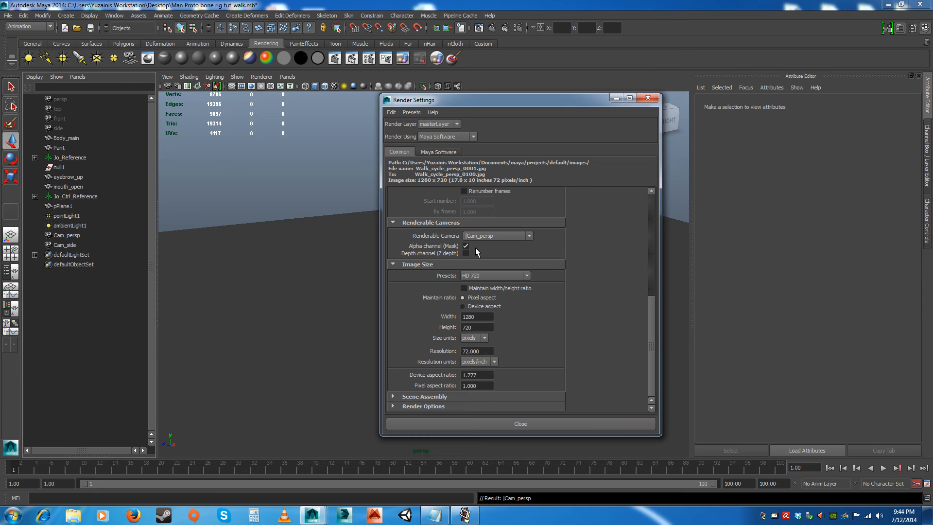
click(481, 234)
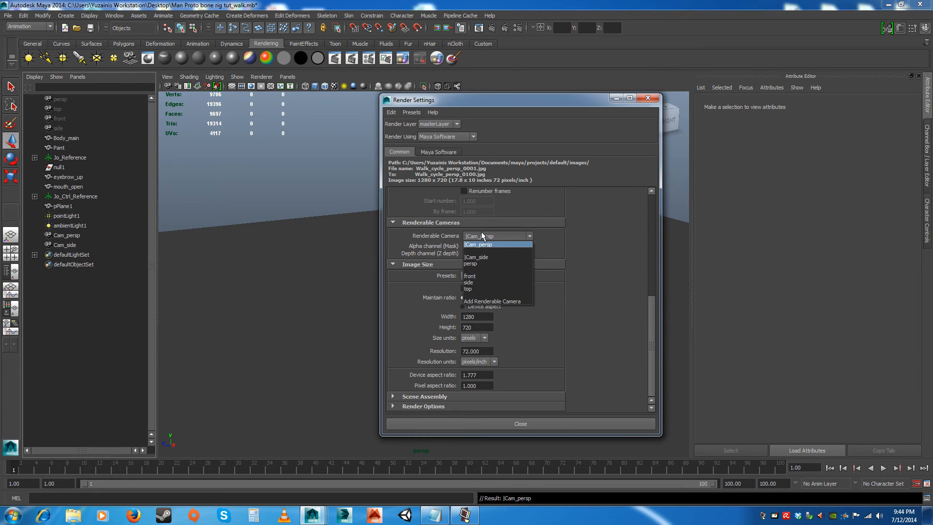
click(485, 244)
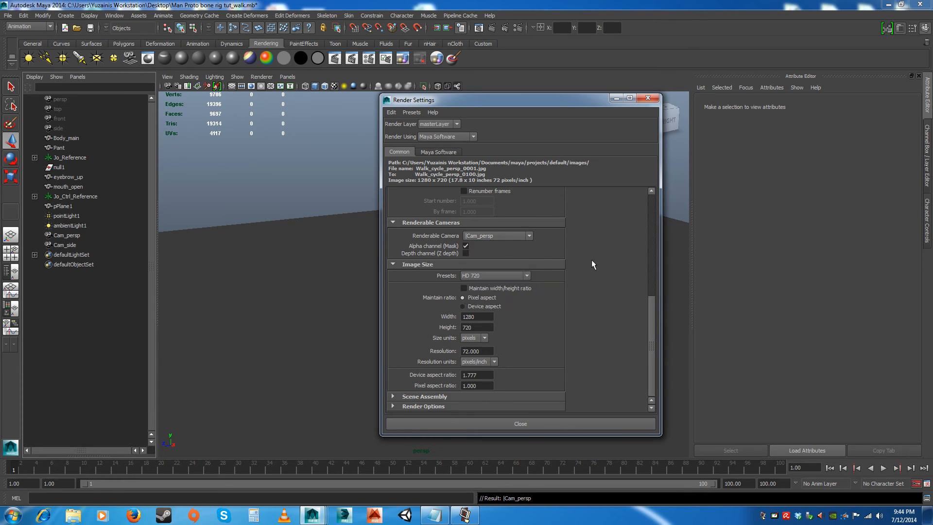
click(651, 280)
scroll(644, 282, down, 8)
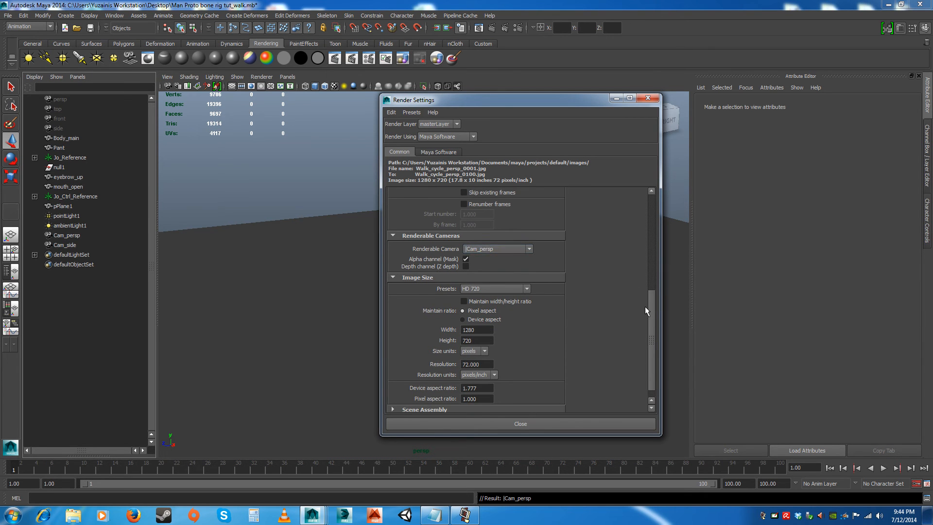
scroll(645, 307, down, 1)
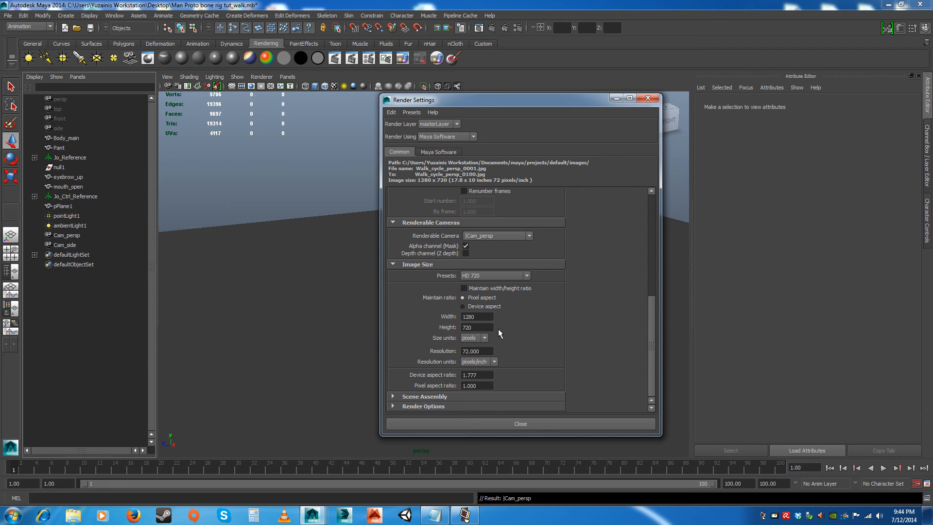
drag(654, 368, 649, 258)
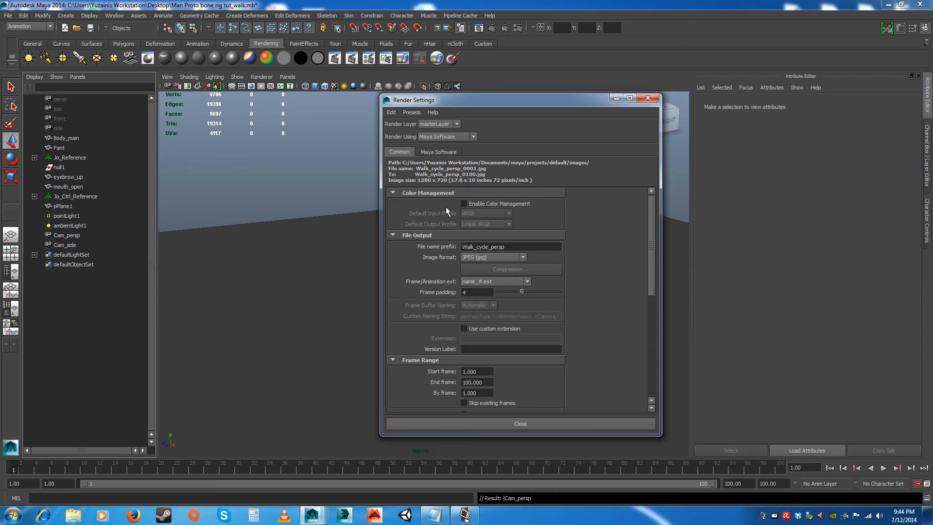
- Open the Project Window from Render Settings for changing the project image directory
click(392, 111)
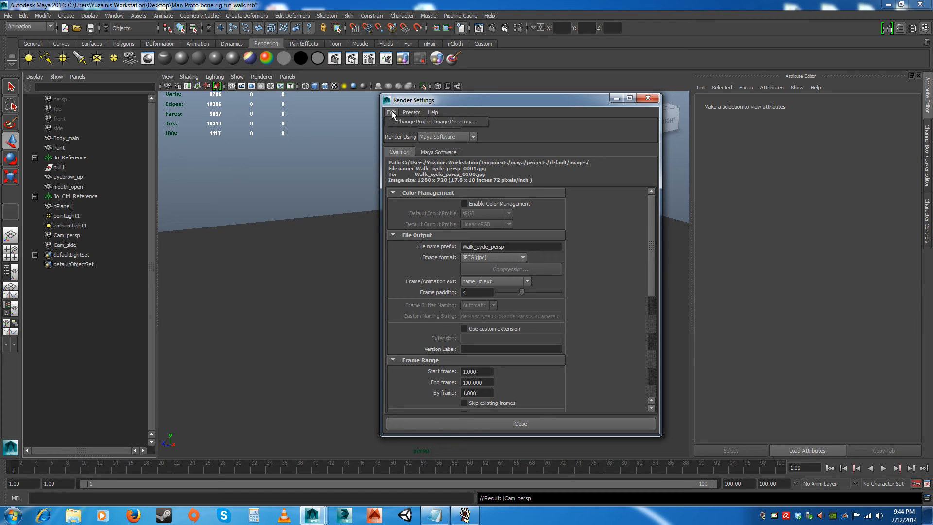
click(445, 121)
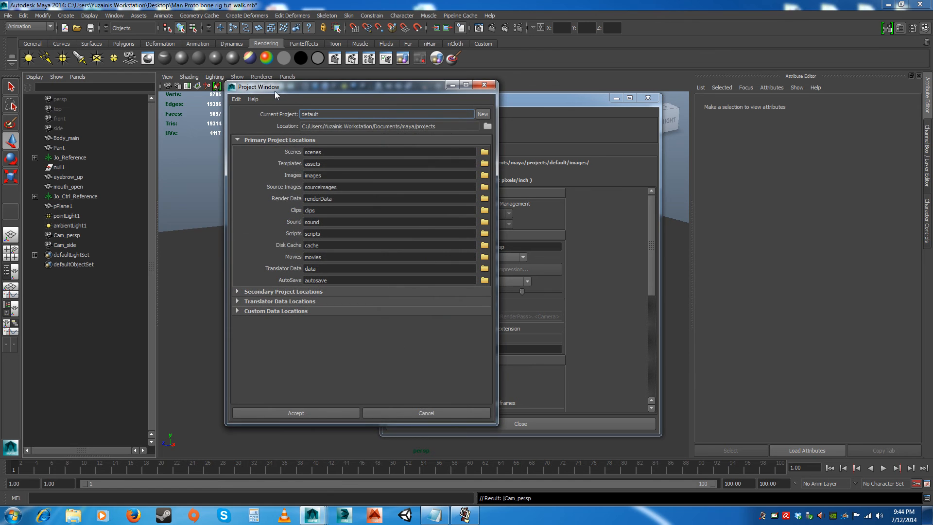
drag(275, 91, 273, 95)
click(8, 16)
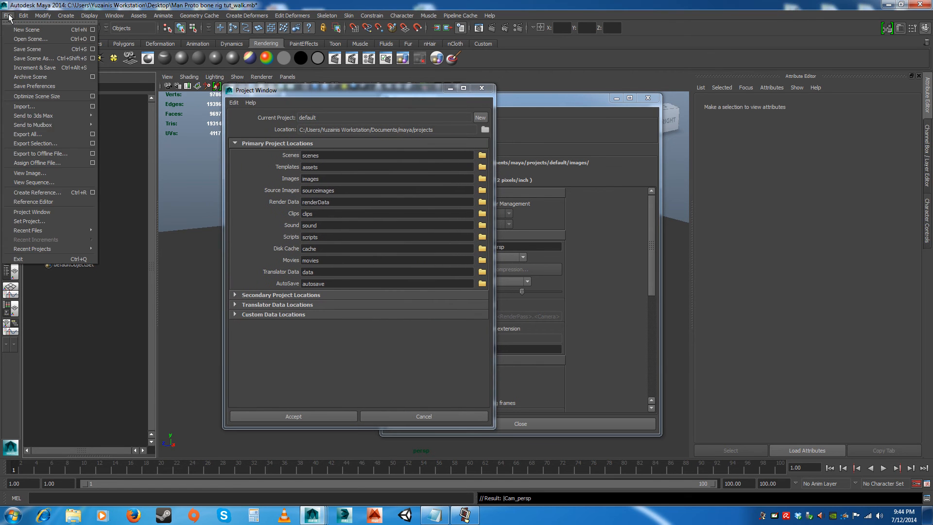
click(285, 90)
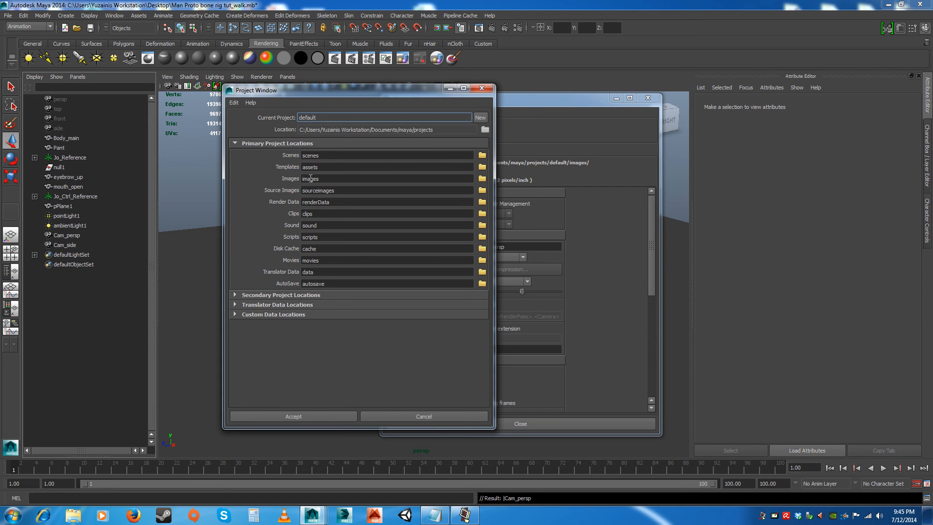
- Browse for the project's Images location and create a folder named Walk_cycle_campersp on the Desktop
click(323, 178)
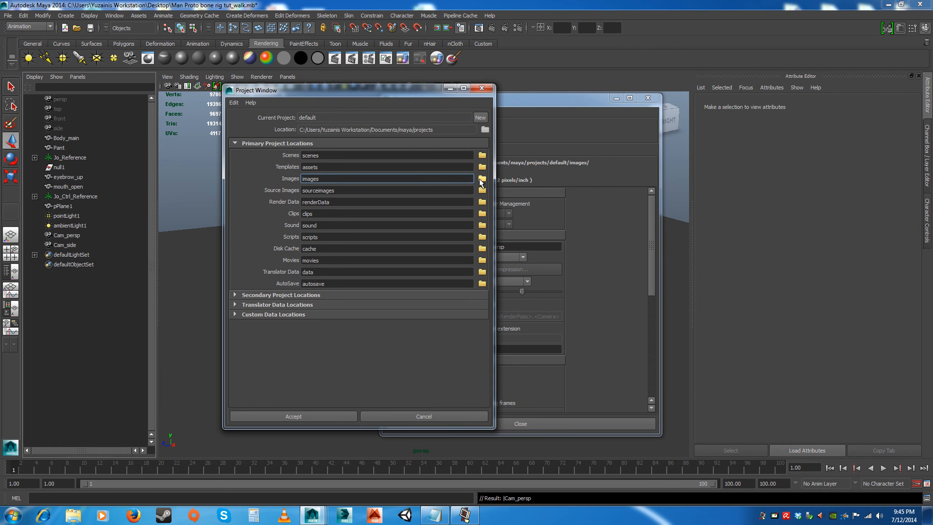
click(482, 178)
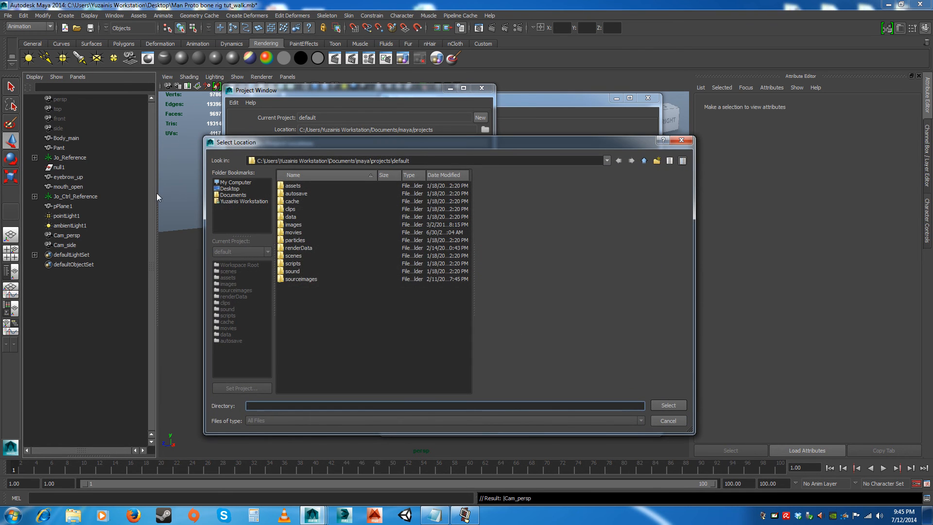
click(235, 182)
click(230, 189)
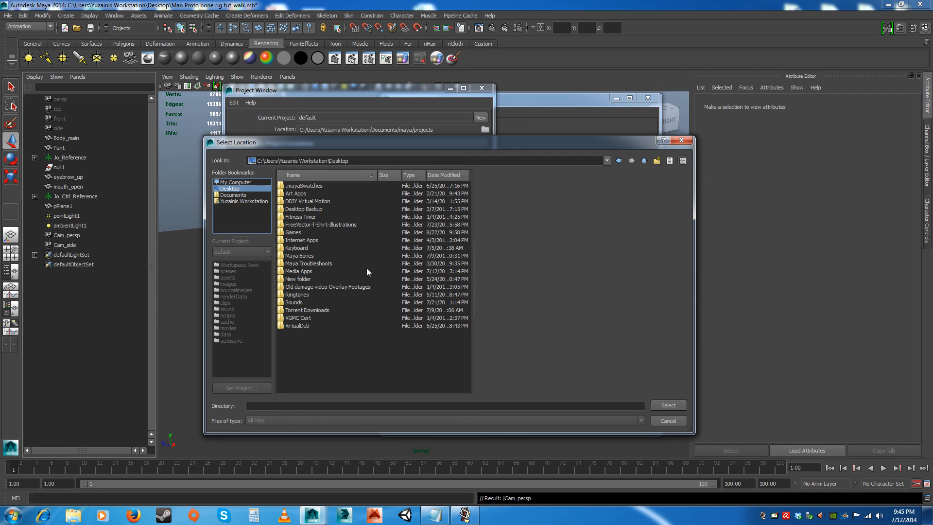
click(257, 406)
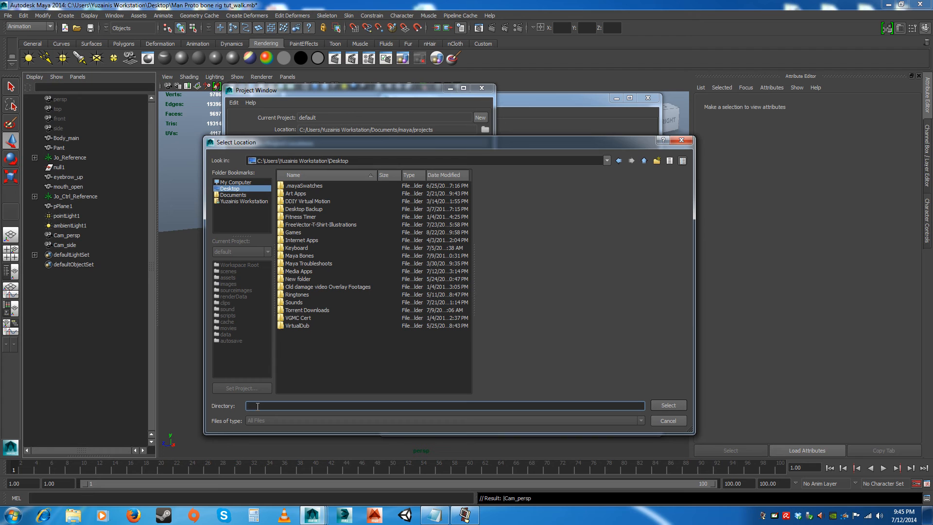
click(659, 160)
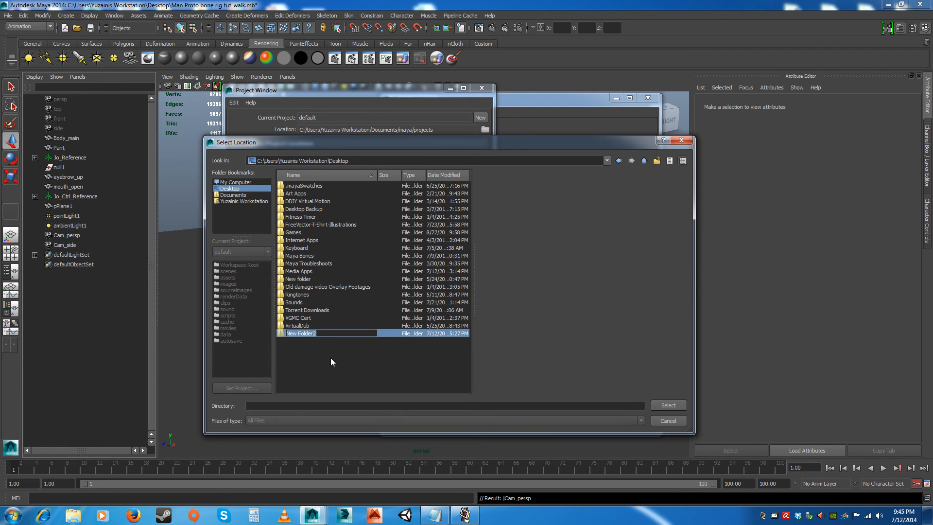
text(Walk_cycle_campersp)
drag(337, 334, 188, 342)
click(293, 343)
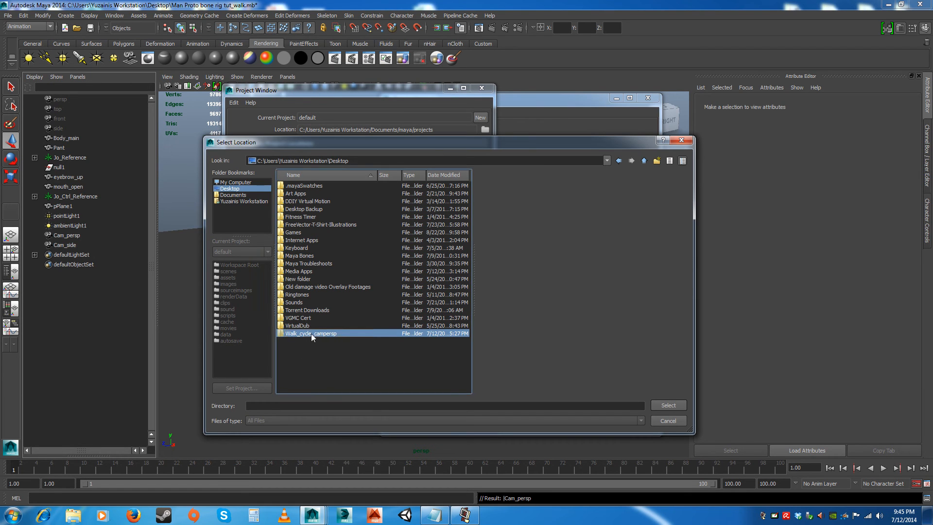
- Apply the Walk_cycle_campersp folder as the project's Images location, and close Render Settings after reviewing the output settings
click(669, 404)
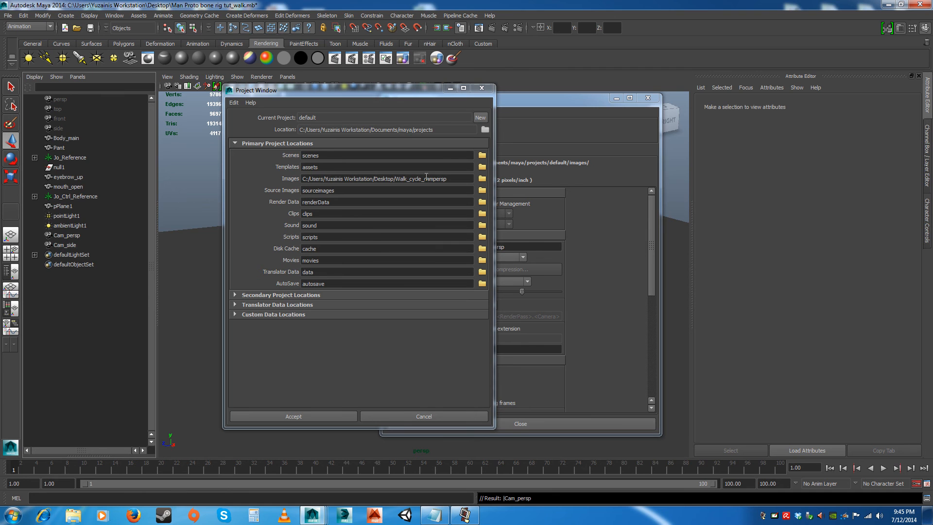
click(293, 417)
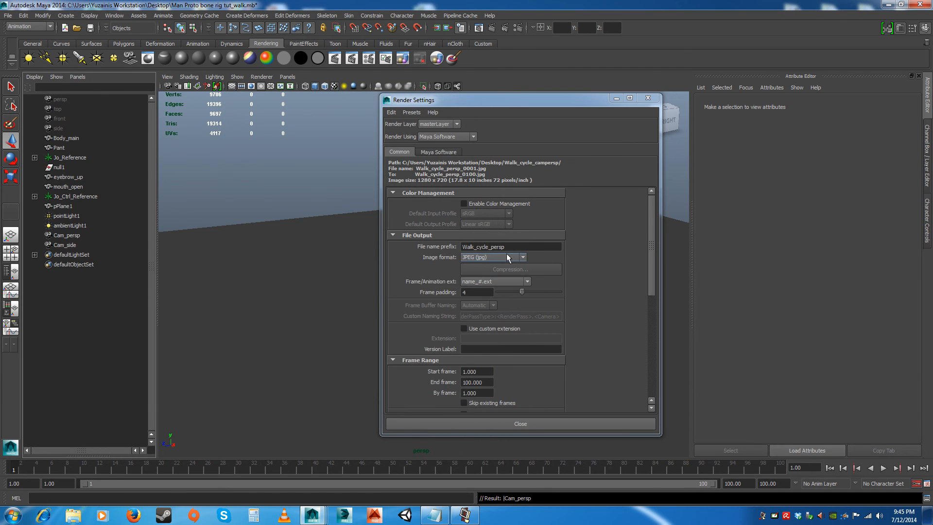
drag(652, 286, 652, 360)
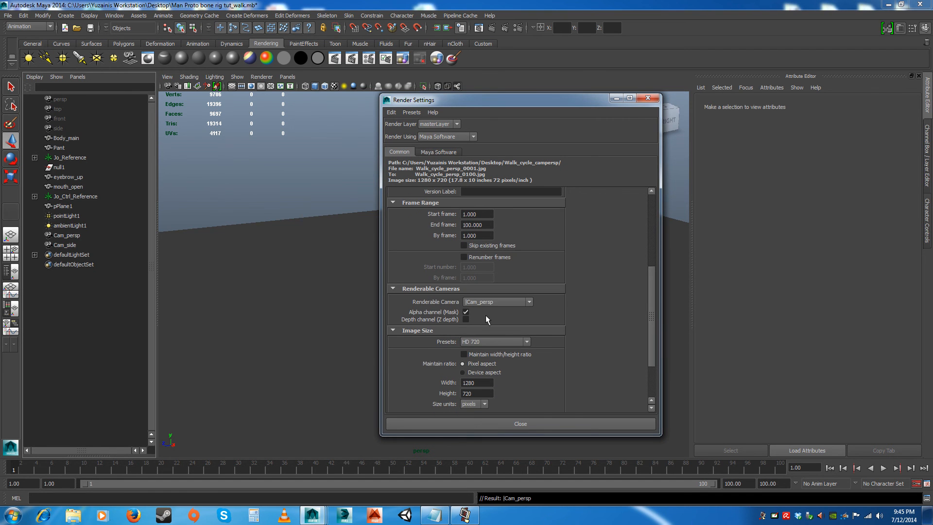
click(520, 423)
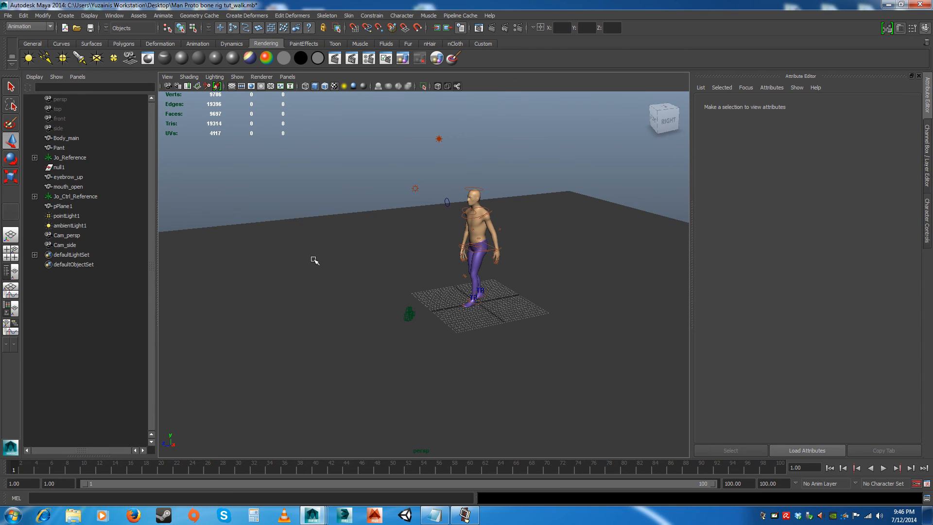
- Change the workspace layout to a single full perspective view framing the character and the cameras
click(11, 253)
click(224, 348)
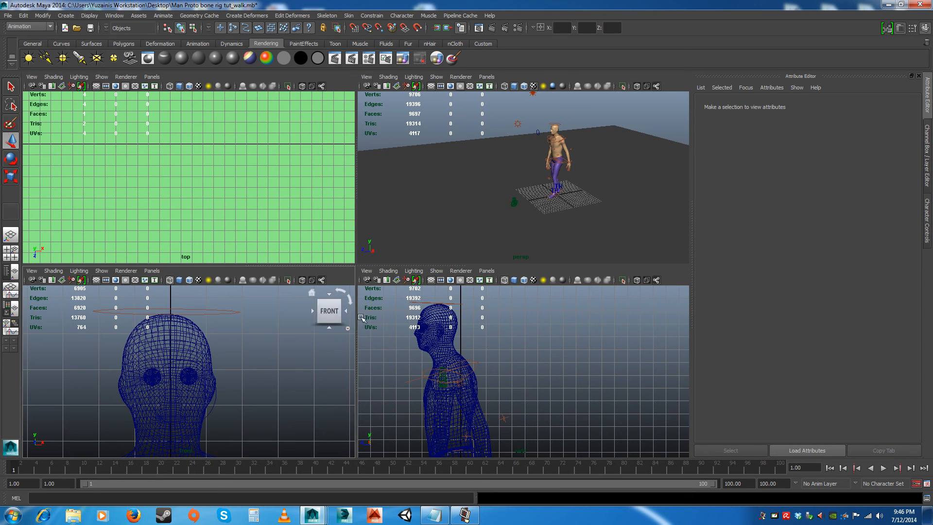
alt+right_drag(227, 202, 196, 142)
click(500, 214)
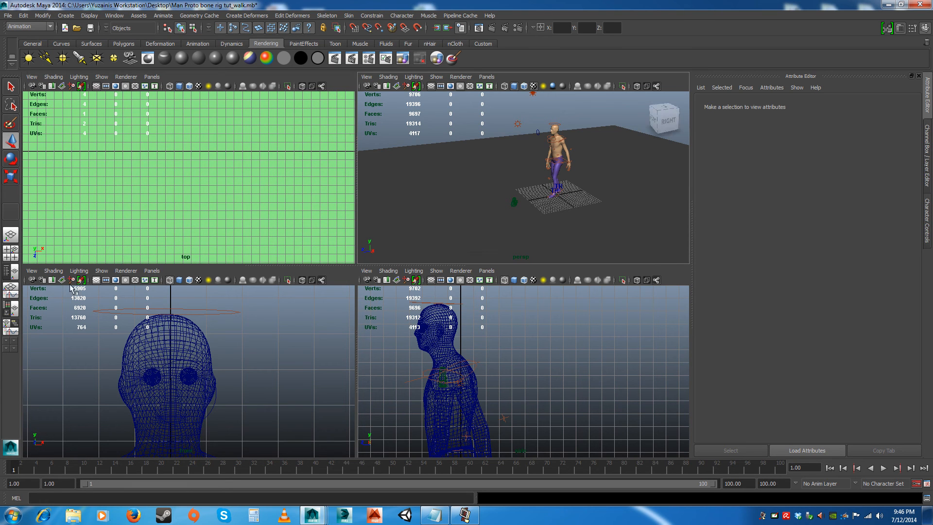
click(10, 235)
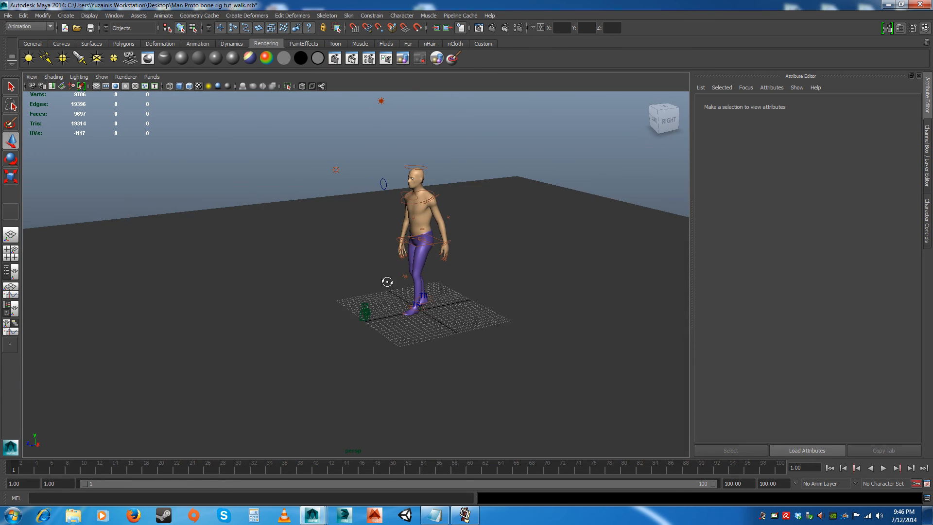
alt+middle_drag(357, 333, 367, 304)
scroll(397, 306, down, 2)
mouse_move(398, 306)
alt+mouse_down()
mouse_move(402, 267)
mouse_move(404, 299)
mouse_move(393, 293)
alt+mouse_up()
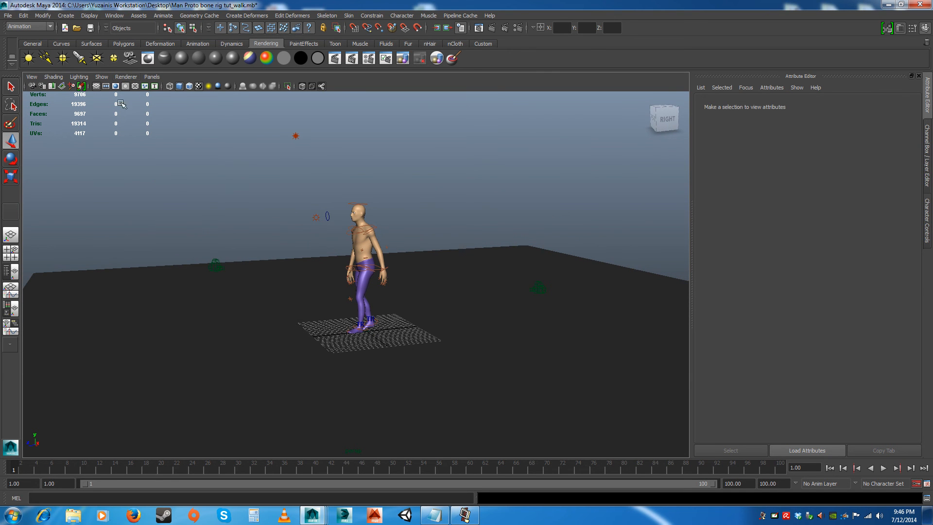
- Switch to the Rendering menu set and look over the available render commands
click(24, 27)
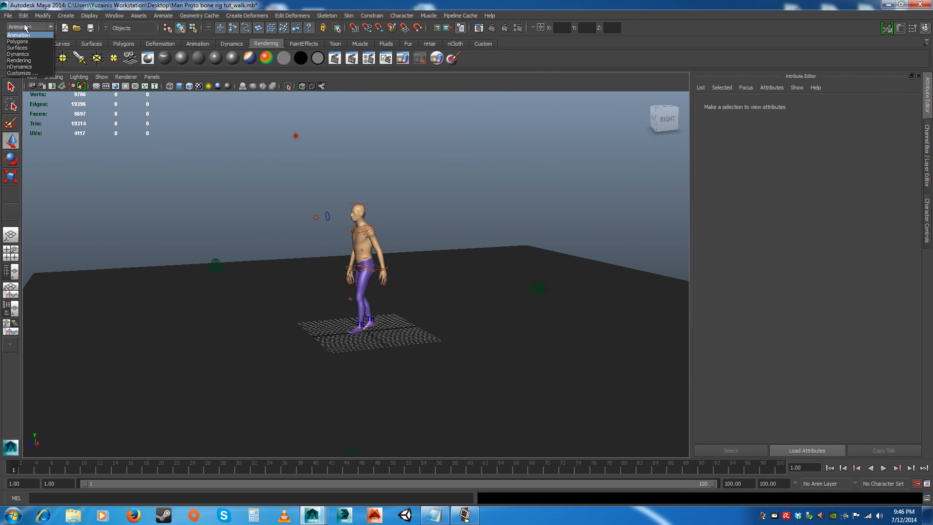
click(19, 60)
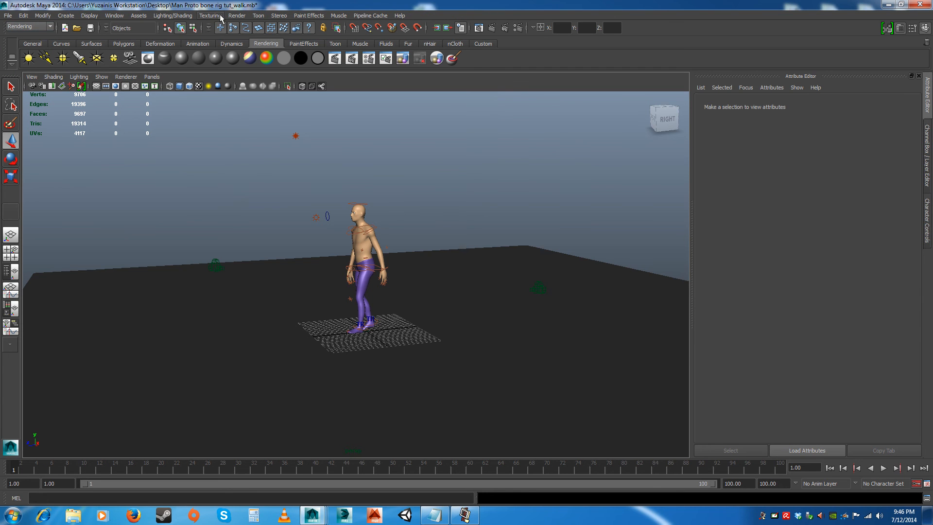
click(237, 15)
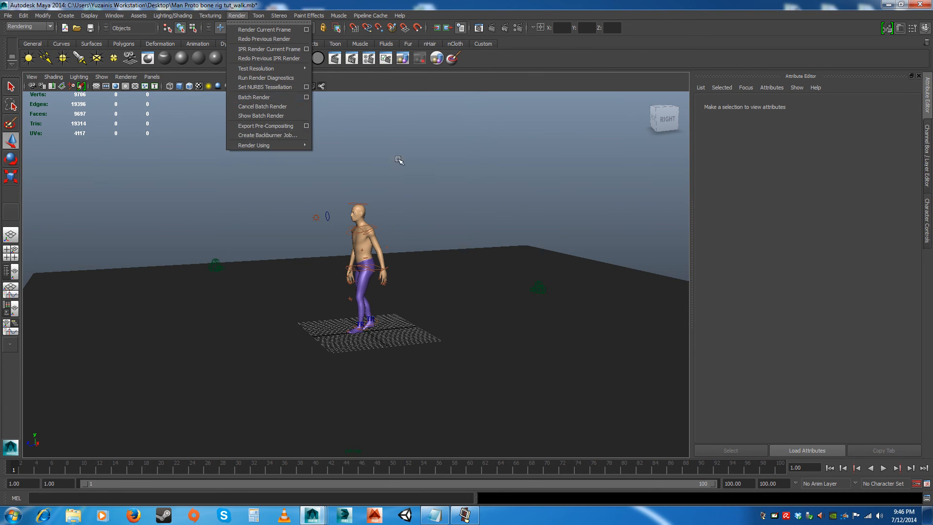
click(431, 140)
- Recheck the renderable camera, frame range and output path in Render Settings, and close the window
click(518, 28)
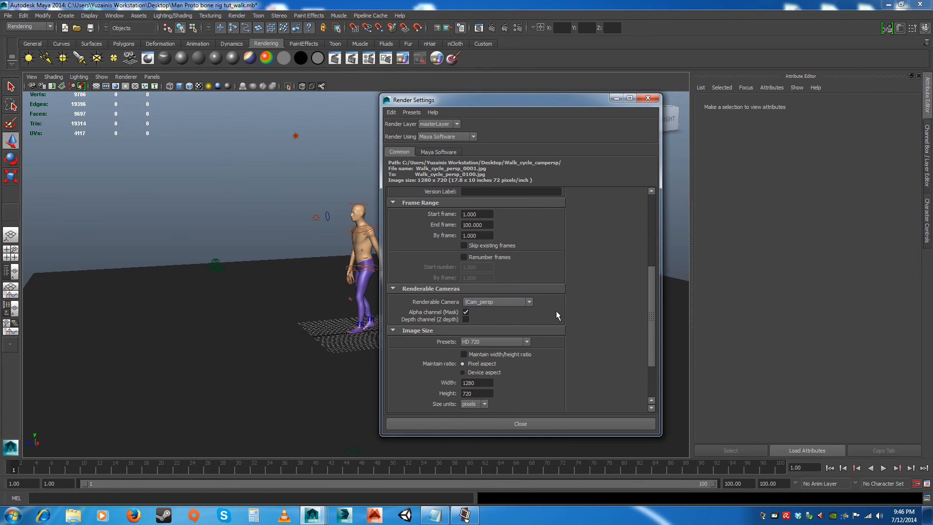
key(ctrl)
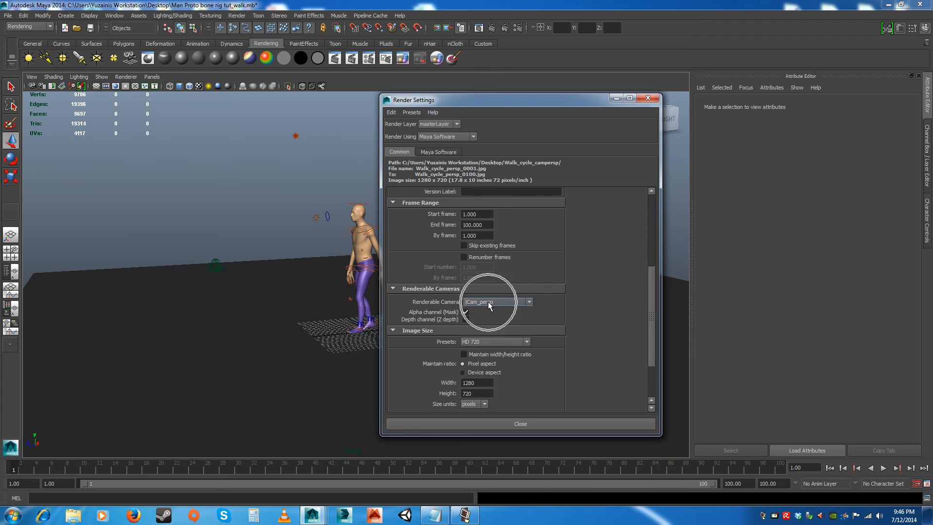
click(648, 99)
- Start a batch render of the walk cycle and check its progress feedback
alt+drag(419, 180, 428, 181)
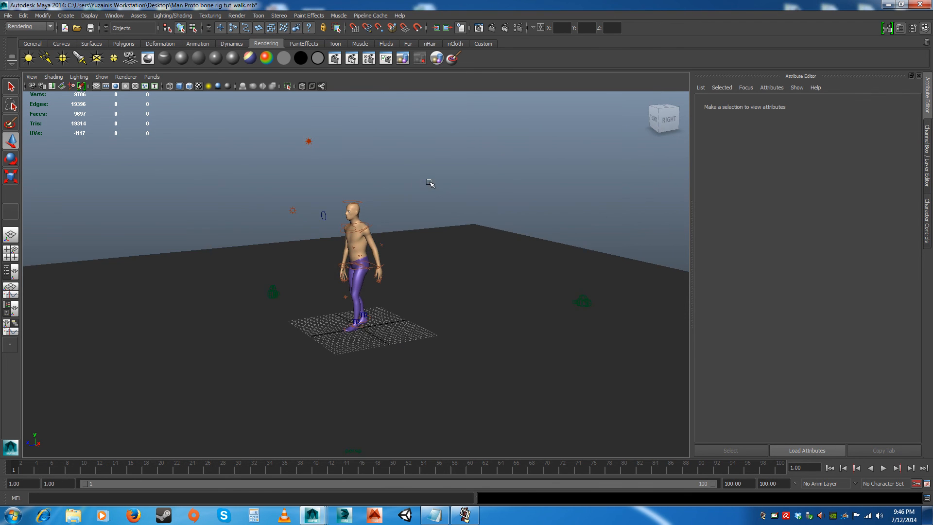
scroll(428, 182, down, 2)
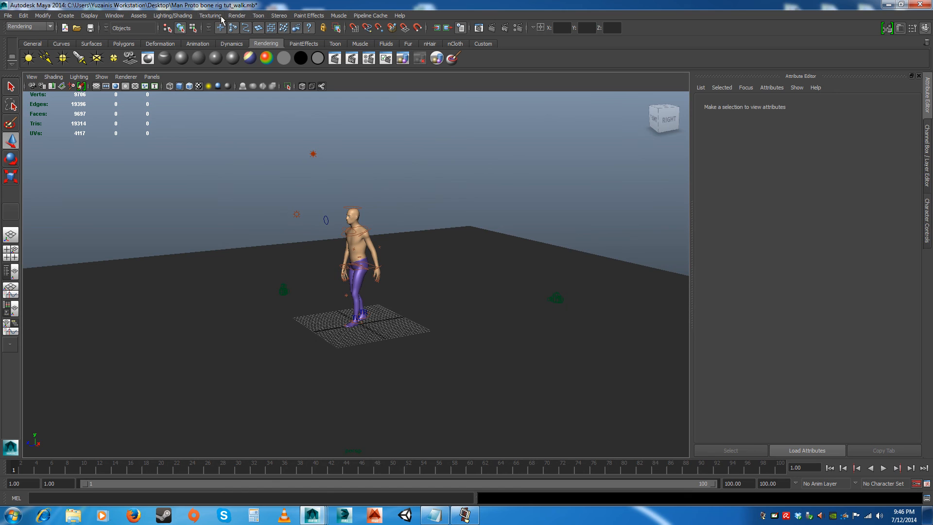
click(236, 15)
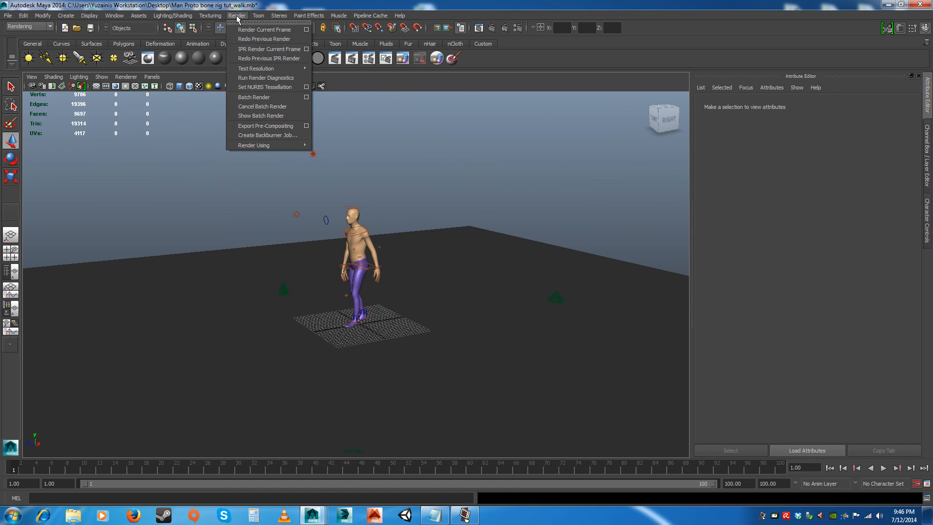
click(268, 98)
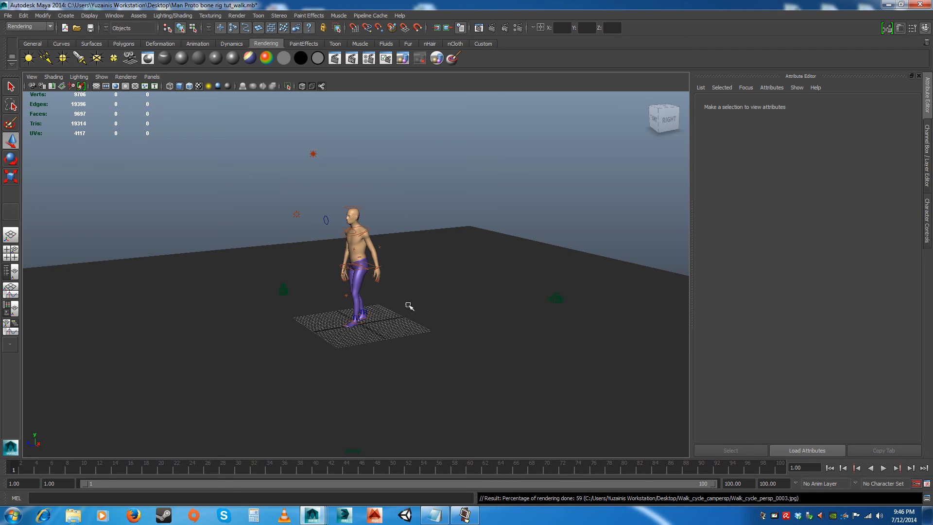
click(503, 500)
click(569, 499)
- Switch to Windows Explorer and open the Walk_cycle_campersp folder on the Desktop
click(72, 516)
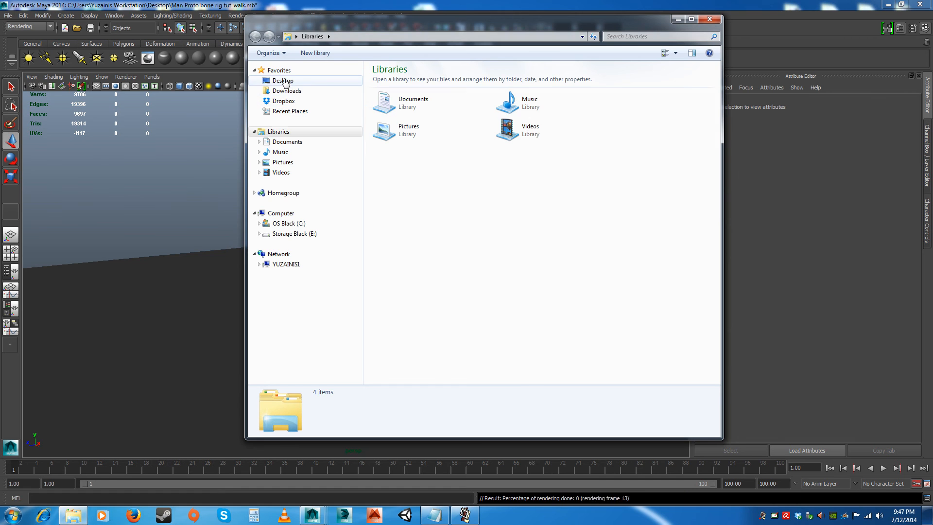
click(285, 82)
click(423, 357)
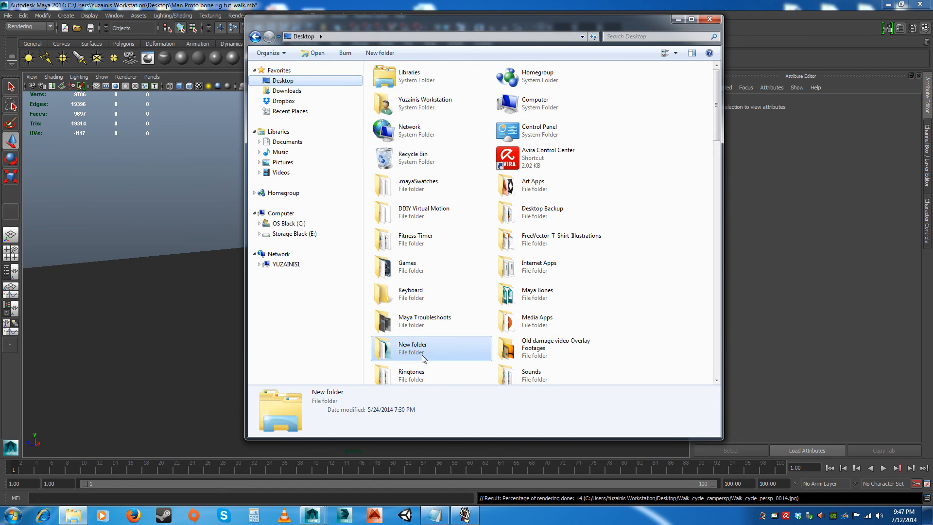
click(421, 240)
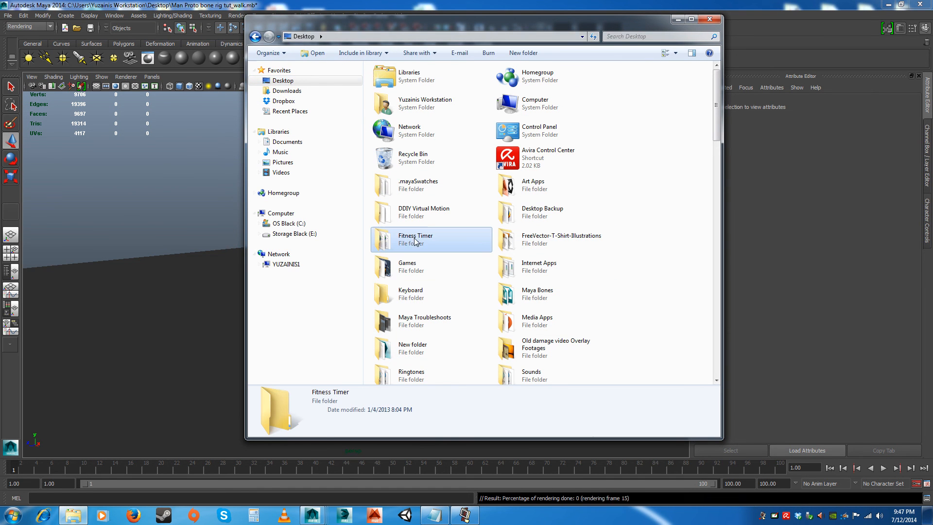
click(536, 324)
scroll(537, 328, down, 3)
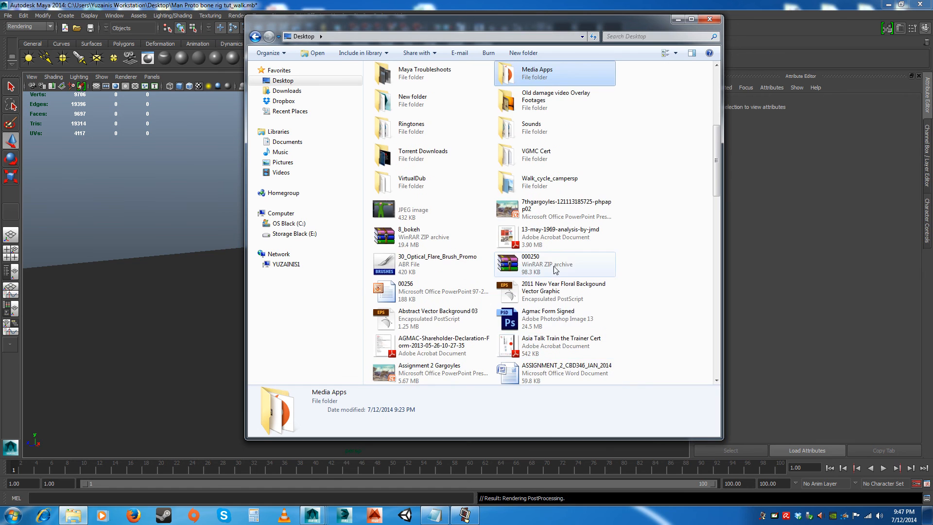
double_click(544, 181)
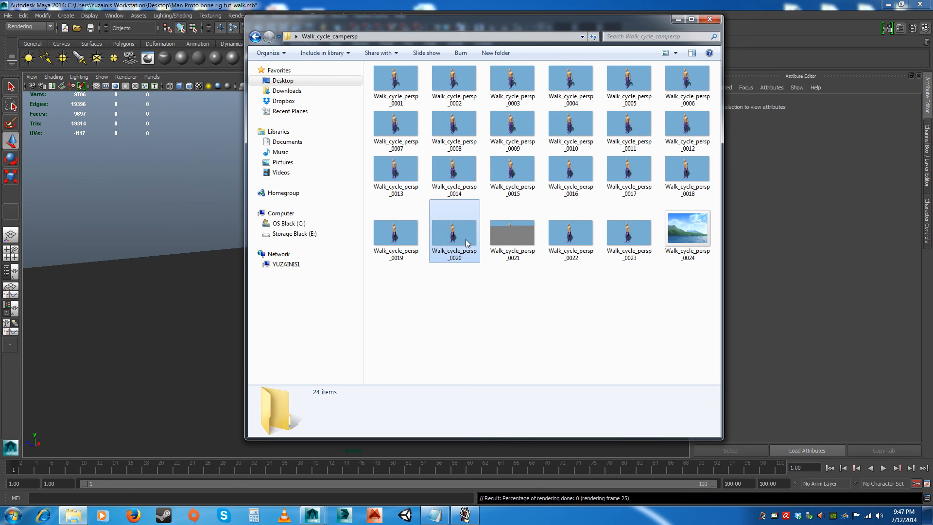
- Inspect the rendered frame Walk_cycle_persp_0021 at full size, and reload the folder to check its thumbnail and the newer frames
click(520, 243)
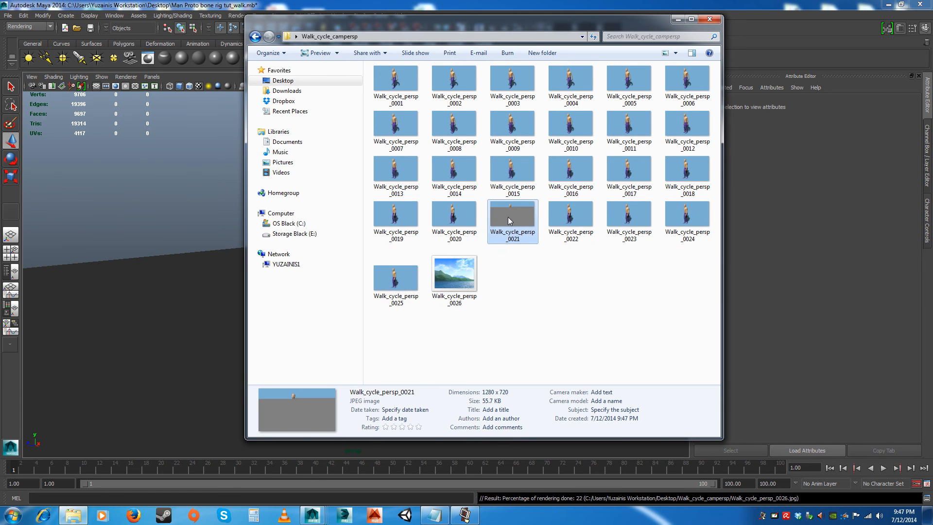
double_click(509, 223)
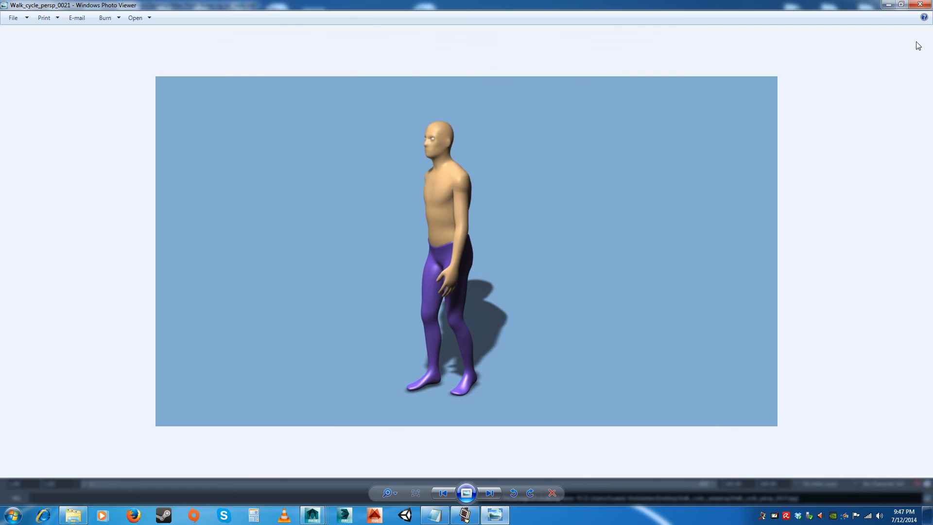
click(920, 5)
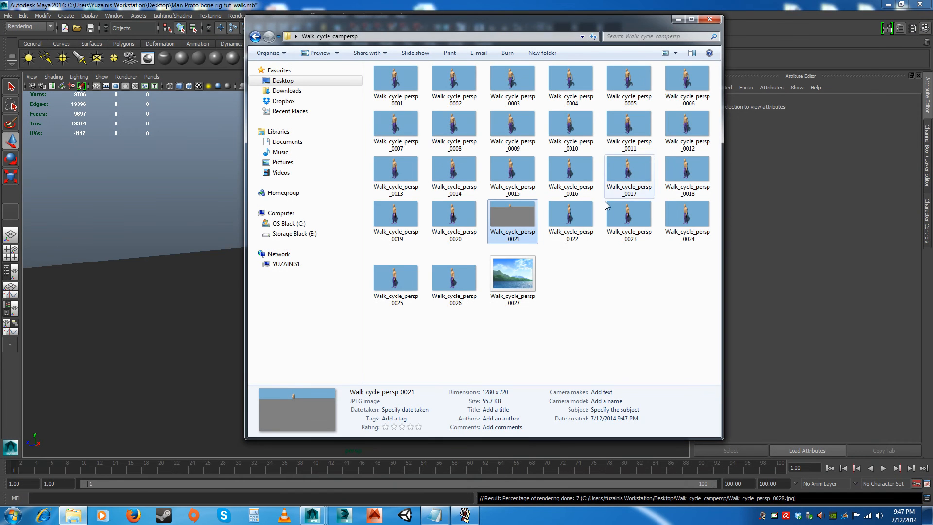
click(255, 36)
click(269, 37)
click(589, 337)
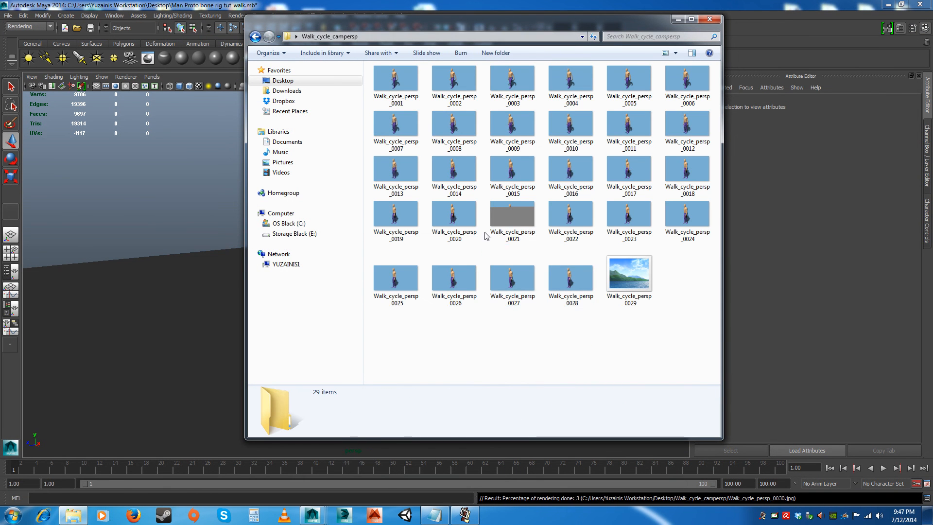
click(628, 274)
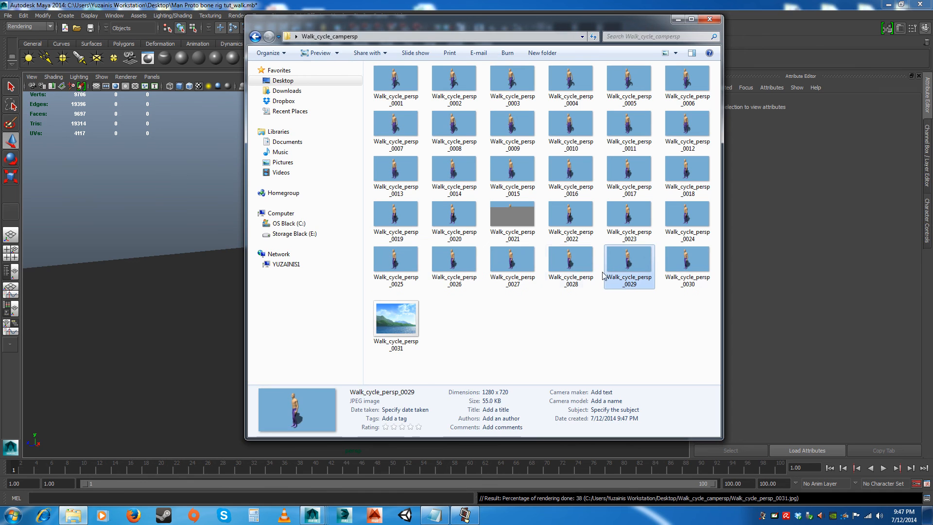
- Open Walk_cycle_persp_0001 in Windows Photo Viewer and step forward through the rendered frames
double_click(392, 82)
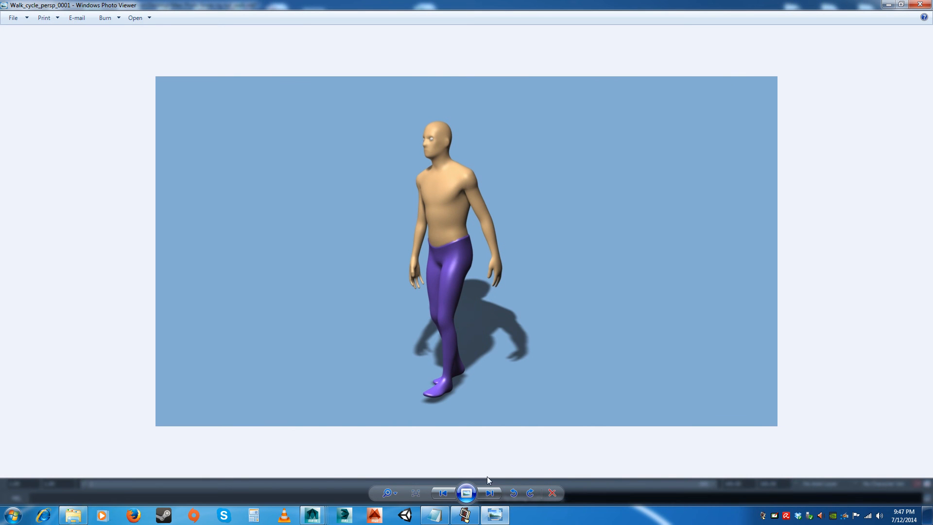
click(489, 493)
click(489, 492)
click(489, 493)
click(488, 493)
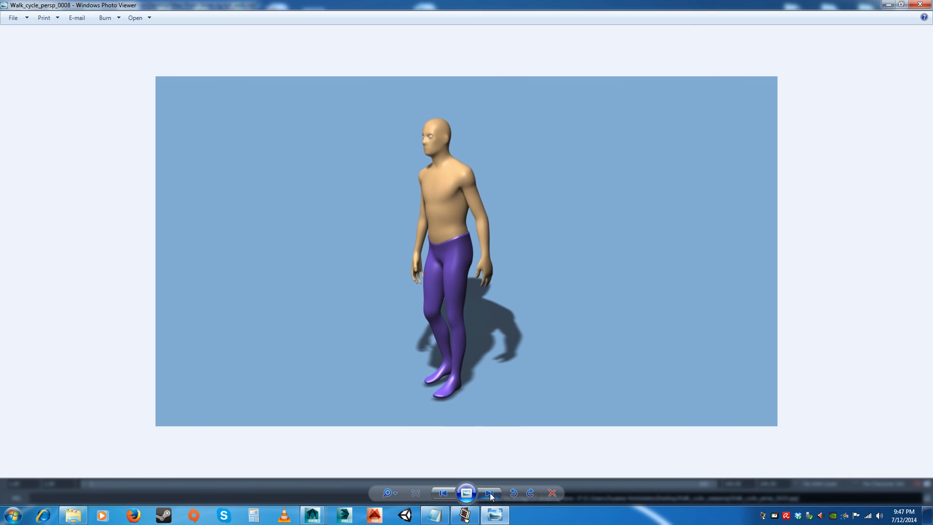
- Continue stepping forward through the rendered frames to review the walk cycle, close the viewer, and check the frame thumbnails in the folder
click(489, 493)
click(489, 493)
click(488, 493)
click(489, 493)
click(490, 493)
click(490, 493)
click(490, 493)
click(490, 493)
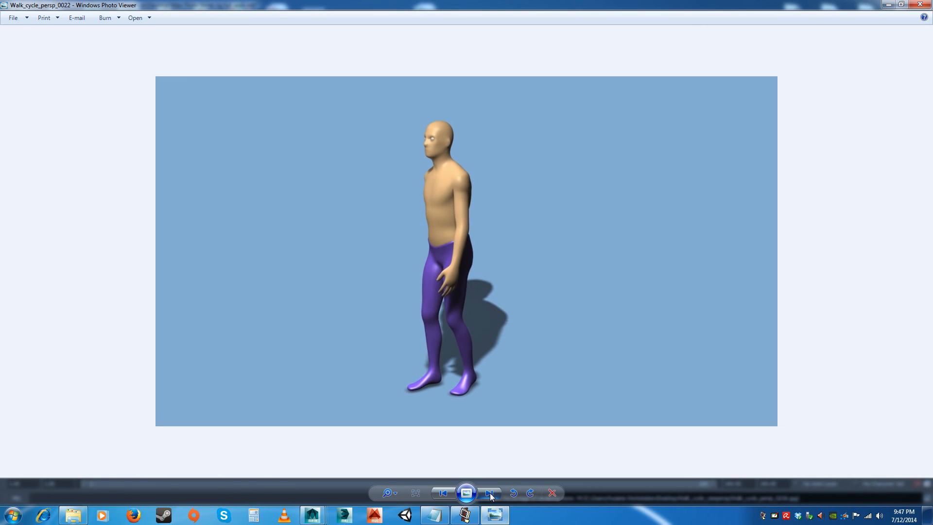
click(490, 493)
click(490, 493)
click(490, 493)
click(490, 493)
click(489, 492)
click(490, 493)
click(489, 493)
click(490, 493)
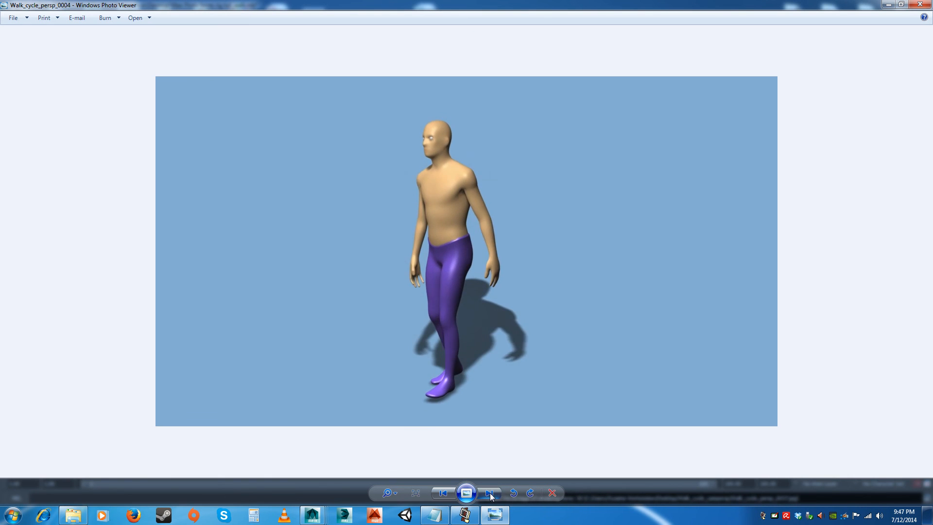
click(490, 493)
click(490, 493)
click(490, 493)
click(489, 493)
click(490, 493)
click(489, 493)
click(490, 493)
click(490, 493)
click(489, 493)
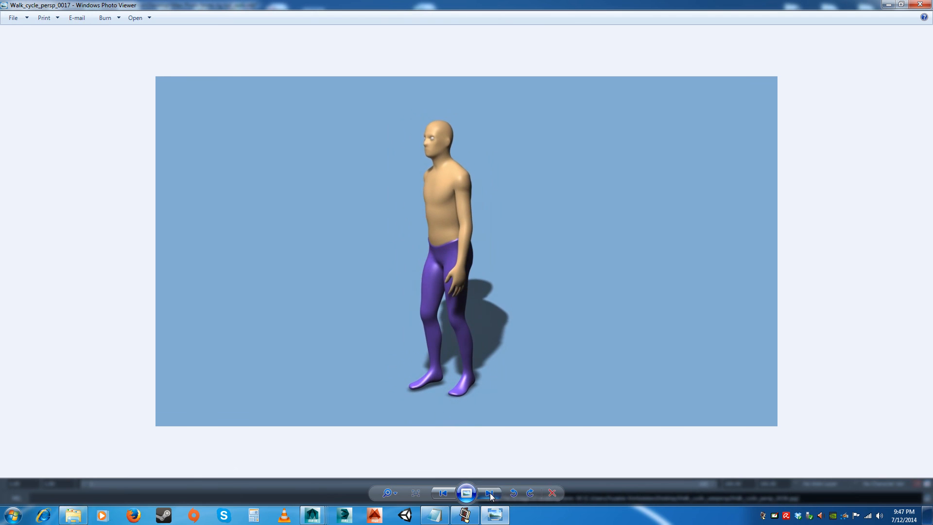
click(490, 493)
click(490, 493)
click(489, 493)
click(920, 4)
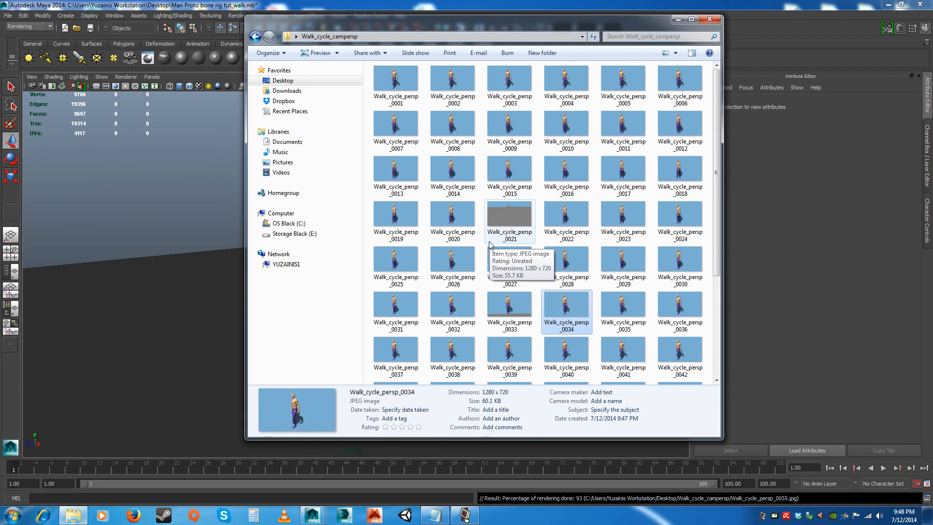
click(513, 172)
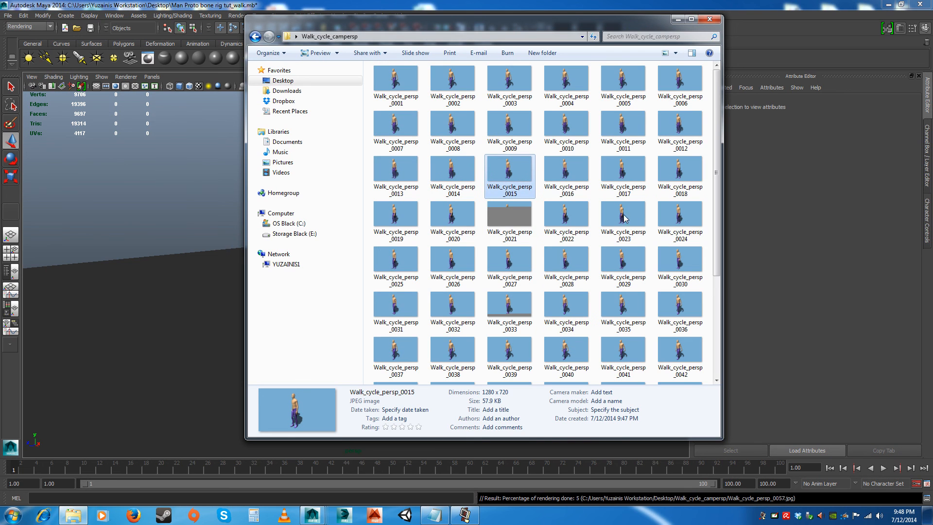
scroll(641, 330, down, 3)
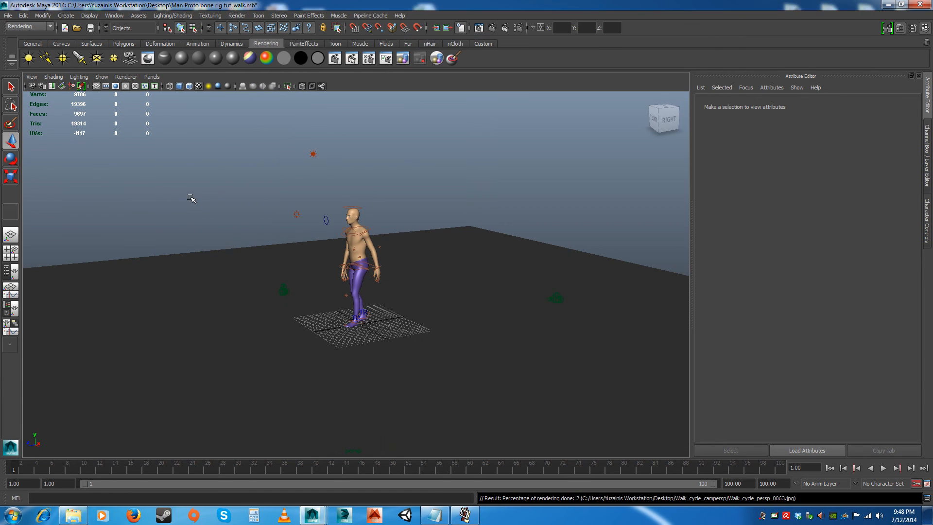
- Switch back to Maya and identify Cam_persp in the scene by selecting it, and clear the selection
click(232, 239)
alt+drag(357, 302, 362, 313)
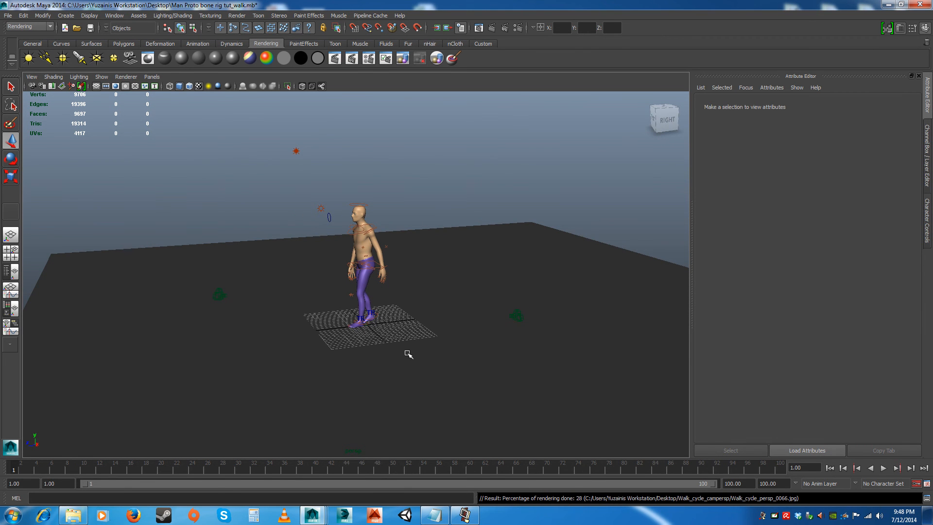
alt+drag(407, 354, 213, 326)
click(208, 306)
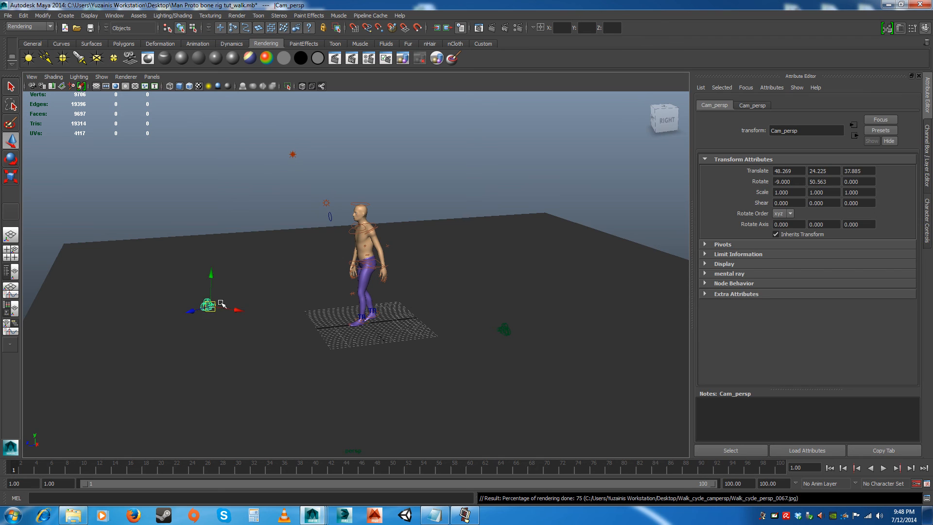
alt+drag(412, 371, 405, 369)
click(416, 204)
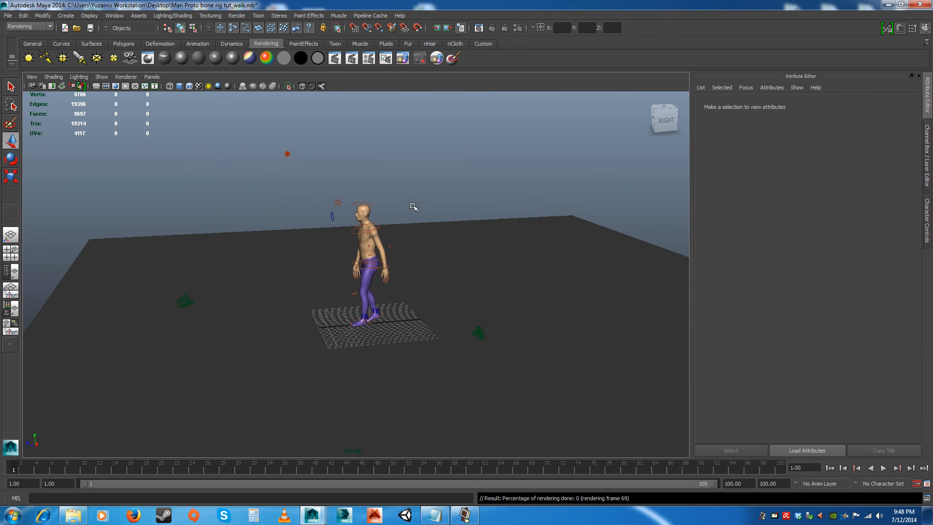
- Open the project settings from the Render Settings and browse to the Desktop for the Images location
click(518, 28)
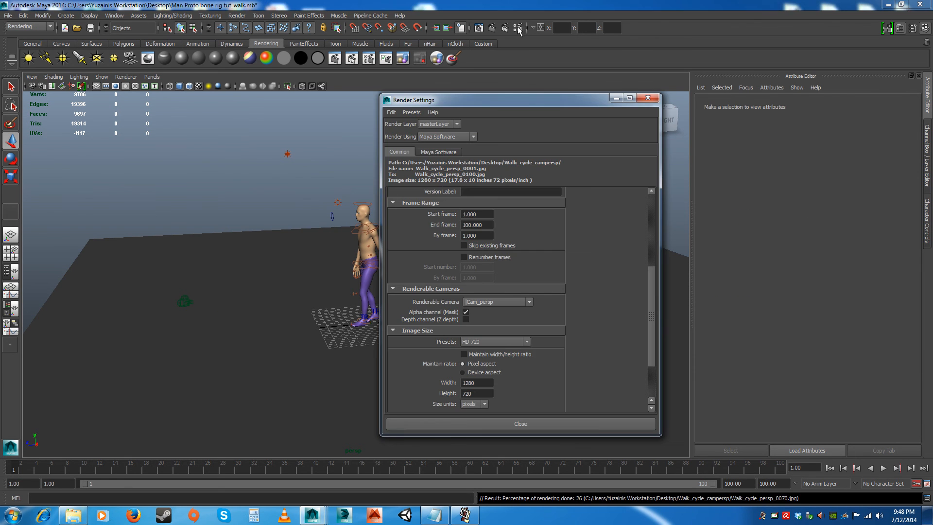
click(391, 112)
click(413, 123)
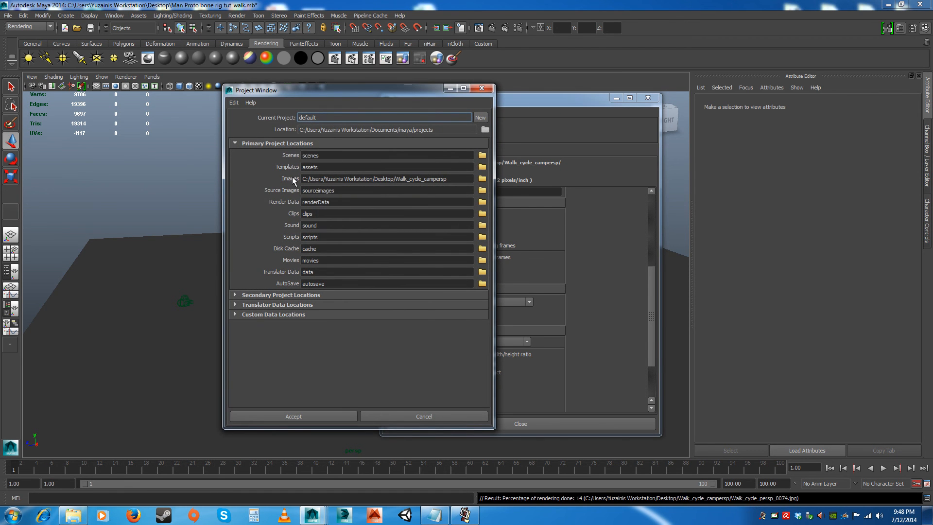
click(482, 178)
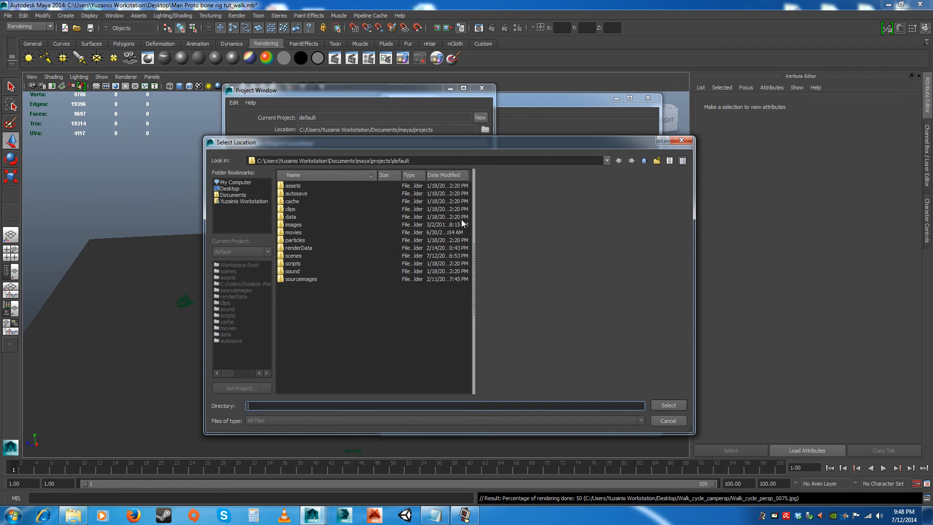
click(322, 333)
click(231, 188)
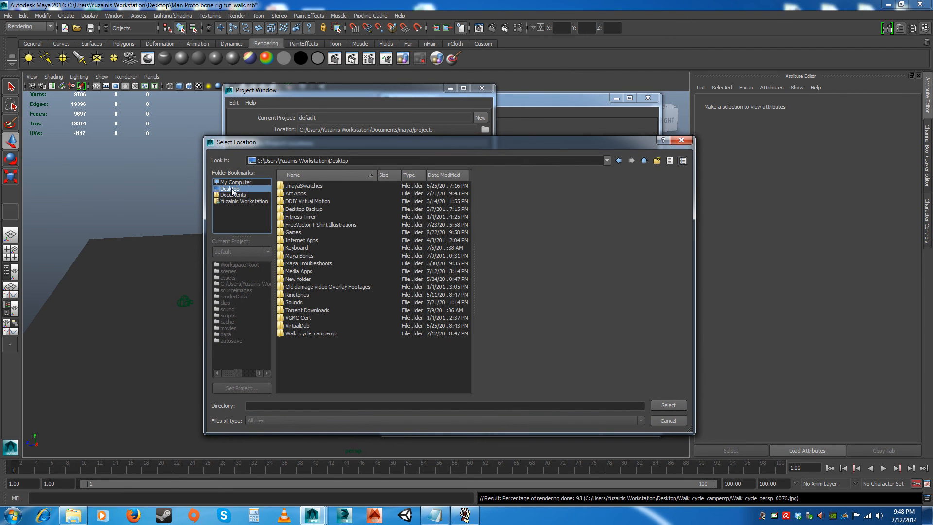
click(310, 333)
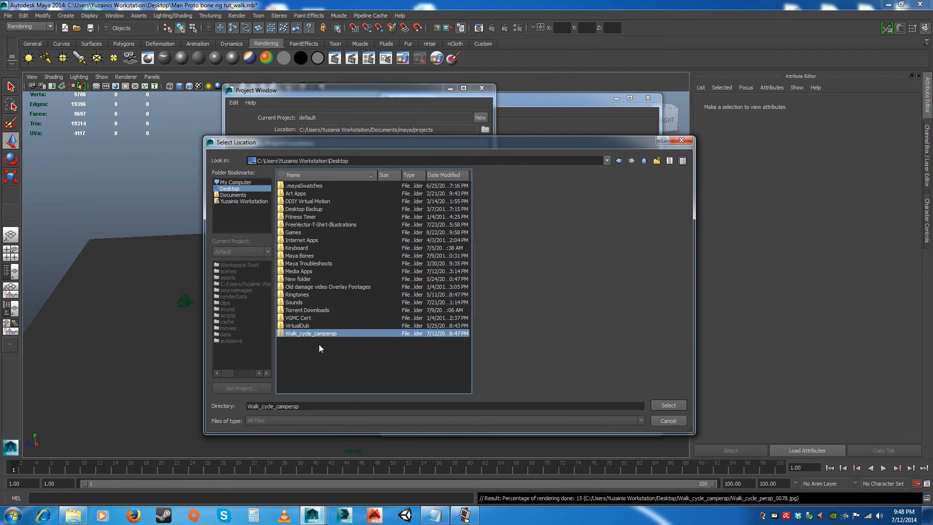
- Create a Desktop folder named Walk_cycle_camside and set it as the project's Images location
click(656, 160)
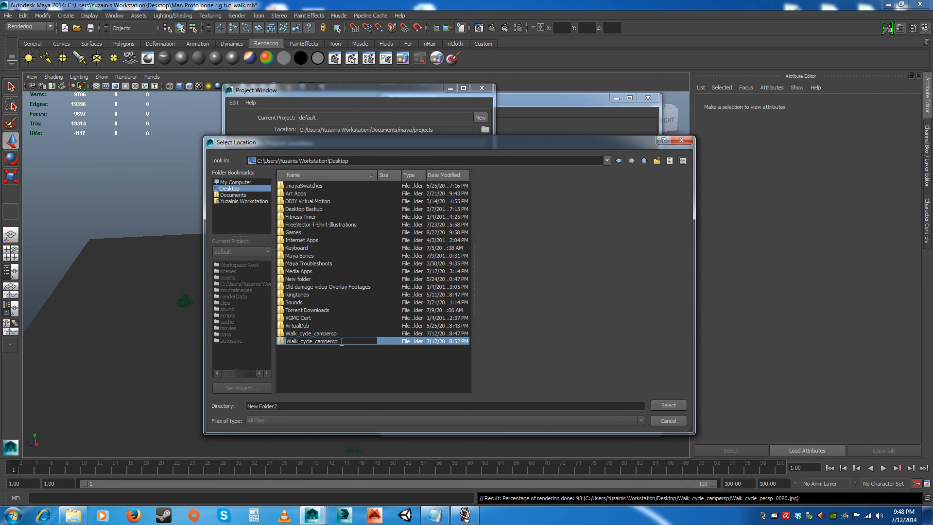
key(BackSpace)
key(BackSpace)
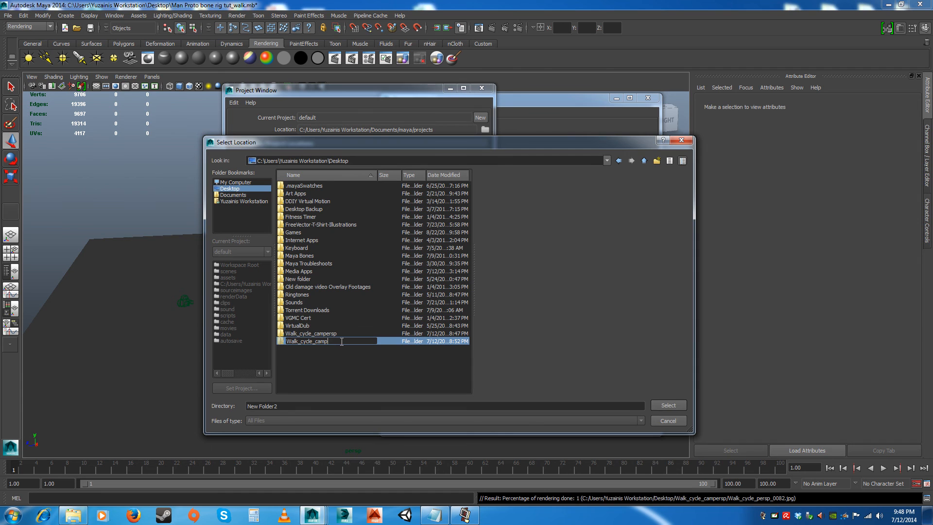
key(BackSpace)
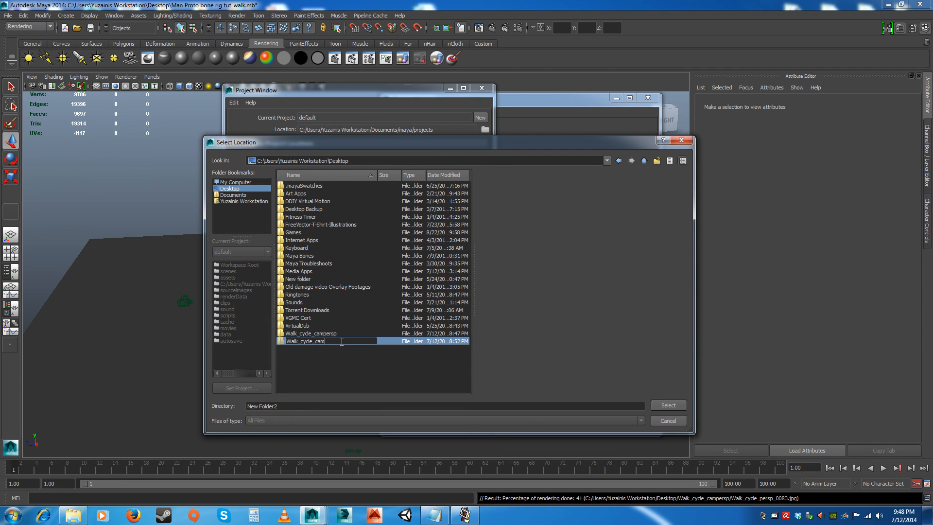
text(side)
key(Return)
double_click(341, 341)
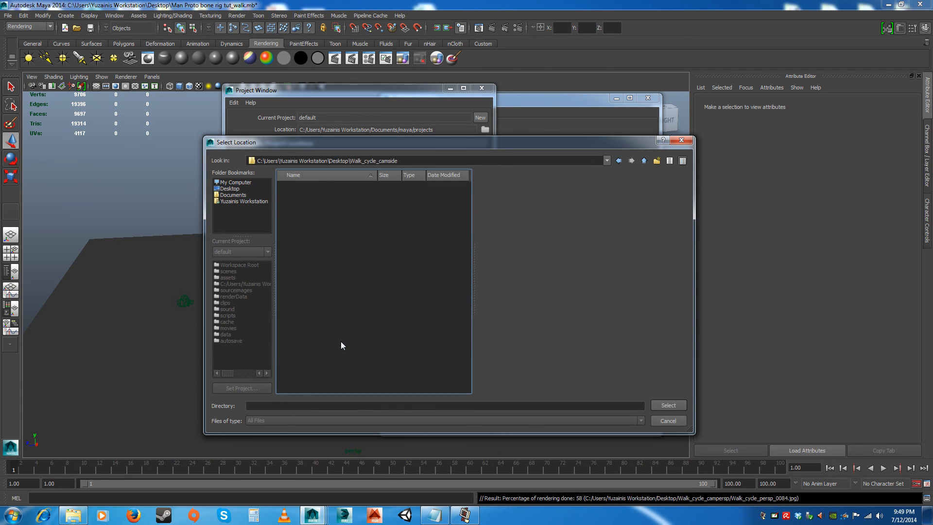
click(667, 404)
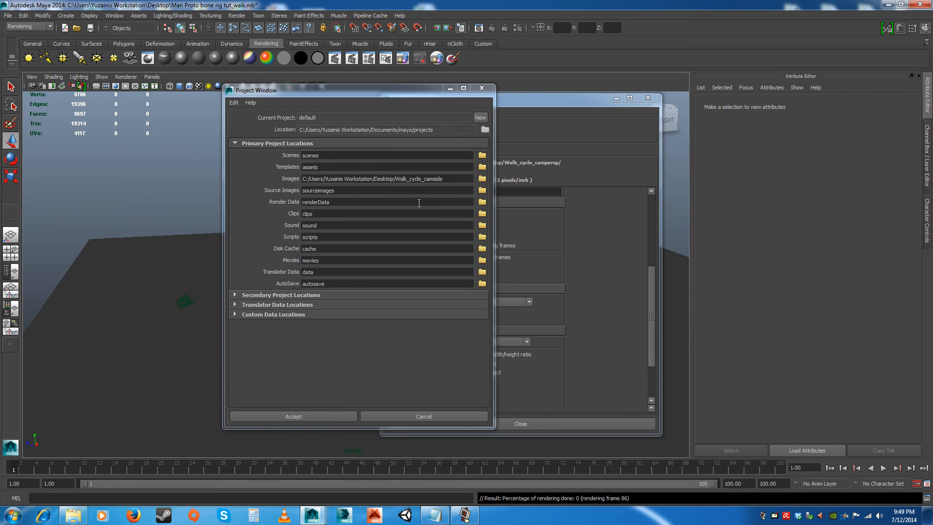
click(307, 416)
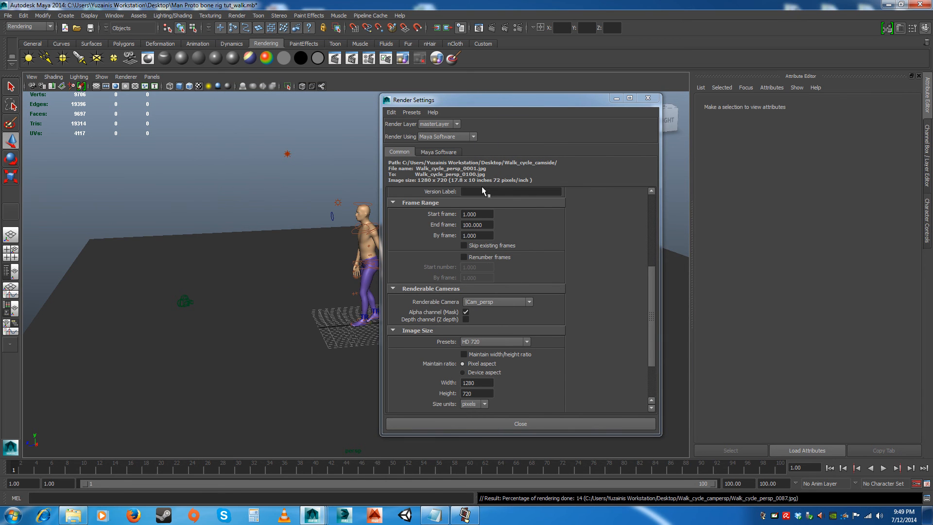
- Set the renderable camera to Cam_side and the file name prefix to Walk_cycle_side for the side-view batch render
click(481, 302)
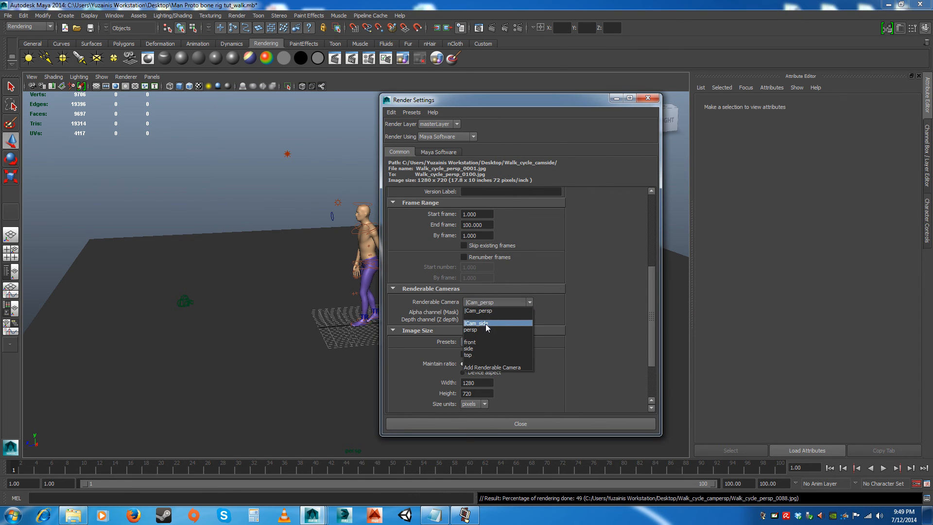
click(484, 324)
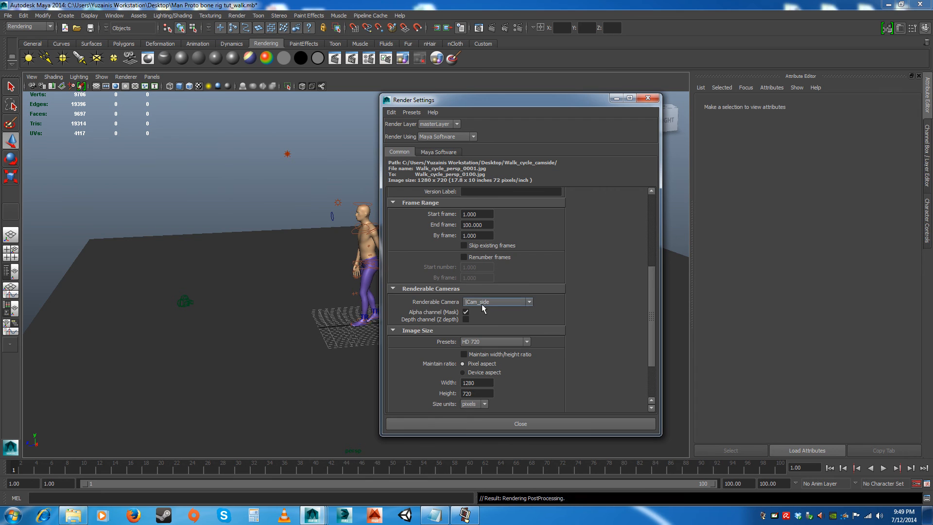
drag(652, 319, 645, 251)
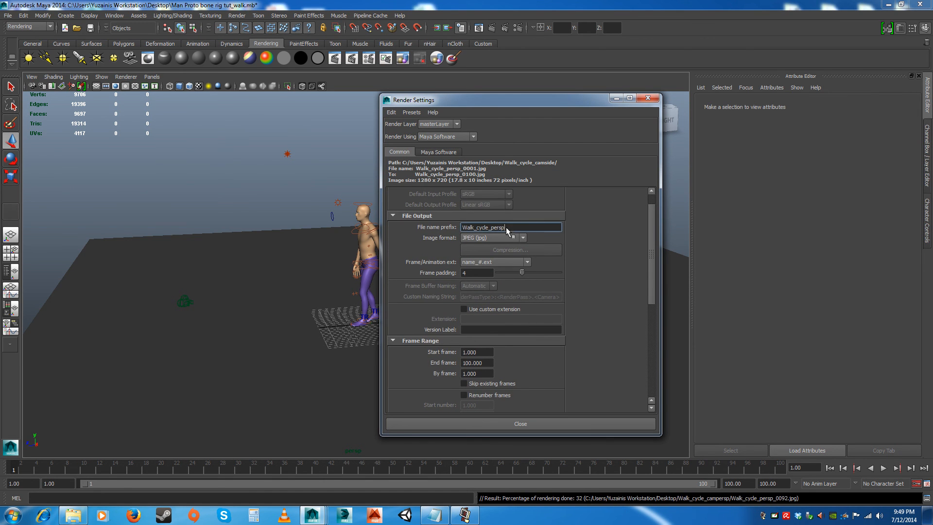
key(BackSpace)
key(BackSpace)
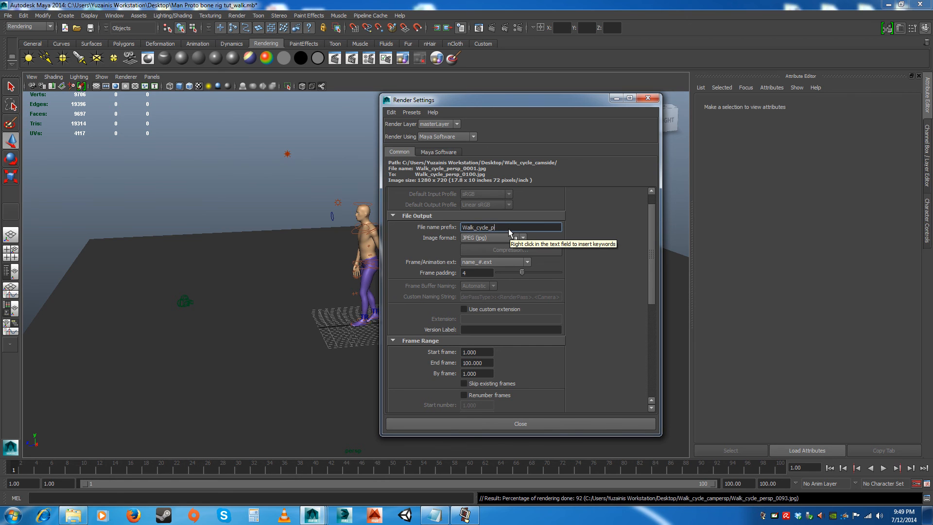
key(BackSpace)
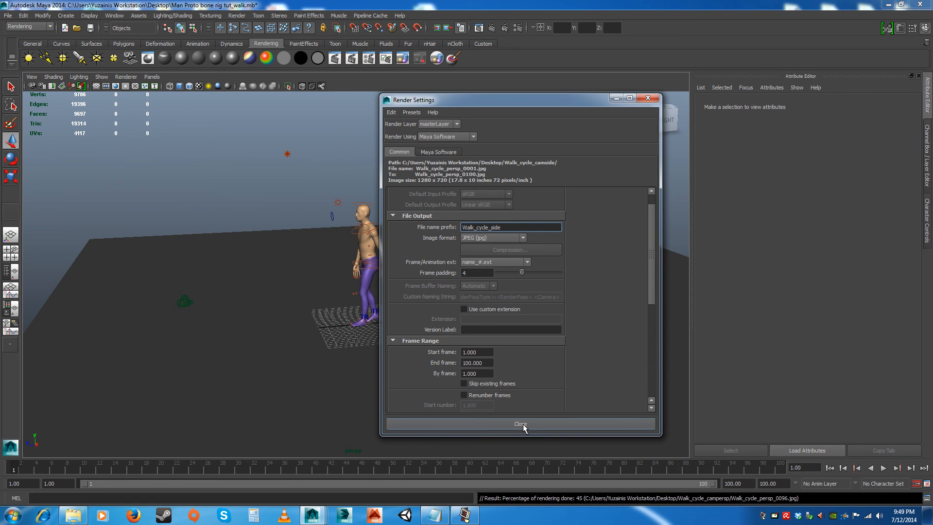
click(529, 422)
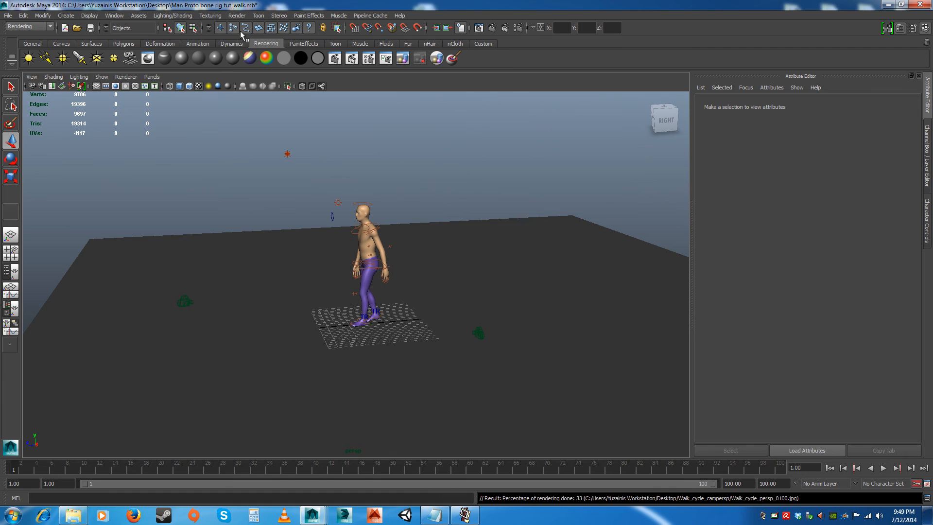
click(237, 15)
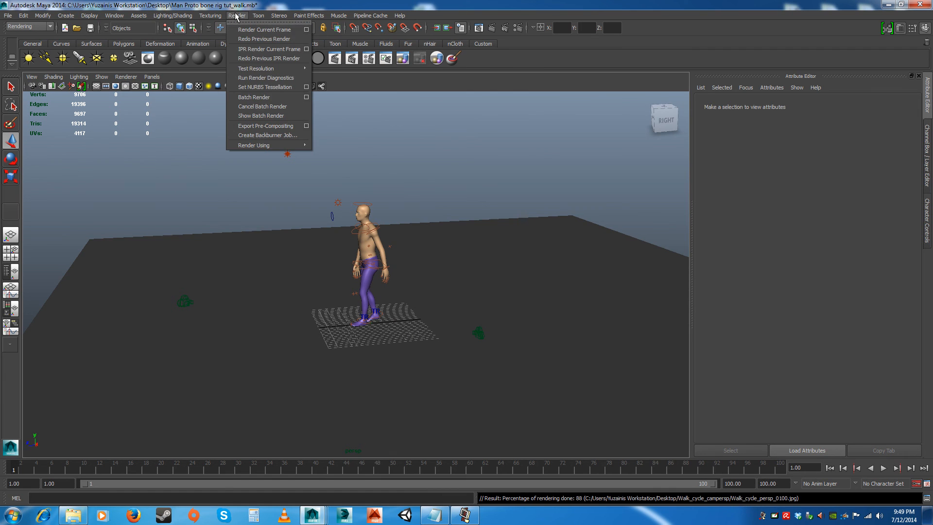
click(263, 97)
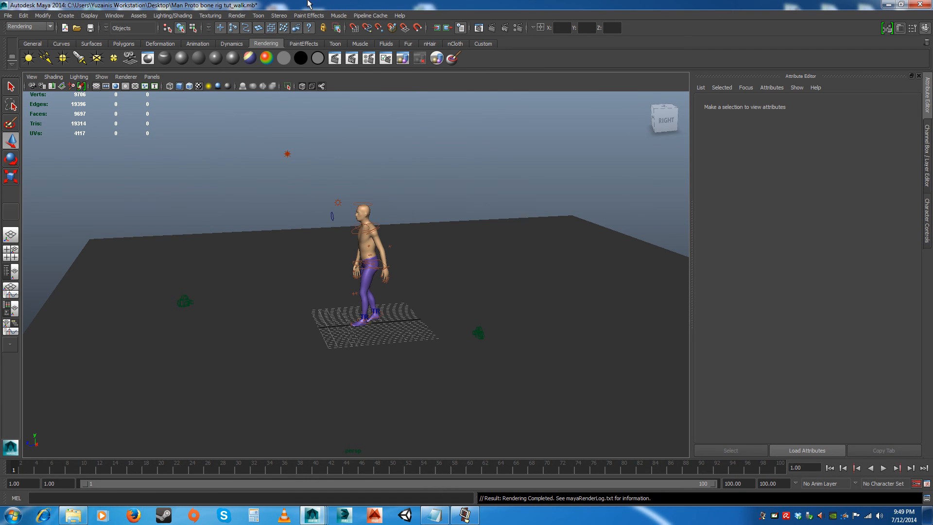
- Switch to Windows Explorer and check the last rendered frames in Walk_cycle_campersp, up to Walk_cycle_persp_0100
click(73, 515)
scroll(594, 299, down, 5)
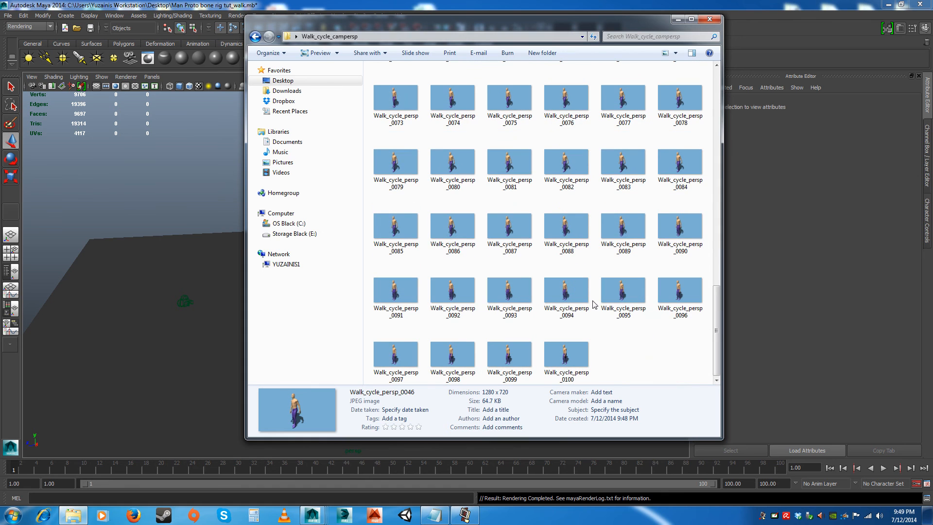
click(636, 360)
click(556, 368)
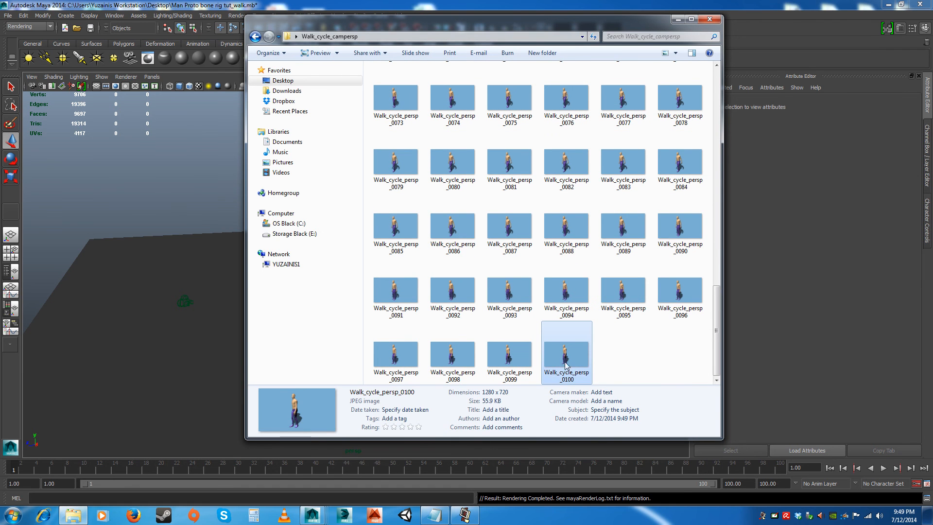
click(484, 288)
- View Walk_cycle_persp_0092 at full size, step forward through the frames, and put away the viewer and folder windows
double_click(452, 290)
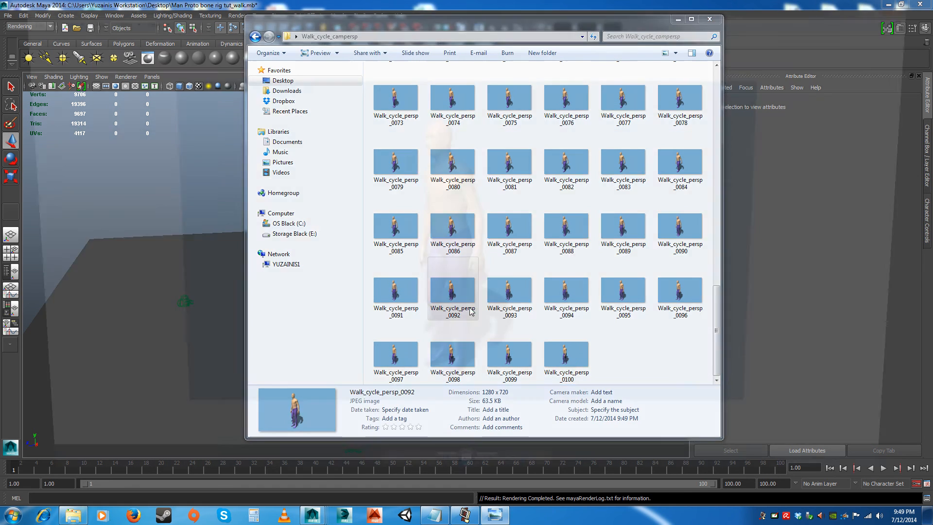
key(Right)
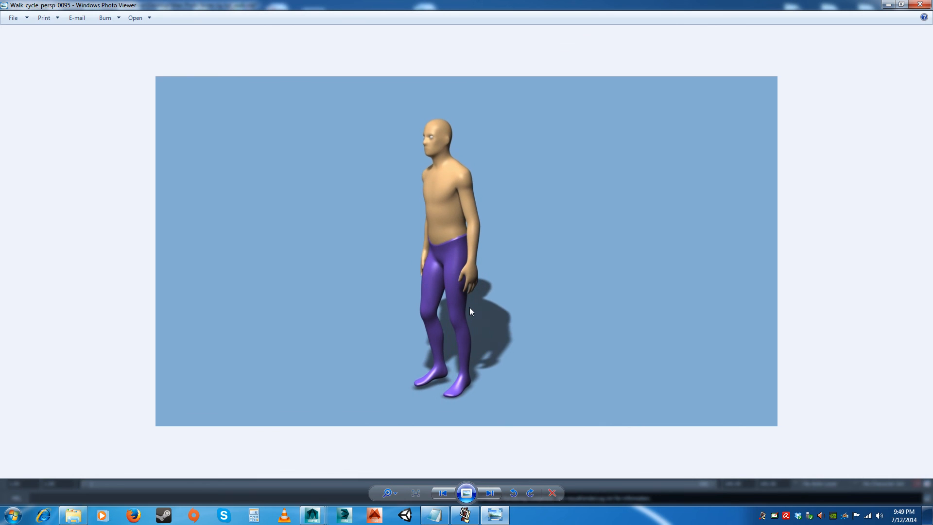
key(Right)
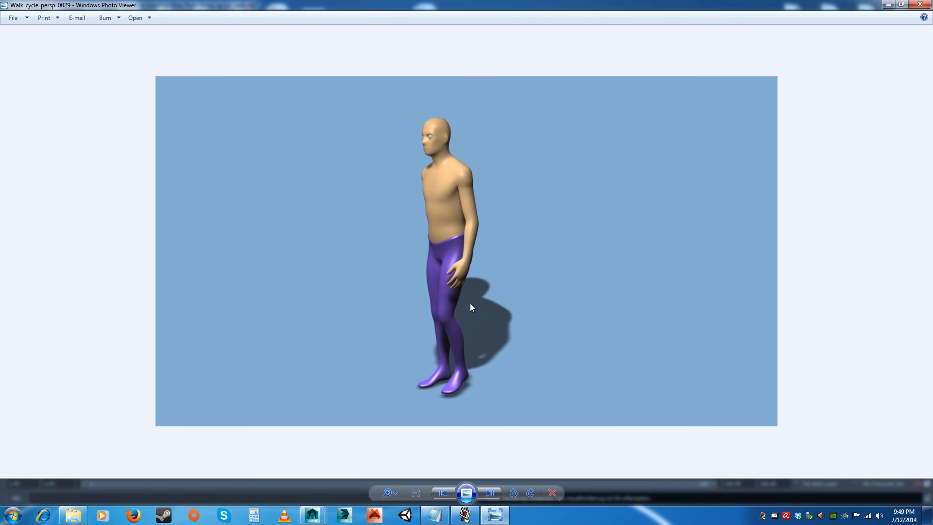
click(911, 8)
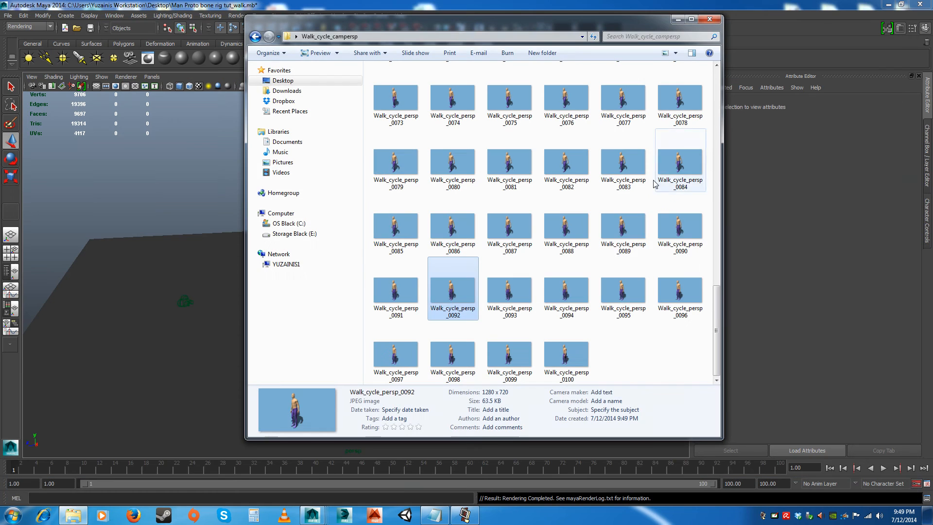
click(606, 342)
click(678, 20)
alt+drag(413, 260, 428, 285)
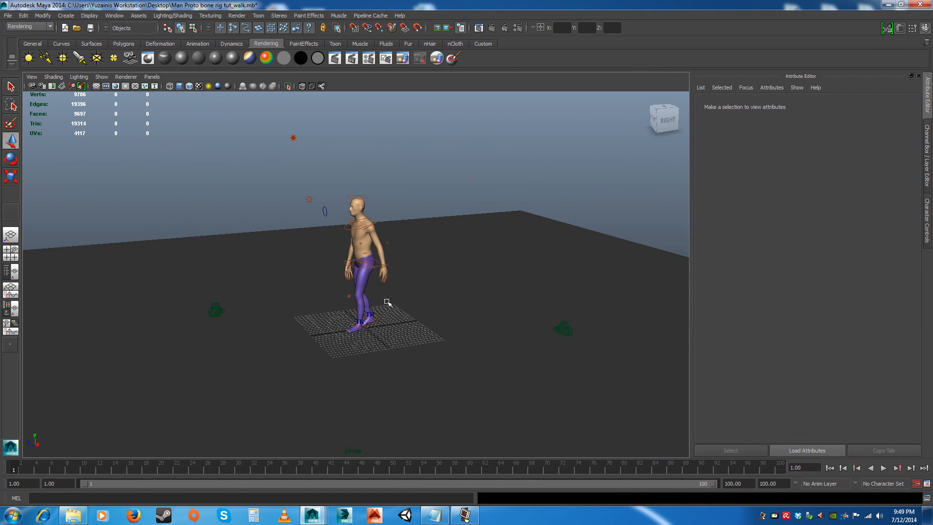
click(465, 515)
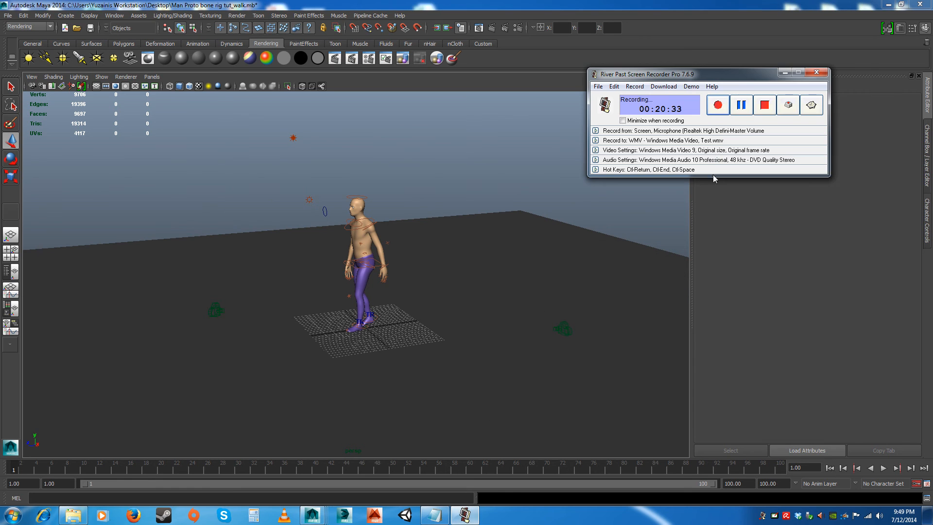